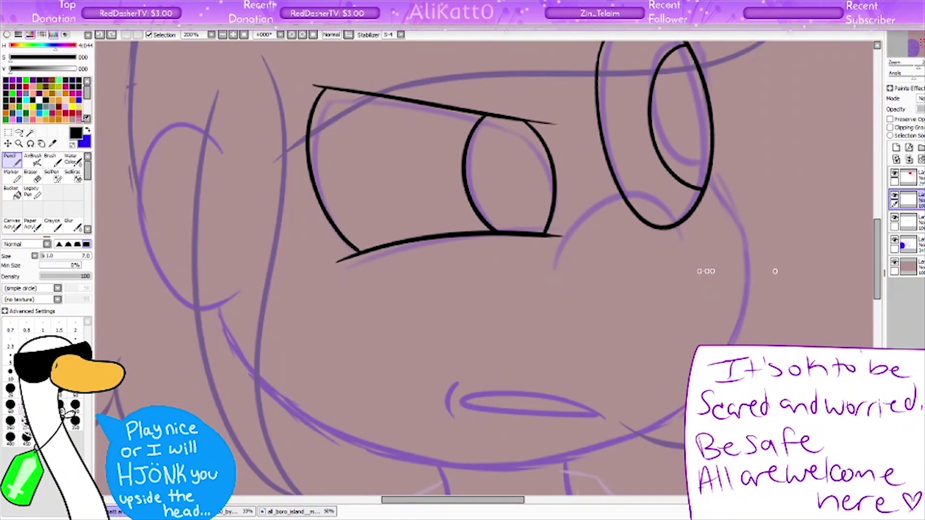
Step: Ink the girl's nose, mouth, jawline and ear over the purple sketch, checking the strokes in the mirrored view
key("ctrl+e")
left_click_drag(603, 417, 602, 418)
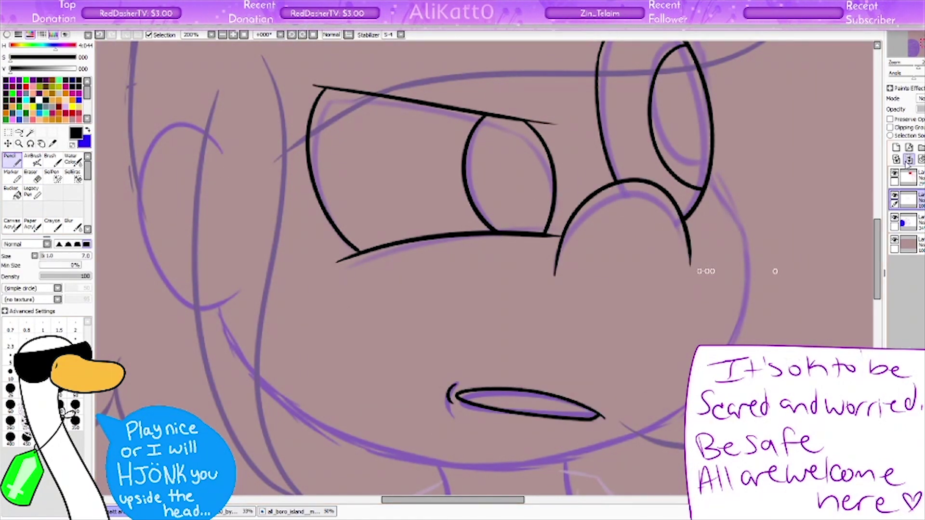
key("h")
left_click_drag(684, 400, 385, 458)
mouse_move(261, 183)
left_mouse_down()
mouse_move(337, 322)
mouse_move(371, 448)
mouse_move(381, 451)
left_mouse_up()
key("ctrl+z")
key("ctrl+z")
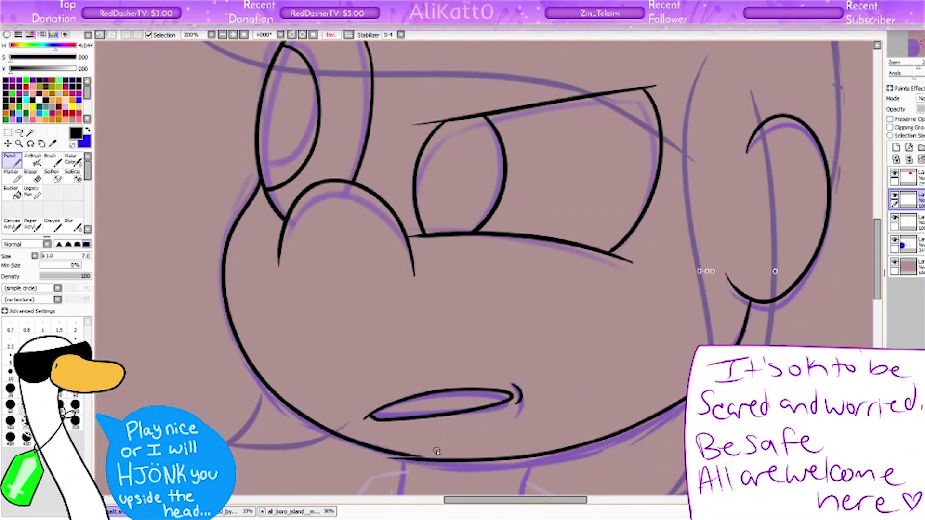
key("e")
key("n")
key("h")
Step: Ink the two neck lines below the girl's chin
scroll(451, 473, "down", 3)
left_click_drag(439, 281, 441, 354)
key("ctrl+z")
left_click_drag(563, 278, 578, 369)
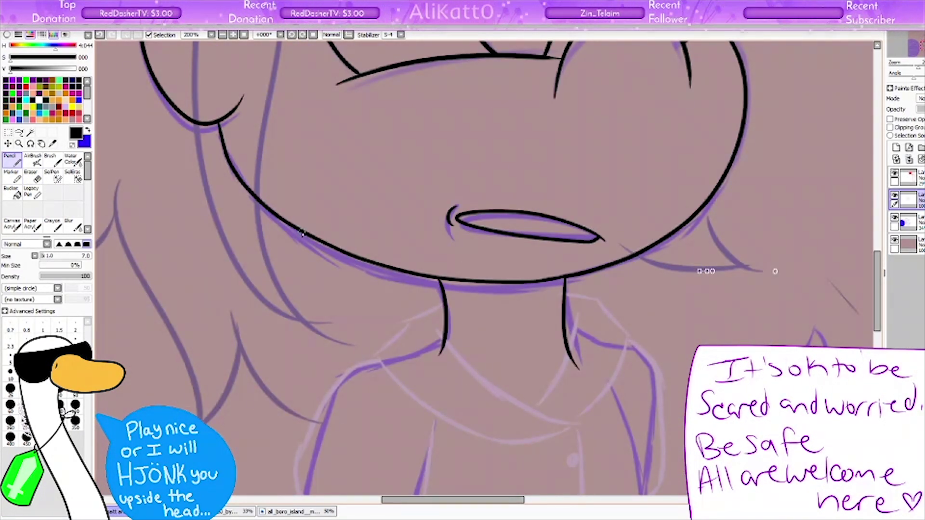
Step: Ink the shoulder and both sides of the upper arm on the girl's lowered arm
scroll(303, 233, "down", 3)
left_click_drag(444, 113, 284, 418)
left_click_drag(437, 198, 361, 494)
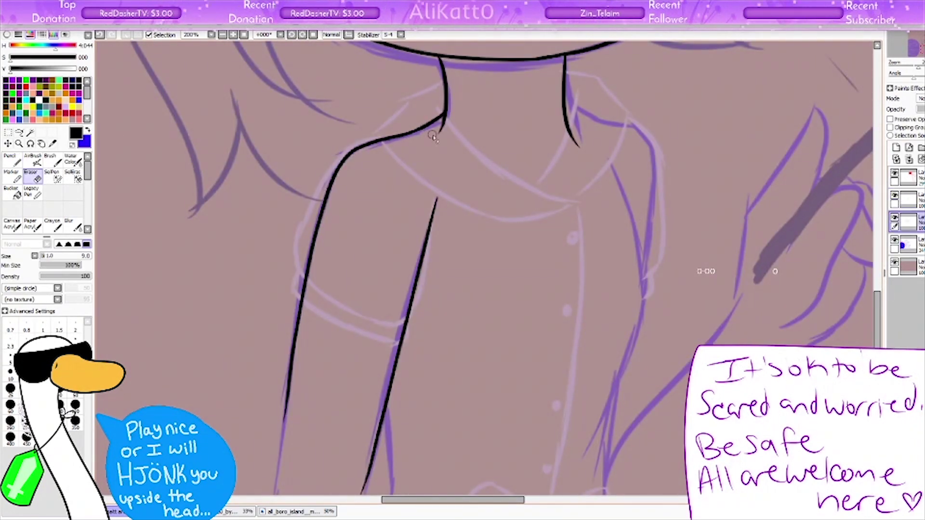
Step: Ink the bent elbow, forearm and wristband of the lowered arm
scroll(463, 269, "down", 3)
left_click_drag(314, 291, 523, 306)
left_click_drag(289, 152, 530, 373)
left_click_drag(523, 306, 559, 376)
left_click_drag(523, 308, 559, 378)
key("e")
key("n")
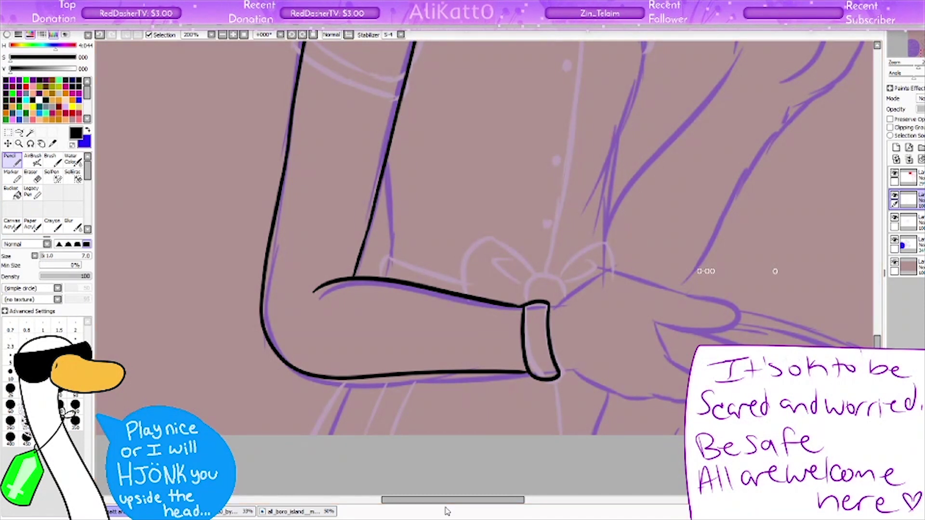
Step: Ink the hand extending from the wristband, following the sketched palm and thumb
scroll(447, 512, "right", 3)
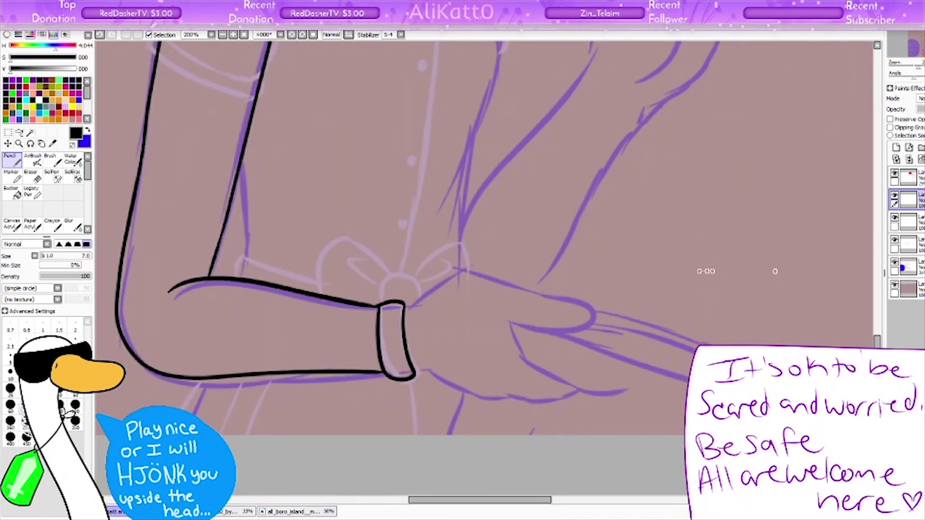
key("ctrl+z")
mouse_move(405, 303)
left_mouse_down()
mouse_move(539, 329)
mouse_move(516, 334)
mouse_move(590, 392)
mouse_move(456, 398)
left_mouse_up()
left_click_drag(416, 371, 451, 392)
Step: Ink the fingers, the round dish the hand holds and the short folds beneath its rim
scroll(450, 394, "right", 2)
mouse_move(511, 313)
left_mouse_down()
mouse_move(665, 386)
mouse_move(677, 434)
left_mouse_up()
left_click_drag(627, 387, 607, 419)
left_click_drag(634, 390, 620, 439)
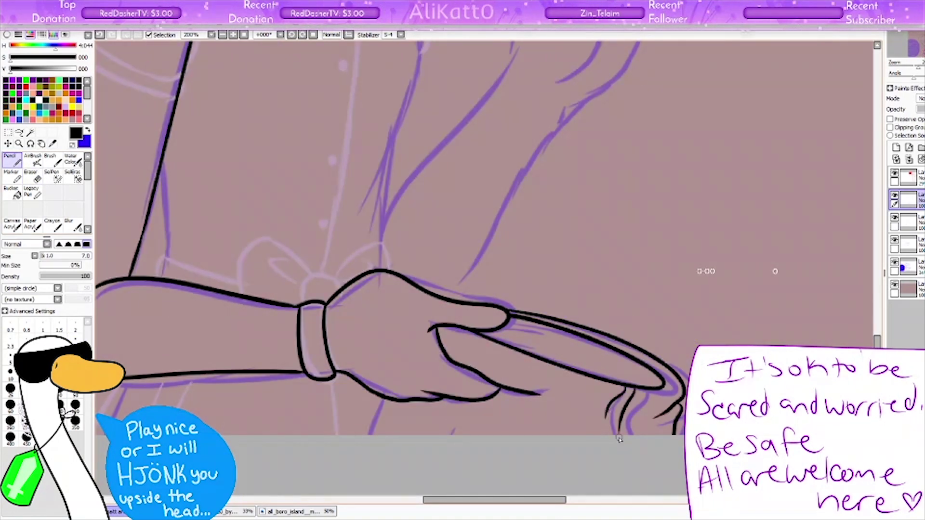
Step: Ink the opposite shoulder, the sides of the torso and the waist sash with its bow
scroll(424, 450, "up", 3)
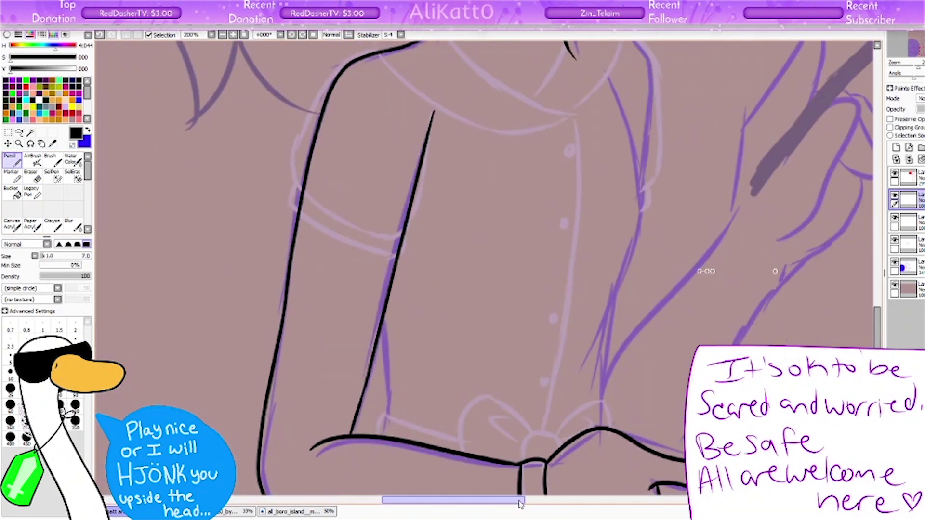
scroll(424, 450, "left", 3)
left_click_drag(559, 79, 546, 395)
left_click_drag(470, 438, 506, 436)
left_click_drag(506, 436, 559, 403)
mouse_move(436, 396)
left_mouse_down()
mouse_move(469, 436)
mouse_move(414, 450)
left_mouse_up()
left_click_drag(414, 436, 321, 419)
Step: Ink both edges of the raised forearm from the waist up to the wrist
scroll(415, 434, "up", 5)
scroll(532, 481, "down", 3)
scroll(532, 481, "right", 2)
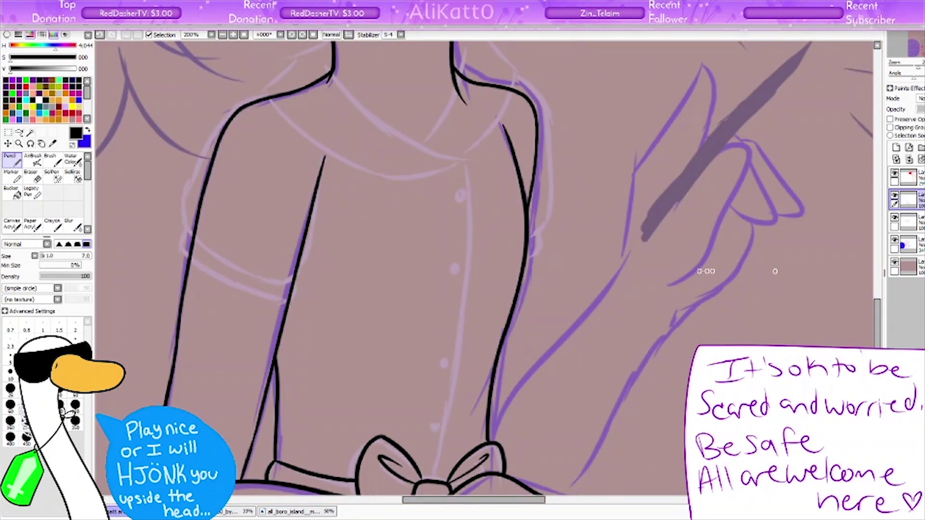
scroll(578, 313, "right", 3)
left_click_drag(386, 437, 520, 269)
left_click_drag(587, 308, 440, 495)
scroll(724, 300, "up", 2)
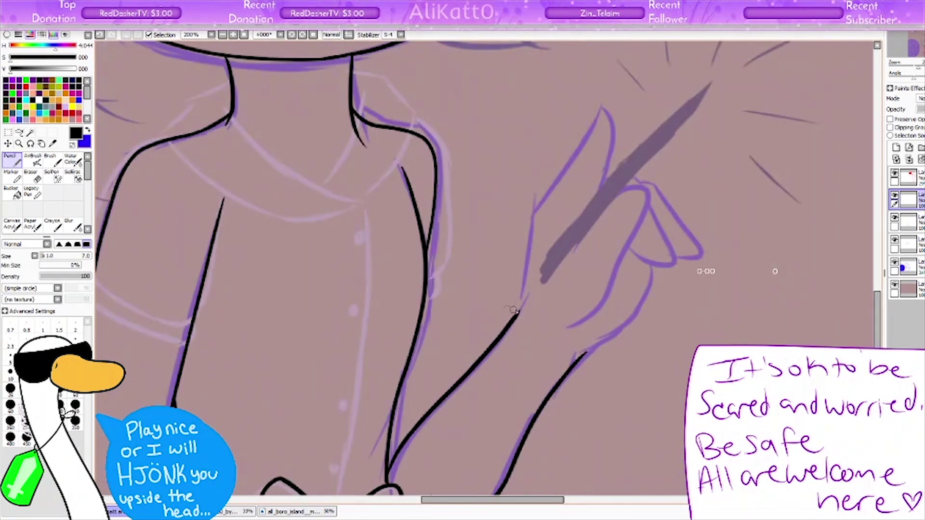
Step: Ink the raised hand's fingers and outline the makeup pencil it holds
left_click_drag(517, 313, 590, 197)
left_click_drag(564, 329, 580, 251)
mouse_move(647, 193)
left_mouse_down()
mouse_move(688, 253)
mouse_move(568, 376)
left_mouse_up()
mouse_move(548, 281)
left_mouse_down()
mouse_move(715, 80)
mouse_move(547, 279)
left_mouse_up()
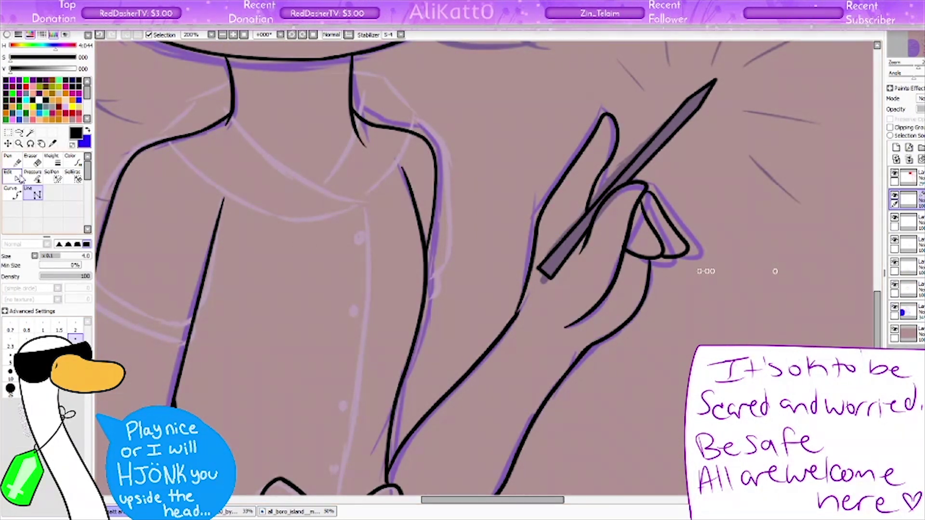
Step: Adjust the line pressure of the makeup pencil's outline at its tip and merge the outline layer down
left_click(51, 159)
left_click_drag(626, 183, 717, 83)
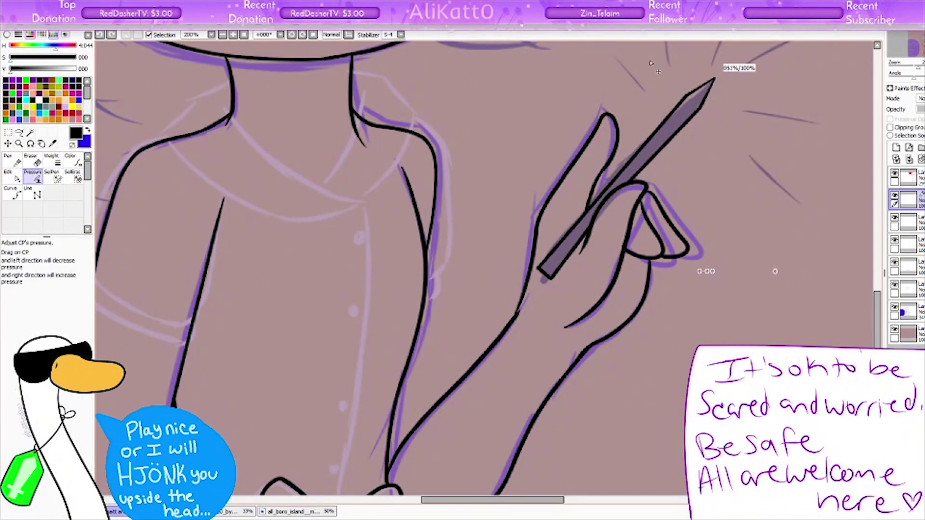
left_click(13, 177)
key("ctrl+e")
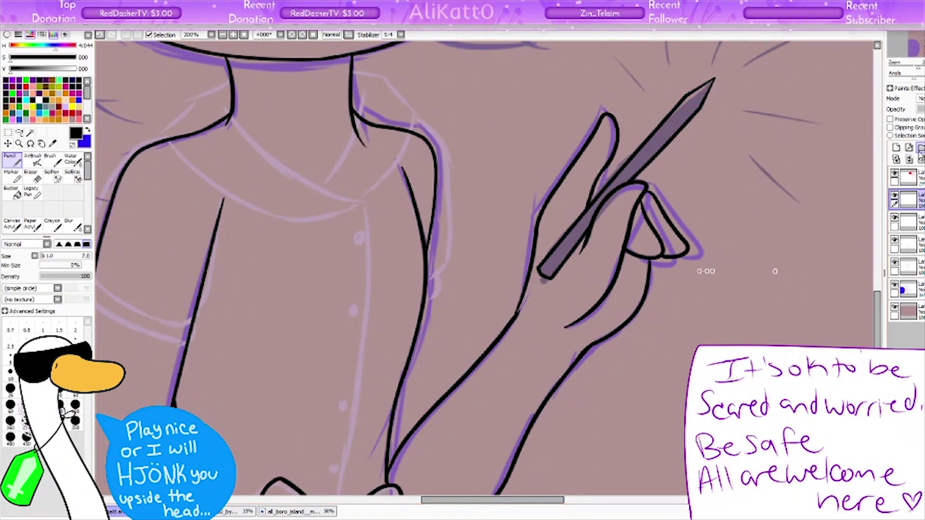
Step: Ink the short lines radiating from the makeup pencil's tip
scroll(746, 73, "up", 5)
left_click_drag(742, 258, 791, 278)
left_click_drag(739, 283, 776, 313)
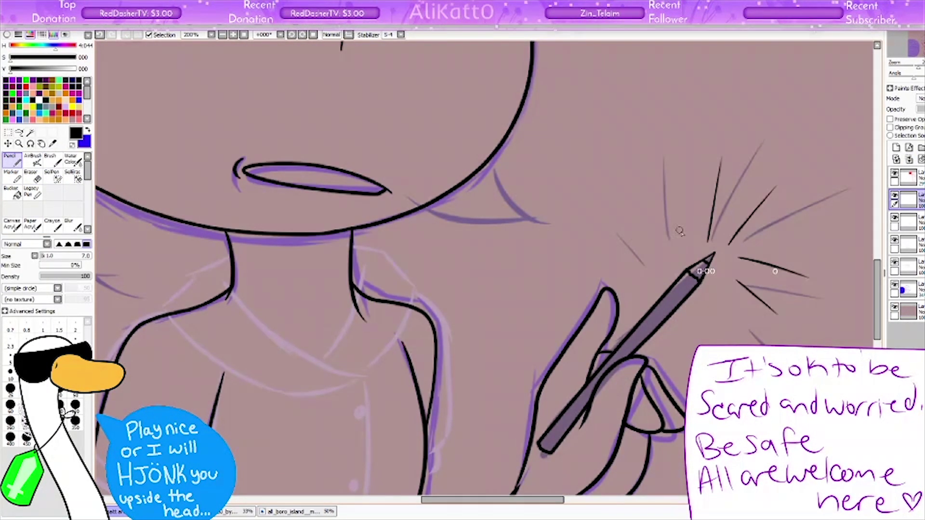
Step: Ink the skirt folds below the arm and the blouse's collar and button placket
scroll(626, 265, "left", 3)
left_click(233, 35)
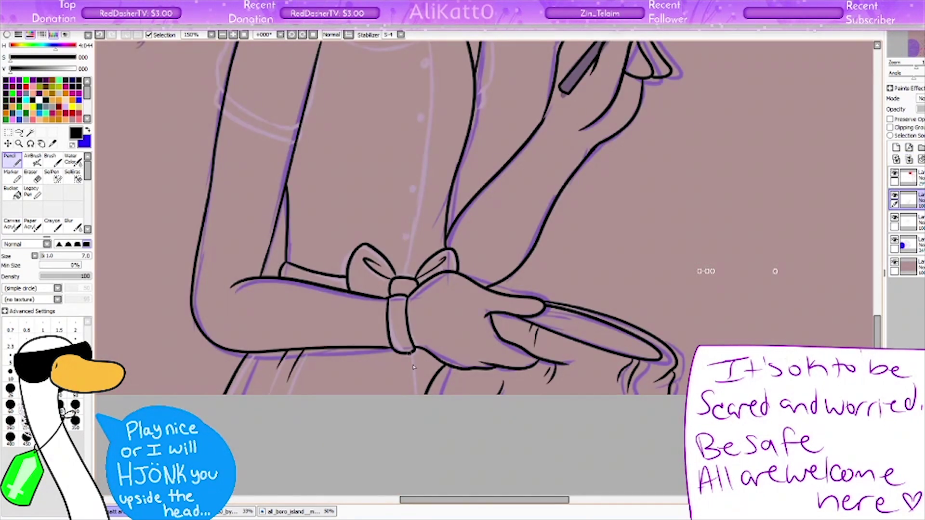
scroll(411, 354, "up", 5)
scroll(411, 354, "left", 3)
left_click_drag(455, 104, 554, 179)
mouse_move(549, 96)
left_mouse_down()
mouse_move(559, 176)
mouse_move(573, 152)
left_mouse_up()
key("ctrl+z")
left_click_drag(550, 89, 538, 174)
left_click_drag(556, 181, 536, 399)
Step: Ink the blouse's puffed short sleeves and erase the arm lines that overlap them
mouse_move(424, 126)
left_mouse_down()
mouse_move(344, 227)
mouse_move(430, 266)
left_mouse_up()
left_click_drag(450, 175, 427, 285)
mouse_move(585, 122)
left_mouse_down()
mouse_move(619, 231)
mouse_move(607, 254)
left_mouse_up()
key("e")
mouse_move(424, 126)
left_mouse_down()
mouse_move(359, 188)
mouse_move(352, 251)
left_mouse_up()
left_click_drag(445, 183, 425, 276)
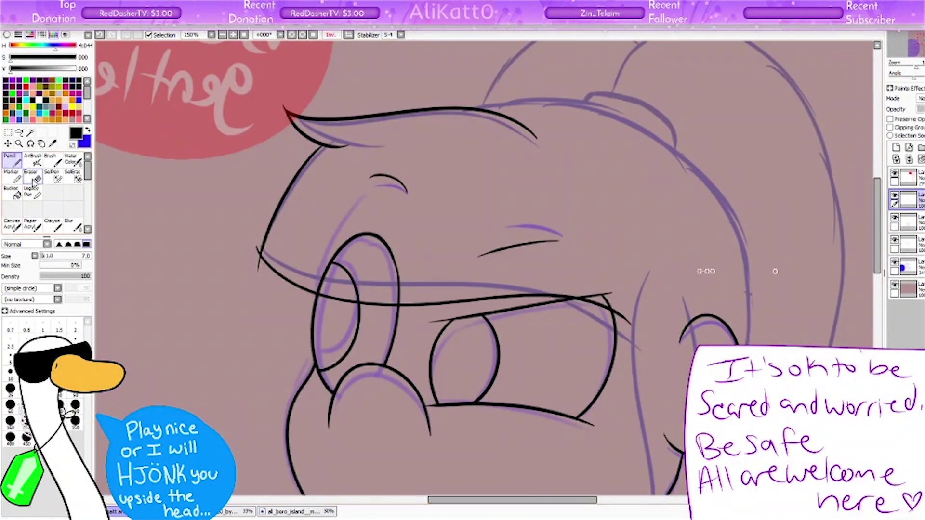
Step: Ink the long side hair lock and the small tuft by the jaw, erasing overlapping lines at the fringe and ear
left_click(33, 178)
left_click(11, 159)
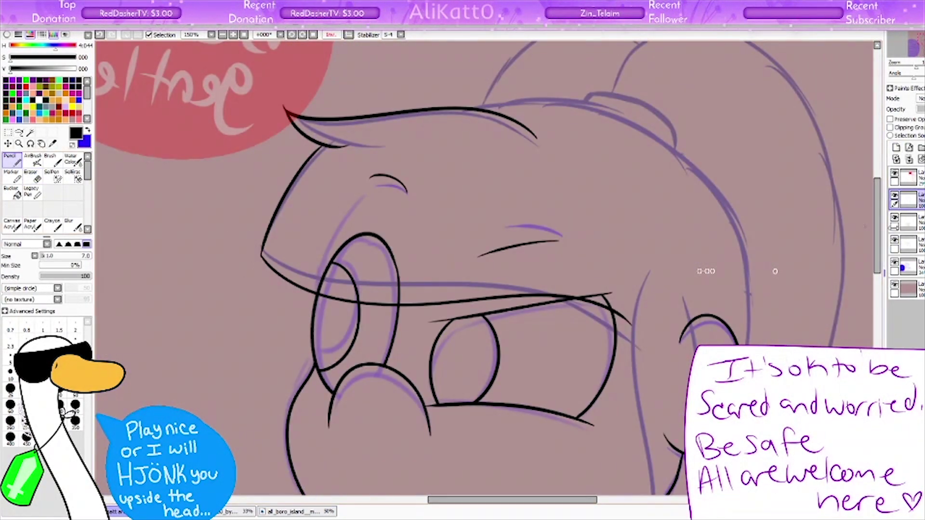
scroll(481, 270, "down", 5)
left_click_drag(648, 68, 621, 381)
left_click_drag(684, 82, 623, 381)
key("e")
left_click_drag(294, 318, 369, 339)
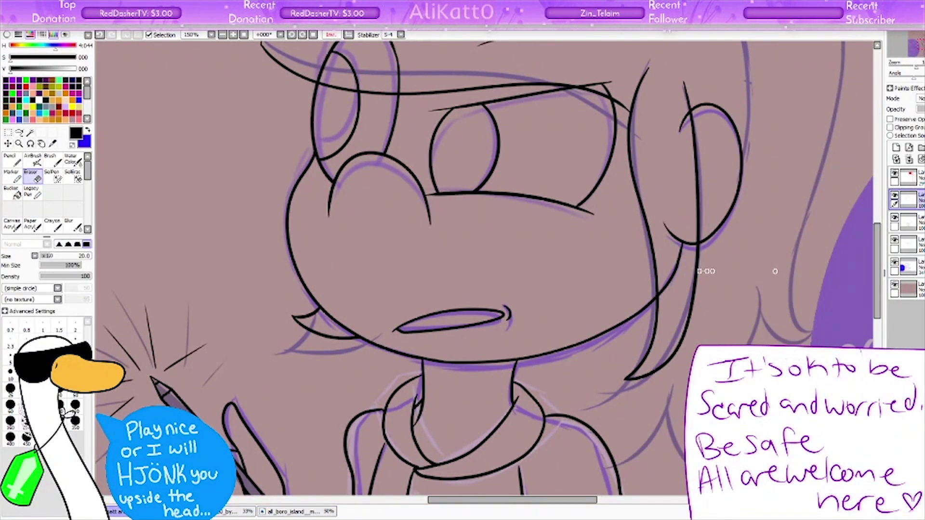
left_click(689, 243, "ctrl")
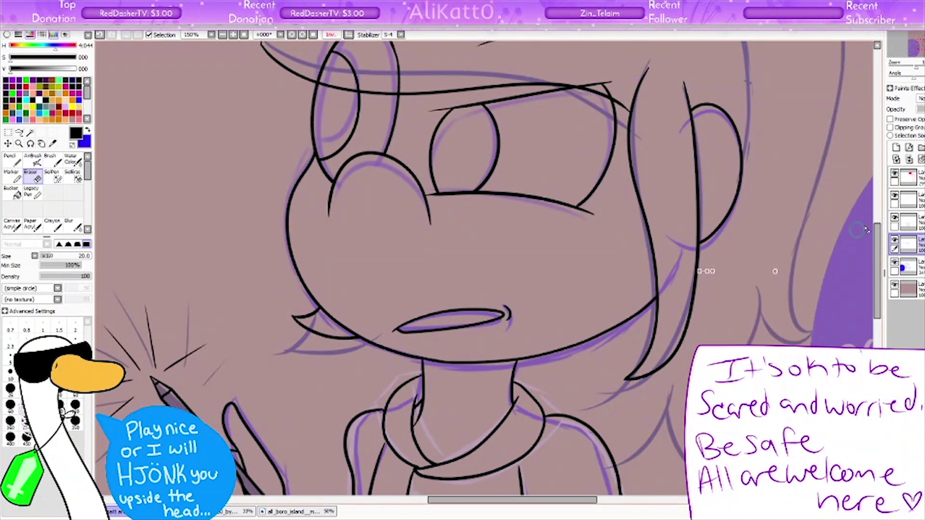
Step: Ink the back of the head, the hair band and the ponytail's outer contour
scroll(675, 337, "up", 5)
left_click(885, 202)
key("n")
left_click_drag(479, 128, 747, 344)
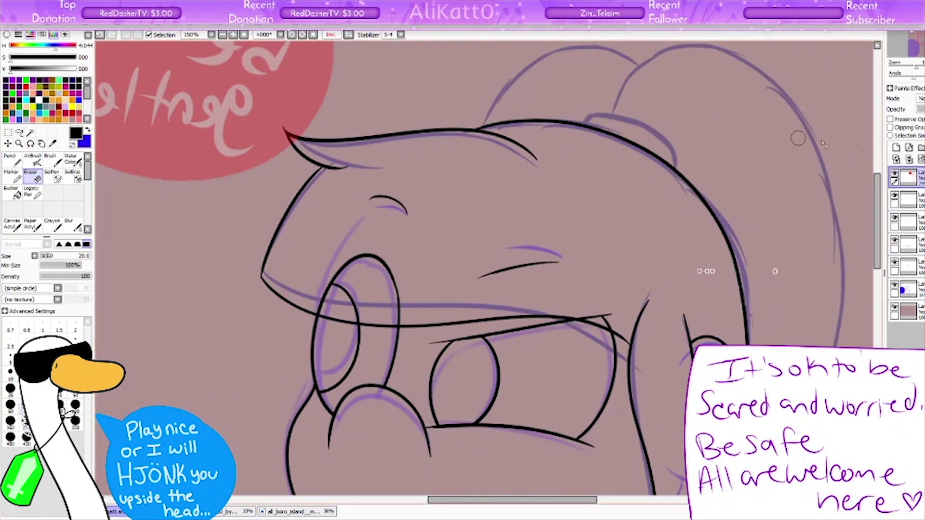
left_click_drag(584, 120, 674, 162)
left_click_drag(484, 126, 551, 70)
left_click_drag(646, 73, 839, 345)
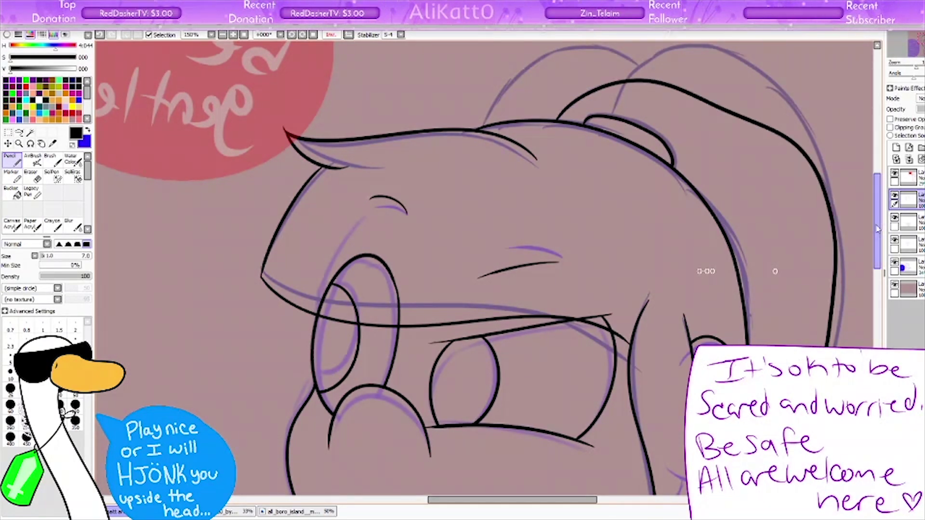
scroll(627, 337, "down", 5)
key("e")
Step: Check the inked girl in mirrored view and with the whole canvas visible
key("h")
key("h")
key("h")
key("h")
key("ctrl+minus")
key("ctrl+minus")
left_click(895, 222)
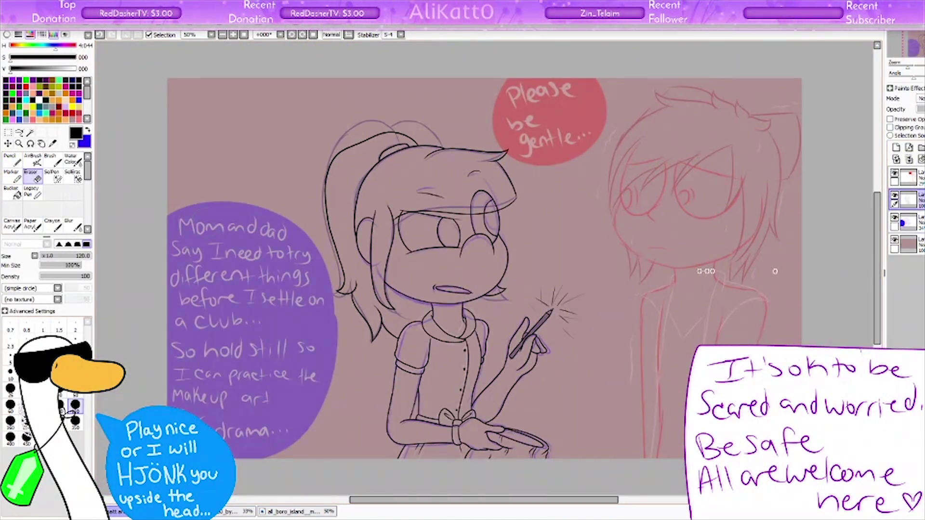
Step: Touch up the ponytail's outer contour and erase the excess line
key("n")
key("ctrl+plus")
key("ctrl+plus")
key("e")
left_click_drag(472, 225, 479, 194)
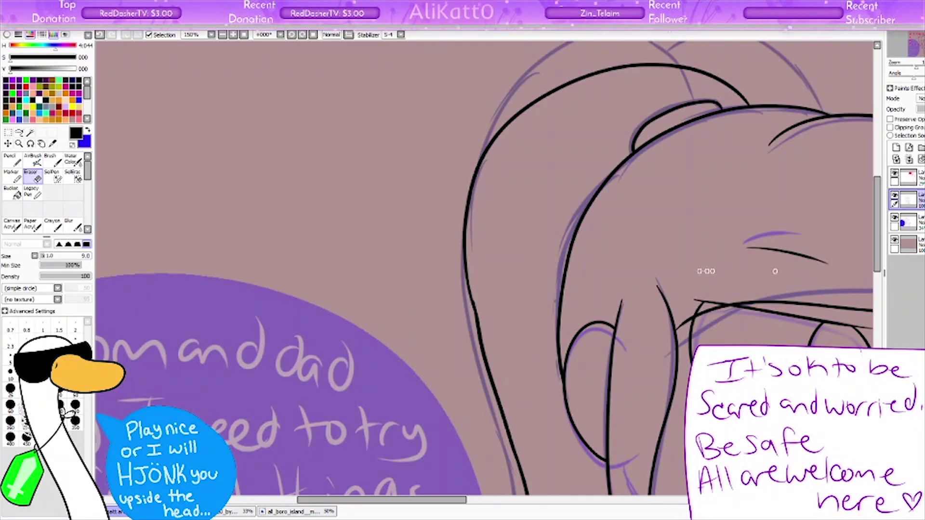
Step: Draw a large dark red speech bubble over the purple one, with a filled tail pointing to the girl
key("ctrl+minus")
key("ctrl+minus")
key("ctrl+minus")
left_click(33, 193)
mouse_move(268, 186)
left_mouse_down()
mouse_move(196, 217)
mouse_move(289, 448)
mouse_move(241, 338)
left_mouse_up()
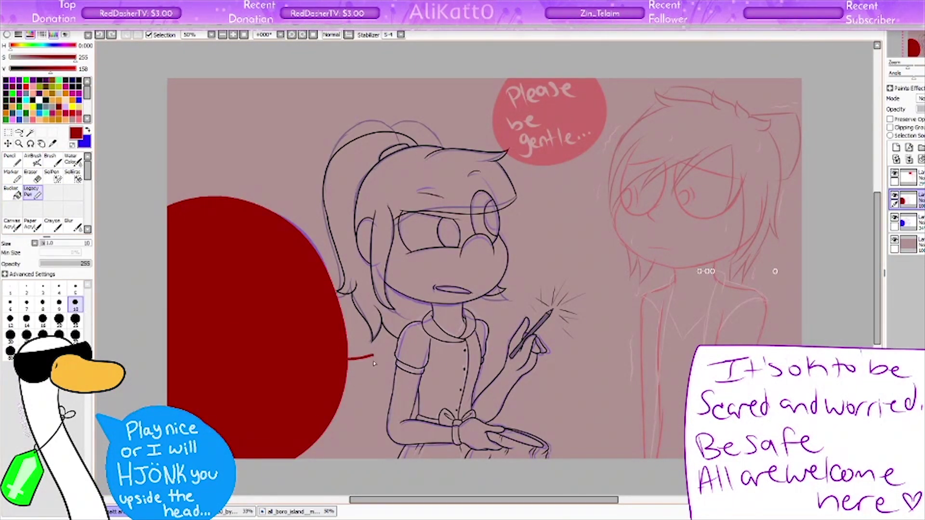
left_click(12, 193)
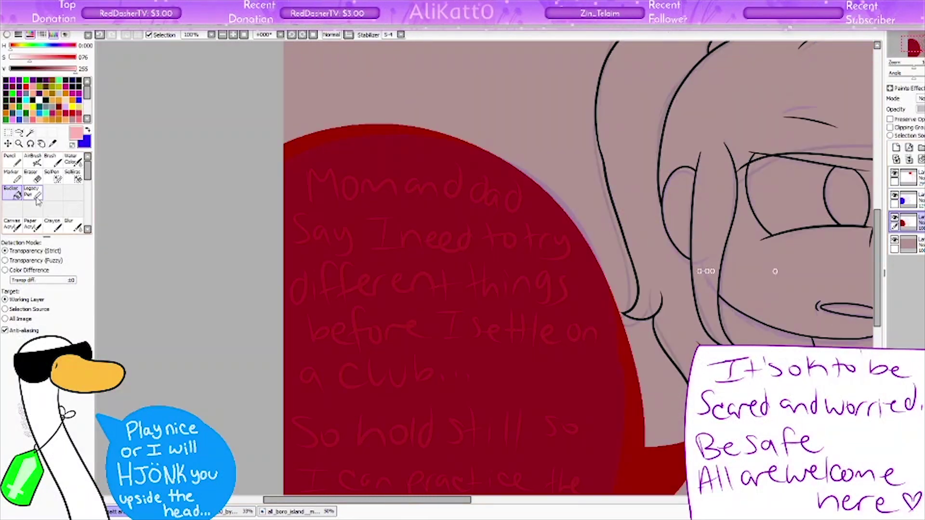
Step: Letter "Mom and dad Say I need to try different things before I settle on a Club... So hold Still while I practice my" in light pink
left_click(32, 193)
mouse_move(298, 147)
left_mouse_down()
mouse_move(299, 176)
mouse_move(426, 164)
mouse_move(308, 208)
mouse_move(496, 202)
mouse_move(528, 219)
left_mouse_up()
mouse_move(359, 232)
left_mouse_down()
mouse_move(527, 244)
mouse_move(424, 285)
mouse_move(576, 282)
mouse_move(383, 332)
left_mouse_up()
scroll(458, 289, "down", 3)
mouse_move(302, 269)
left_mouse_down()
mouse_move(343, 289)
mouse_move(525, 294)
mouse_move(349, 338)
mouse_move(550, 337)
left_mouse_up()
scroll(656, 290, "down", 3)
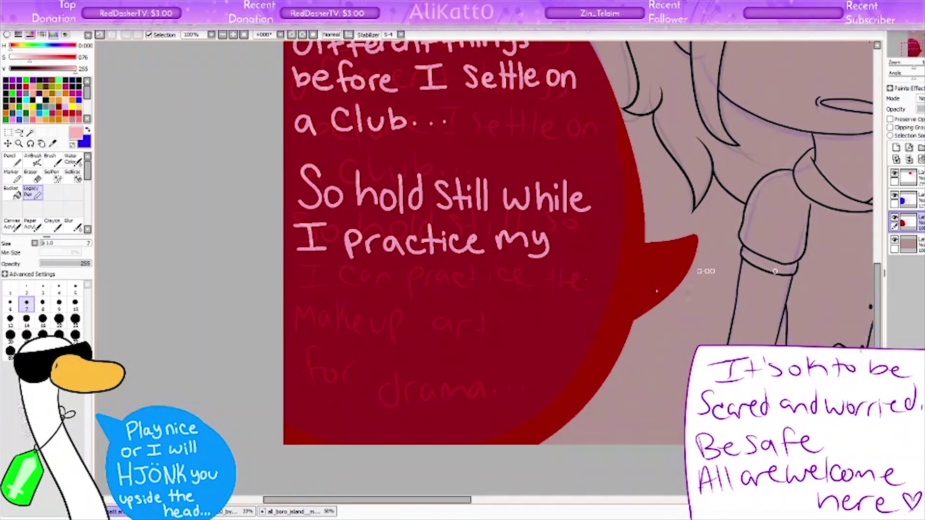
Step: Letter "makeup art for the drama Club!!!" below the previous lines of the red speech bubble
mouse_move(352, 280)
left_mouse_down()
mouse_move(556, 289)
mouse_move(404, 304)
left_mouse_up()
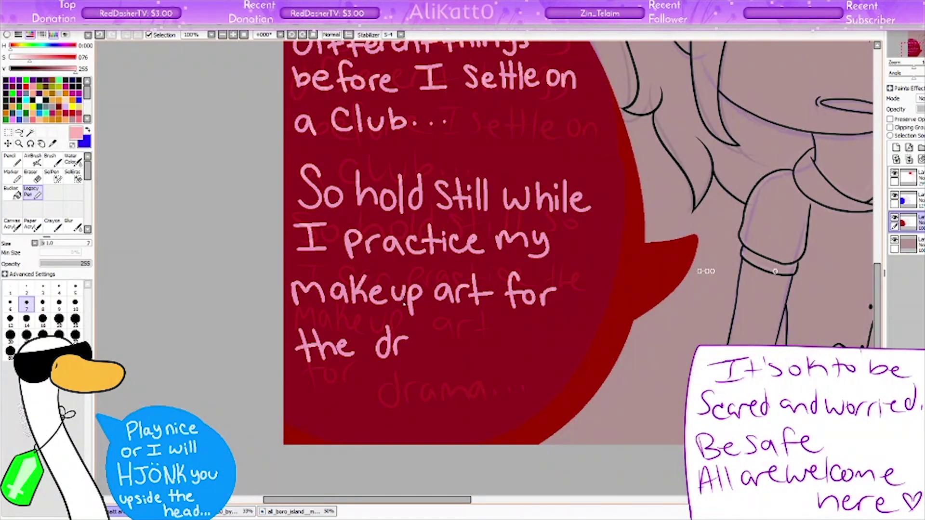
left_click_drag(394, 384, 383, 407)
left_click_drag(405, 379, 406, 405)
left_click_drag(414, 390, 451, 402)
left_click_drag(460, 370, 460, 388)
mouse_move(474, 369)
left_mouse_down()
mouse_move(471, 388)
mouse_move(482, 387)
left_mouse_up()
key("ctrl+minus")
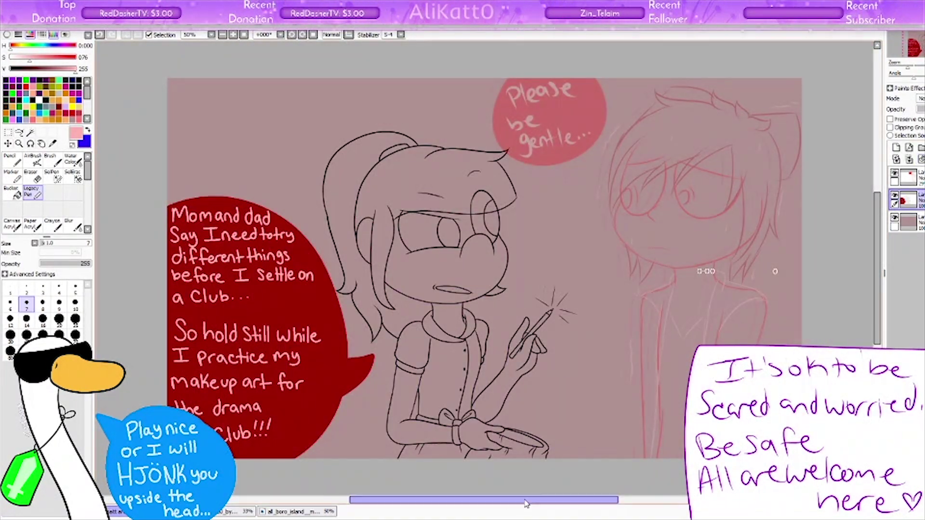
Step: Add a new layer and ink the second character's larger eye with its iris and highlight curve in black
scroll(527, 511, "right", 3)
key("ctrl+shift+n")
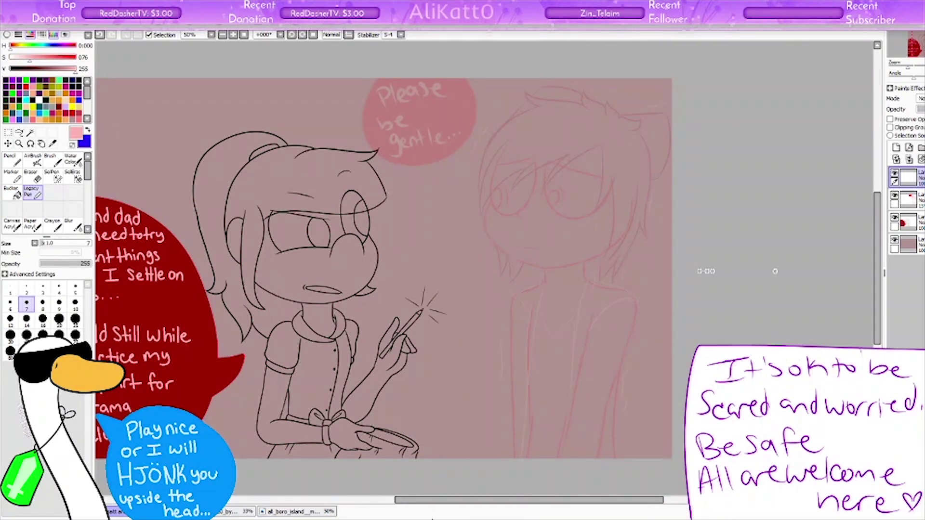
key("ctrl+plus")
key("ctrl+plus")
mouse_move(434, 144)
left_mouse_down()
mouse_move(632, 203)
mouse_move(616, 207)
left_mouse_up()
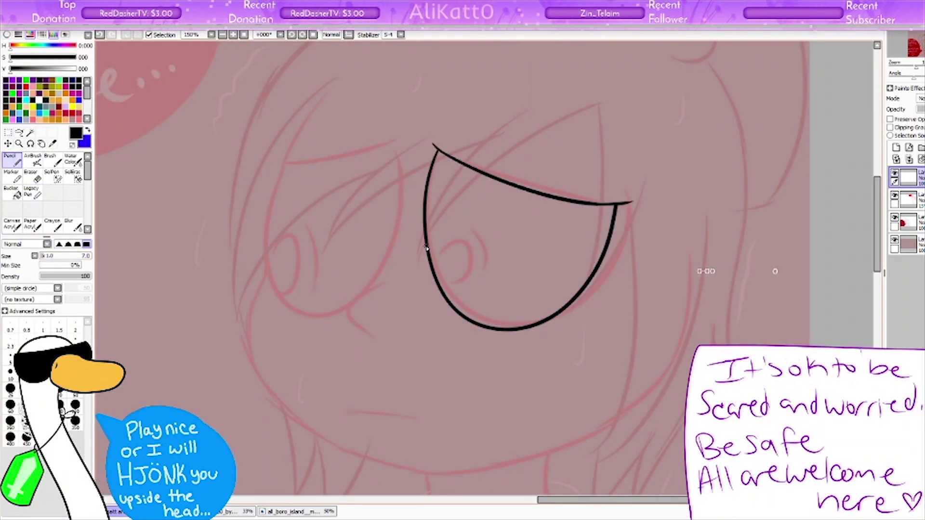
left_click_drag(463, 236, 439, 253)
left_click_drag(470, 226, 482, 265)
Step: Ink the second character's other eye with its drooping upper lid, iris and highlight curve
left_click_drag(282, 166, 396, 136)
mouse_move(394, 142)
left_mouse_down()
mouse_move(279, 169)
mouse_move(399, 137)
left_mouse_up()
key("ctrl+z")
key("ctrl+z")
key("ctrl+t")
key("Return")
mouse_move(289, 227)
left_mouse_down()
mouse_move(272, 238)
mouse_move(313, 262)
left_mouse_up()
Step: Ink the second character's nose and wavy mouth, and erase the eye line crossing the nose
left_click_drag(393, 263, 385, 319)
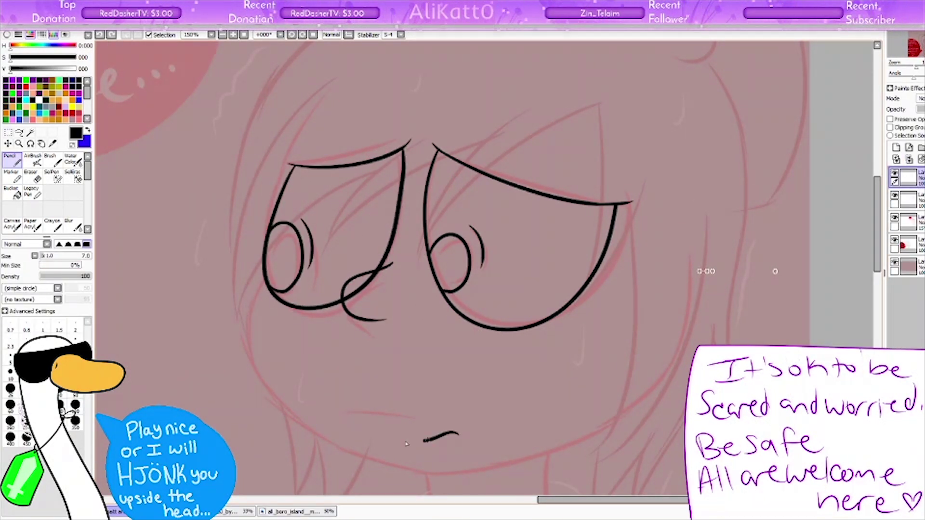
left_click_drag(335, 424, 446, 425)
key("e")
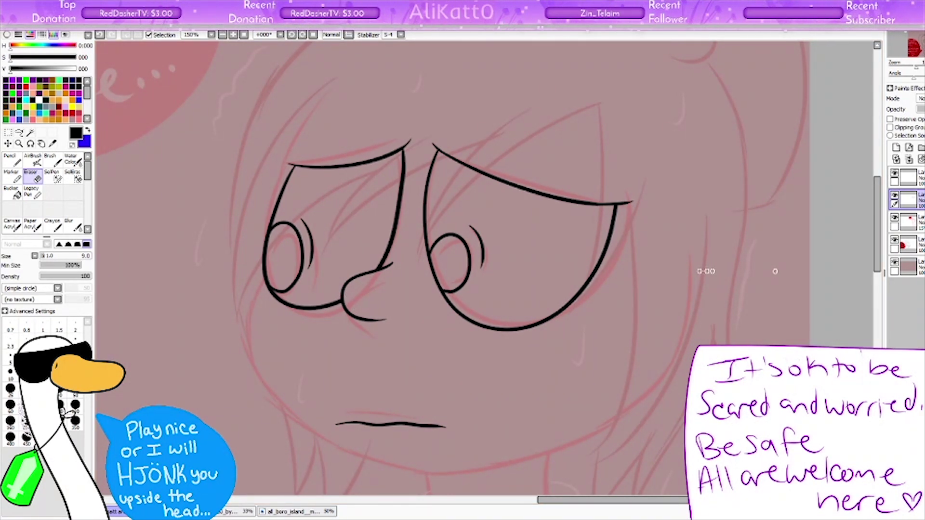
Step: Ink the second character's jawline from beside the eye around the chin to the far cheek, redoing unsatisfactory strokes
left_click(908, 177)
key("n")
scroll(433, 241, "down", 2)
left_click_drag(262, 222, 412, 413)
key("ctrl+z")
left_click_drag(264, 219, 321, 385)
key("ctrl+z")
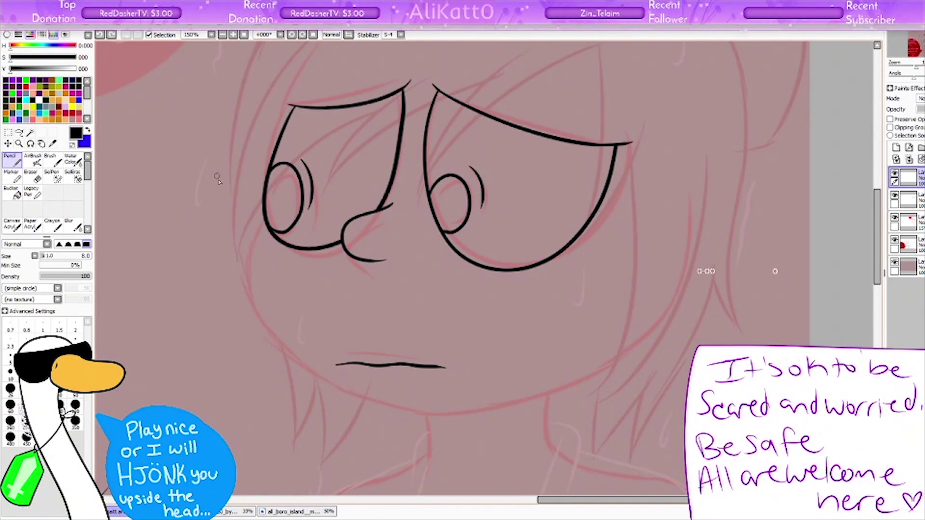
left_click_drag(263, 221, 689, 198)
key("e")
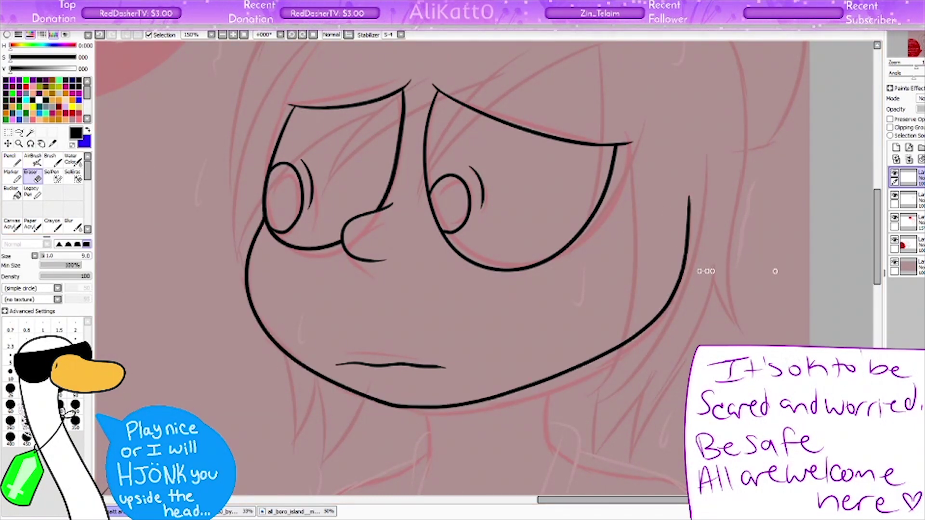
Step: Rotate the second character's inked face slightly counterclockwise with a free transform to adjust its tilt
key("ctrl+t")
left_click_drag(164, 294, 161, 311)
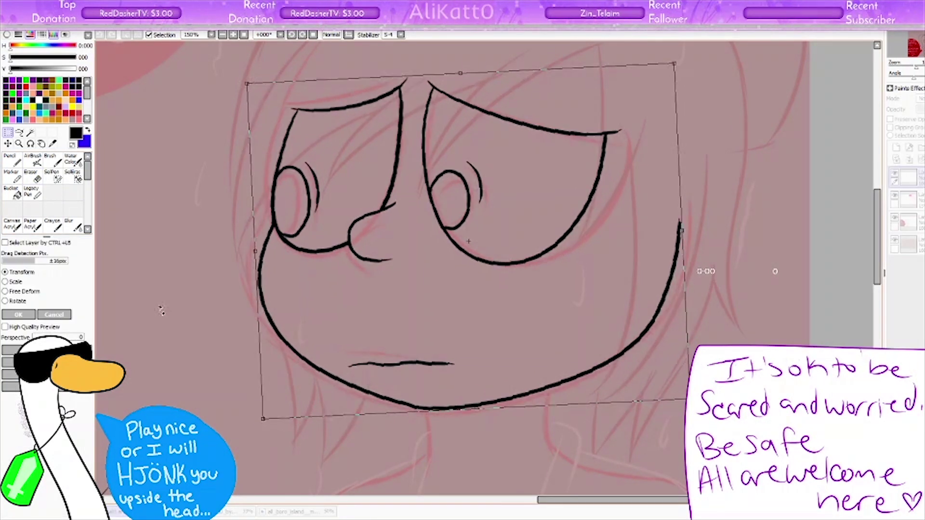
key("Return")
Step: Ink the second character's neck, rounded shoulder, arm and torso lines down to the canvas edge in black
key("n")
scroll(294, 283, "down", 3)
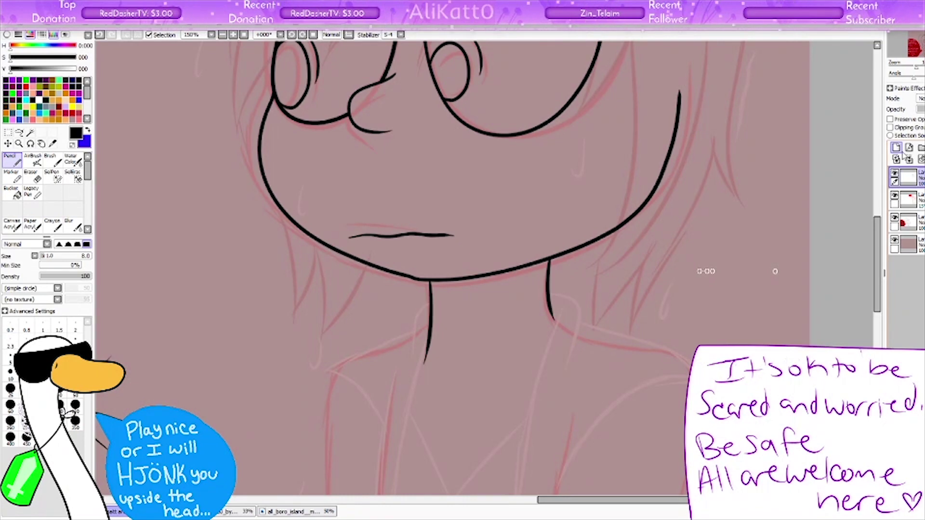
scroll(878, 241, "down", 6)
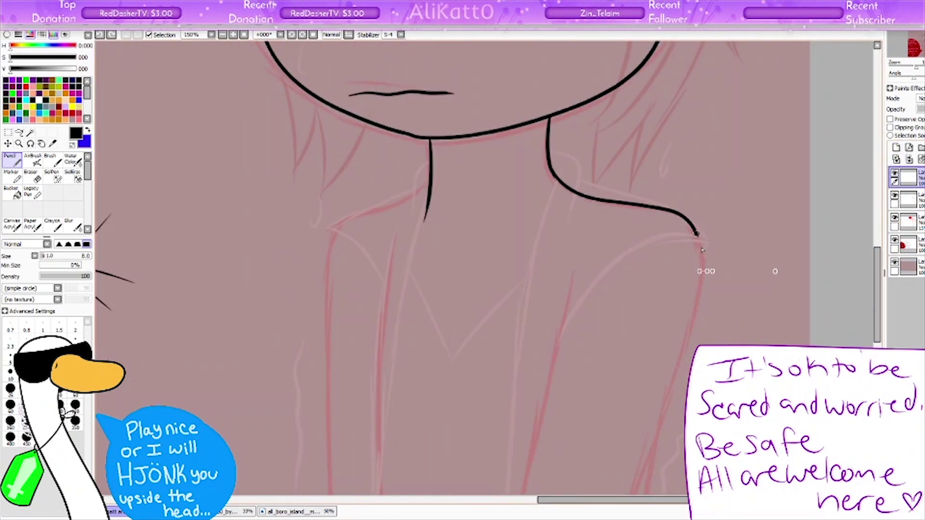
scroll(551, 145, "down", 1)
left_click_drag(539, 138, 470, 423)
left_click_drag(598, 260, 591, 423)
left_click_drag(427, 105, 404, 423)
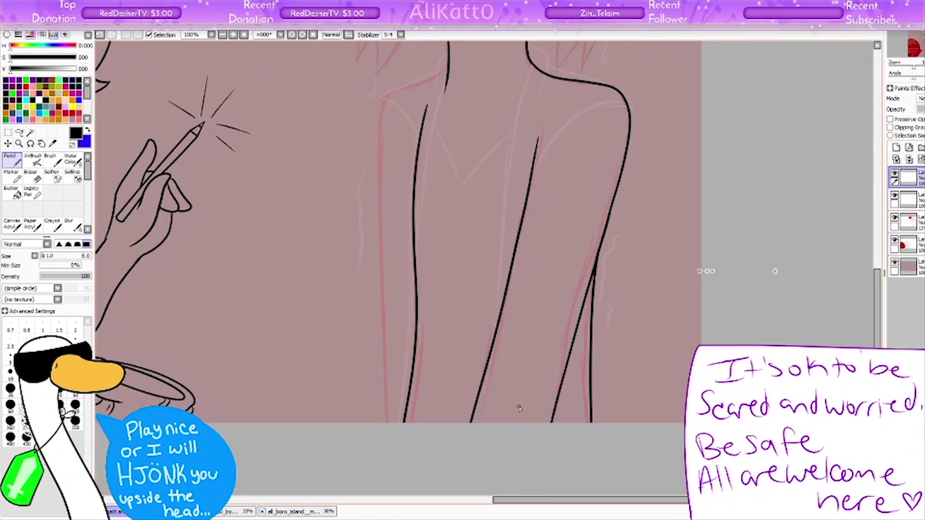
scroll(519, 408, "down", 2)
left_click_drag(288, 159, 381, 126)
left_click_drag(526, 256, 571, 240)
left_click_drag(552, 275, 591, 264)
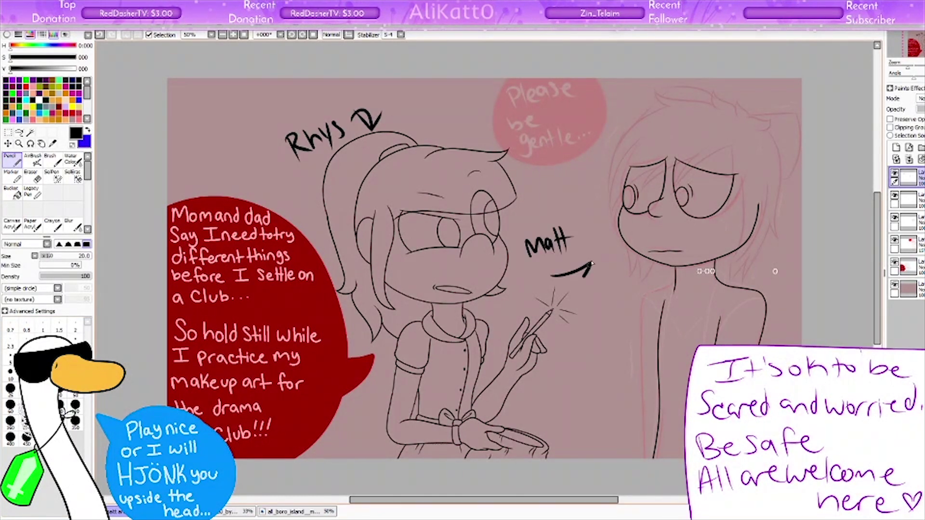
key("Delete")
mouse_move(181, 103)
left_mouse_down()
mouse_move(208, 137)
mouse_move(244, 158)
left_mouse_up()
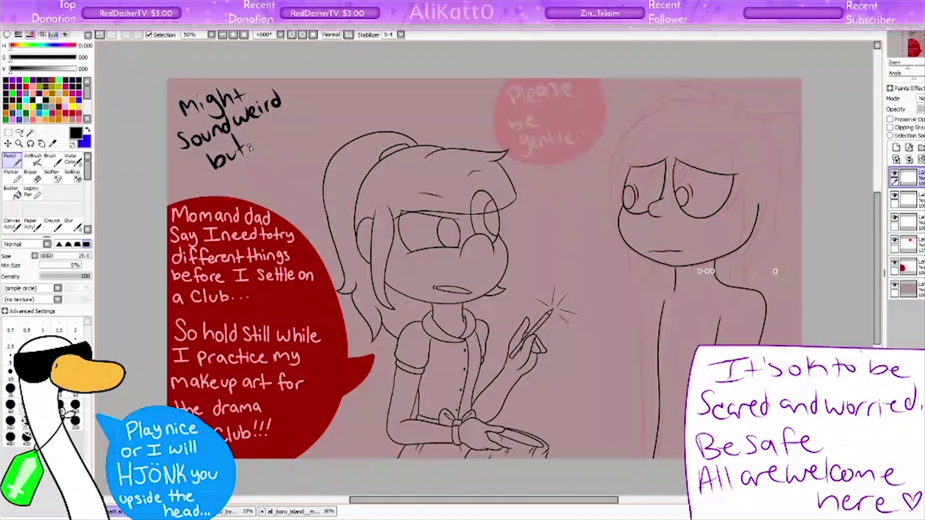
left_click_drag(585, 268, 596, 259)
key("Delete")
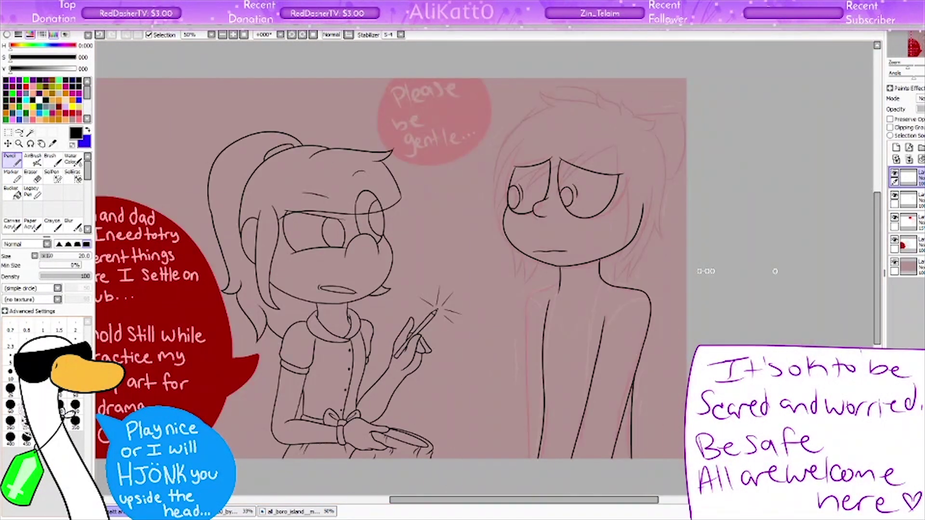
Step: Ink the second character's pointed fringe strands across the forehead and eyes, including the strands beside the far cheek
left_click(233, 35)
scroll(878, 290, "up", 1)
left_click_drag(878, 289, 877, 229)
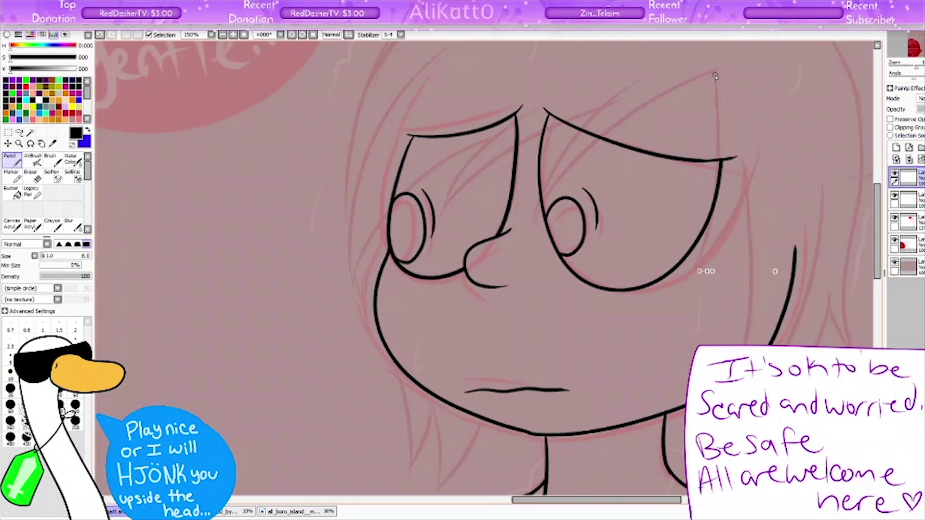
key("e")
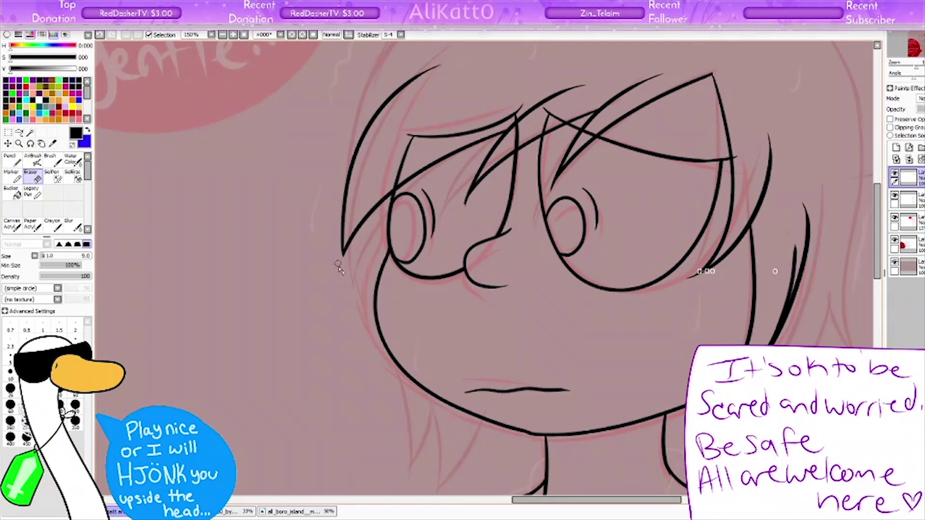
key("bracketright")
Step: Ink the spiky tufts on the second character's crown and the outer hair outline down to the fringe tip
scroll(532, 417, "right", 2)
key("n")
scroll(532, 417, "up", 5)
mouse_move(672, 140)
left_mouse_down()
mouse_move(739, 155)
mouse_move(696, 182)
left_mouse_up()
left_click_drag(675, 140, 574, 72)
left_click_drag(583, 113, 402, 48)
left_click_drag(424, 94, 250, 362)
Step: Ink the second character's side strand, back hair outline and pointed locks below the jaw, erasing the overlap at the fringe
key("e")
left_click_drag(272, 320, 255, 352)
key("n")
left_click_drag(251, 398, 279, 453)
left_click_drag(758, 185, 725, 345)
scroll(725, 345, "down", 5)
left_click_drag(752, 265, 644, 404)
left_click_drag(669, 337, 611, 404)
mouse_move(319, 322)
left_mouse_down()
mouse_move(343, 353)
mouse_move(349, 418)
left_mouse_up()
key("e")
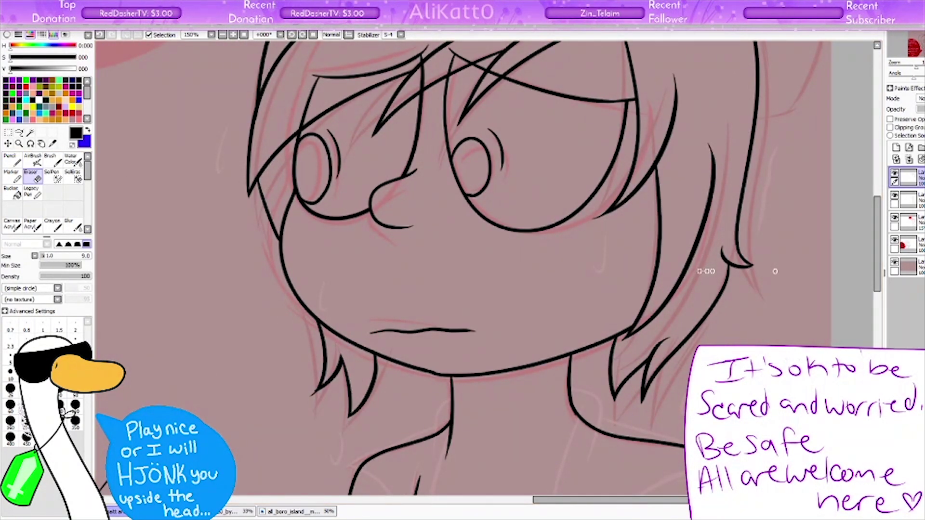
Step: Ink the ponytail behind the second character's head and the raised hair curve over the crown
scroll(530, 270, "up", 5)
key("n")
mouse_move(675, 166)
left_mouse_down()
mouse_move(825, 146)
mouse_move(831, 212)
left_mouse_up()
left_click_drag(759, 334, 831, 327)
key("e")
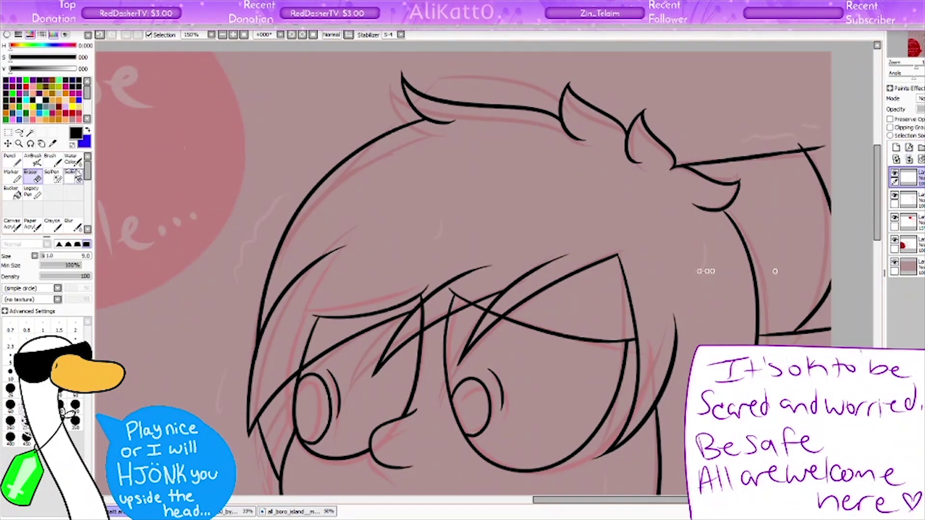
left_click(11, 159)
left_click_drag(431, 99, 562, 67)
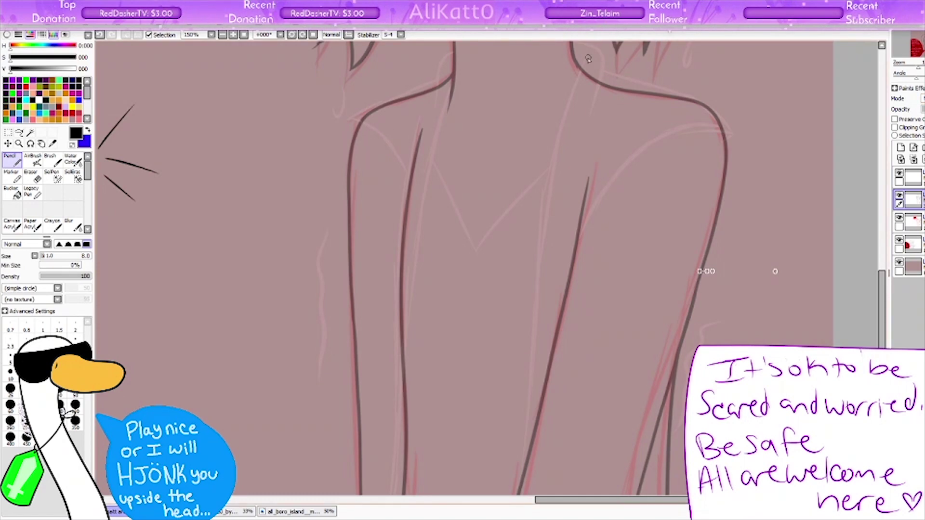
Step: On the empty layer above the body lines, ink the collar, shoulder flap and front edge of the vest's right half
left_click(911, 177)
left_click_drag(584, 69, 532, 459)
scroll(554, 289, "up", 1)
left_click_drag(573, 70, 592, 153)
left_click_drag(605, 102, 583, 246)
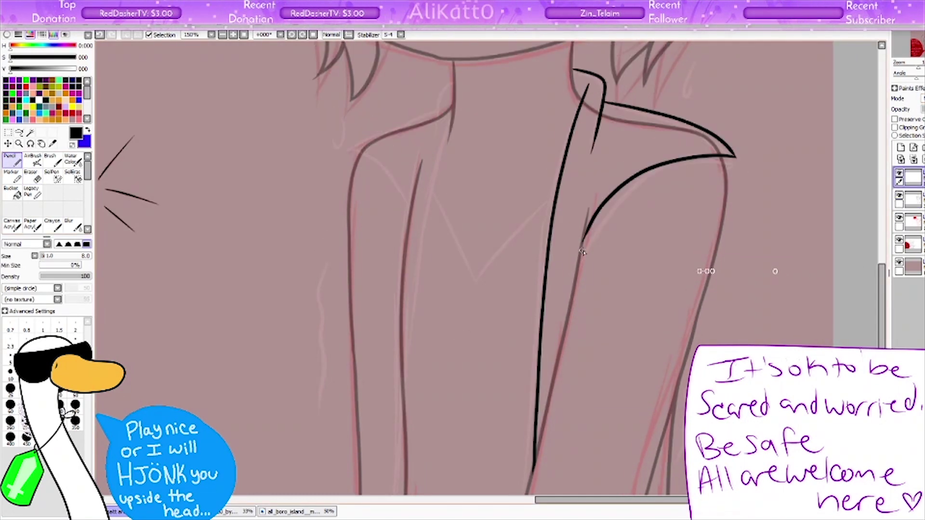
Step: Ink the collar, shoulder flap and front edges of the vest's left half, plus the shirt's V-neckline
scroll(742, 192, "up", 1)
left_click_drag(451, 124, 403, 491)
left_click_drag(424, 172, 397, 491)
key("ctrl+z")
left_click_drag(424, 171, 397, 491)
mouse_move(448, 110)
left_mouse_down()
mouse_move(349, 202)
mouse_move(388, 383)
left_mouse_up()
scroll(398, 215, "down", 5)
scroll(395, 337, "up", 5)
left_click_drag(556, 255, 448, 369)
Step: Erase the body lines covered by the vest and merge the clothing and body line layers
key("e")
mouse_move(436, 260)
left_mouse_down()
mouse_move(477, 350)
mouse_move(448, 369)
left_mouse_up()
left_click(912, 200)
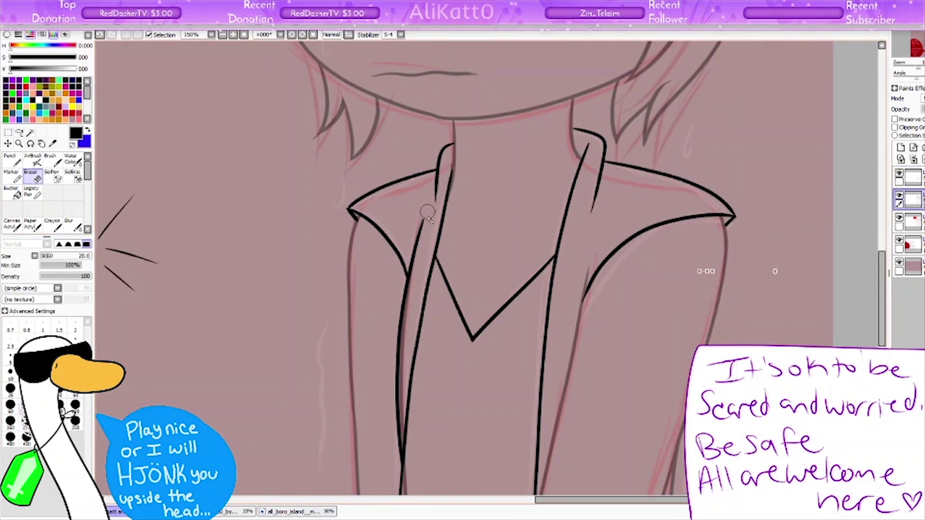
key("ctrl+e")
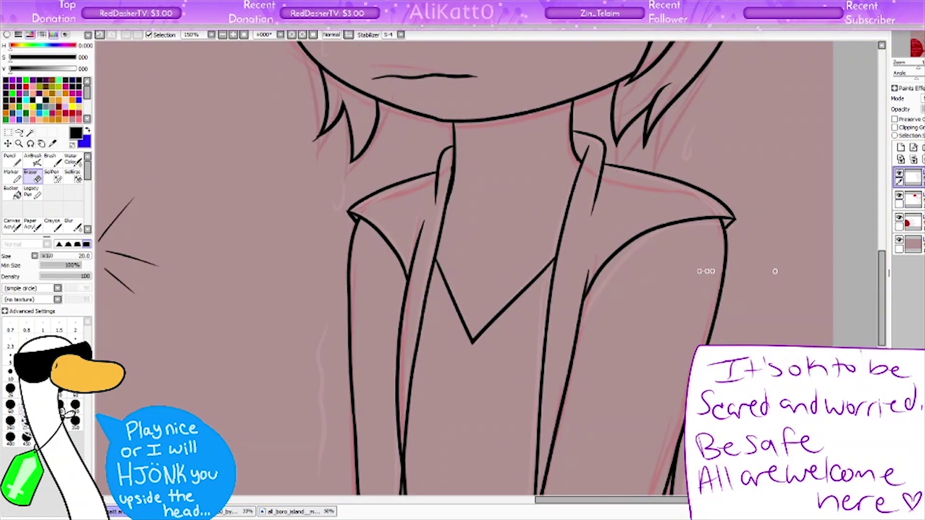
Step: Paint the second character's speech bubble solid dark blue with a wavy tail using the Legacy Pen
scroll(462, 265, "up", 5)
scroll(463, 265, "down", 2)
key("x")
key("n")
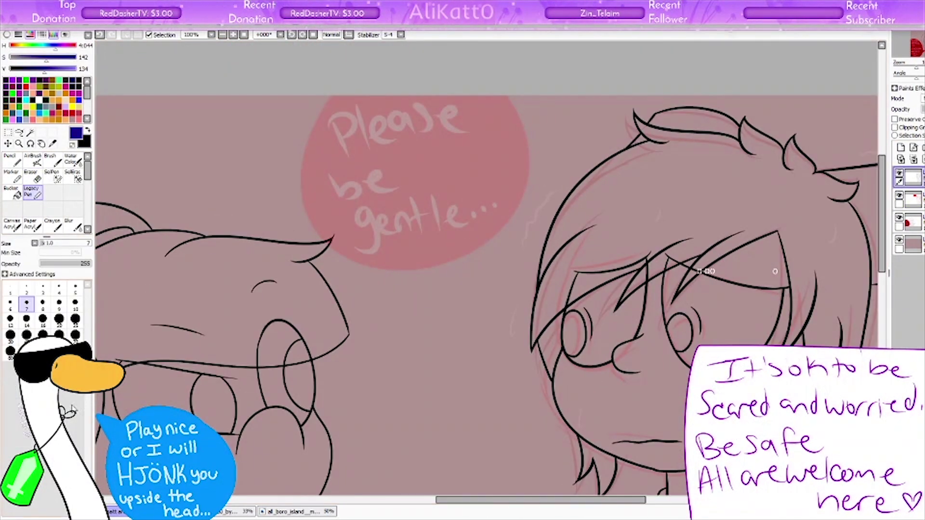
left_click_drag(347, 99, 526, 101)
left_click_drag(391, 90, 420, 203)
left_click(75, 302)
left_click_drag(445, 282, 484, 380)
left_click_drag(441, 280, 489, 383)
Step: Letter "Please be gentle..." in light purple inside the dark blue bubble with the Legacy Pen at size 7
left_click(26, 303)
left_click(74, 69)
left_click_drag(344, 117, 355, 154)
left_click_drag(347, 119, 351, 139)
left_click_drag(378, 115, 383, 152)
left_click_drag(388, 137, 411, 150)
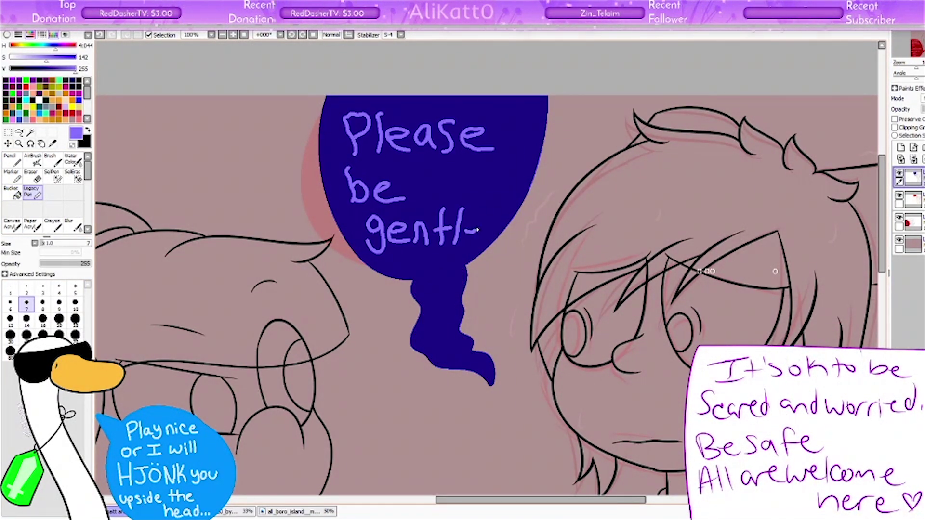
left_click_drag(477, 230, 482, 233)
Step: Ink short wavy tremble lines around the second character's head and body in black
scroll(482, 234, "down", 2)
key("x")
key("n")
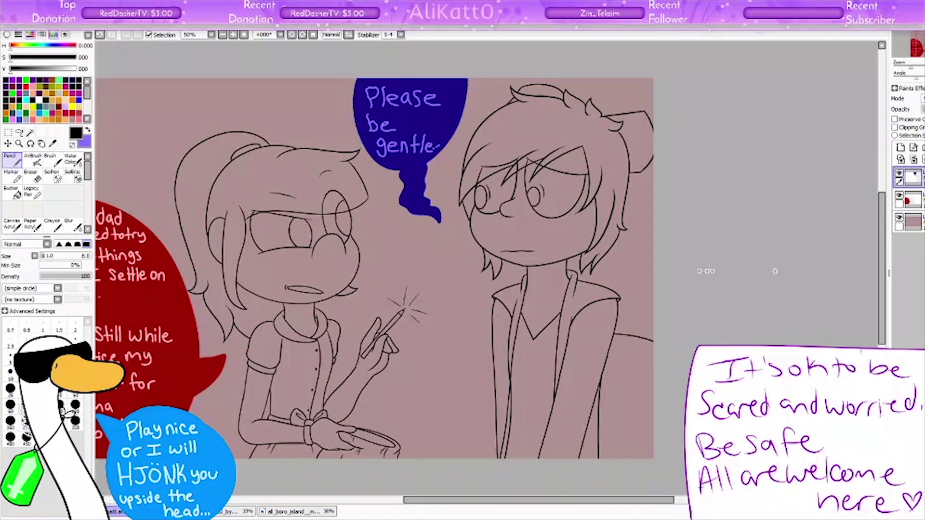
scroll(142, 186, "left", 3)
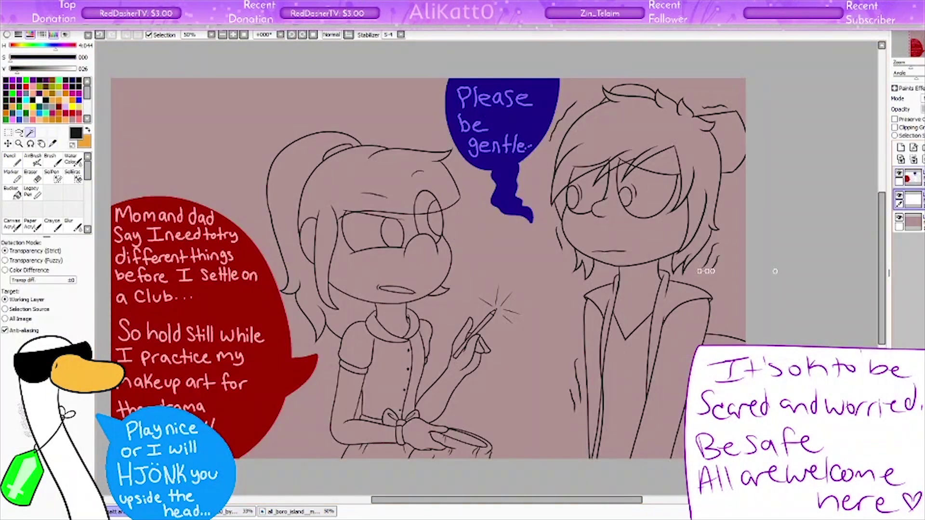
Step: Select the first character's hair and ponytail, touch up the selection in the corners, and fill it near-black beneath the line art
left_click(366, 159)
left_click(284, 217)
scroll(386, 241, "up", 2)
left_click(51, 176)
scroll(594, 423, "left", 4)
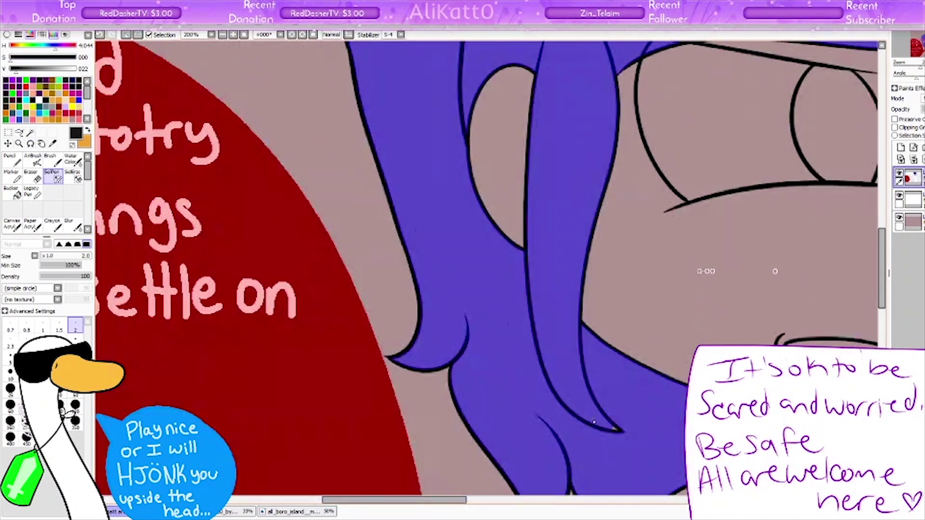
scroll(419, 274, "up", 5)
scroll(487, 492, "down", 2)
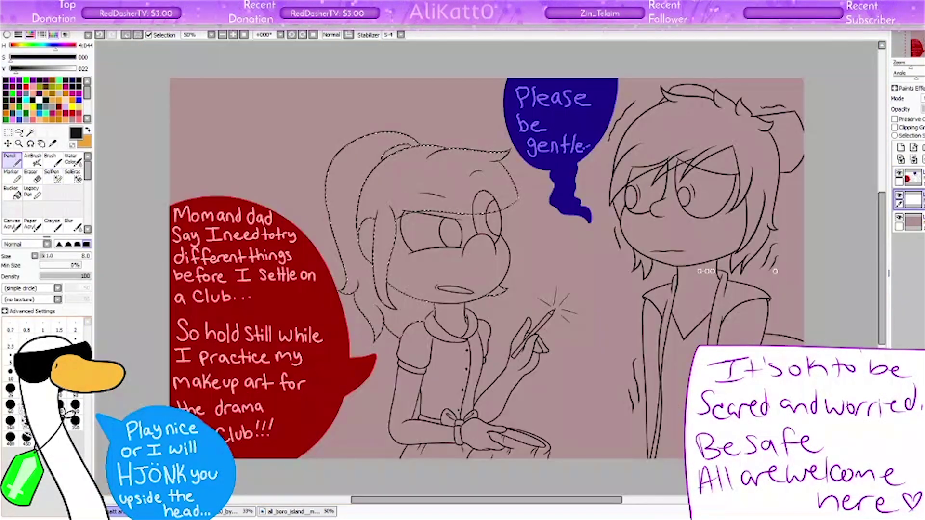
key("n")
scroll(406, 151, "up", 1)
left_click(51, 176)
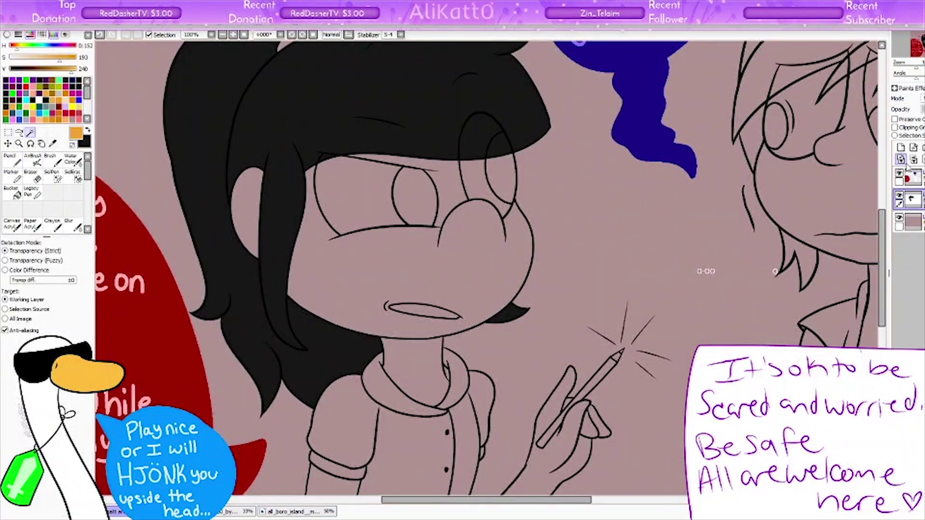
Step: Select the first character's face, ear, neck, arms and hands, refine the selection, and fill the skin orange
scroll(406, 151, "down", 3)
scroll(406, 151, "up", 1)
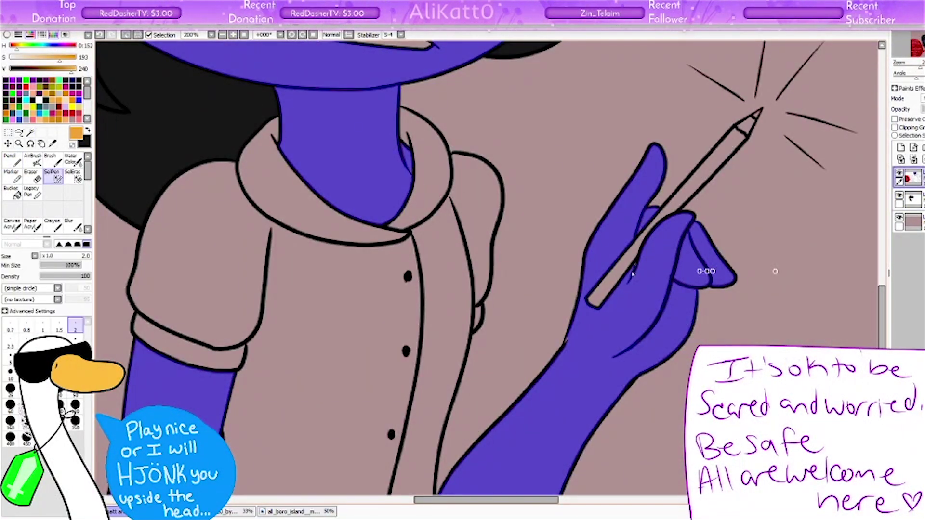
scroll(487, 270, "down", 5)
scroll(486, 270, "up", 14)
scroll(487, 270, "left", 3)
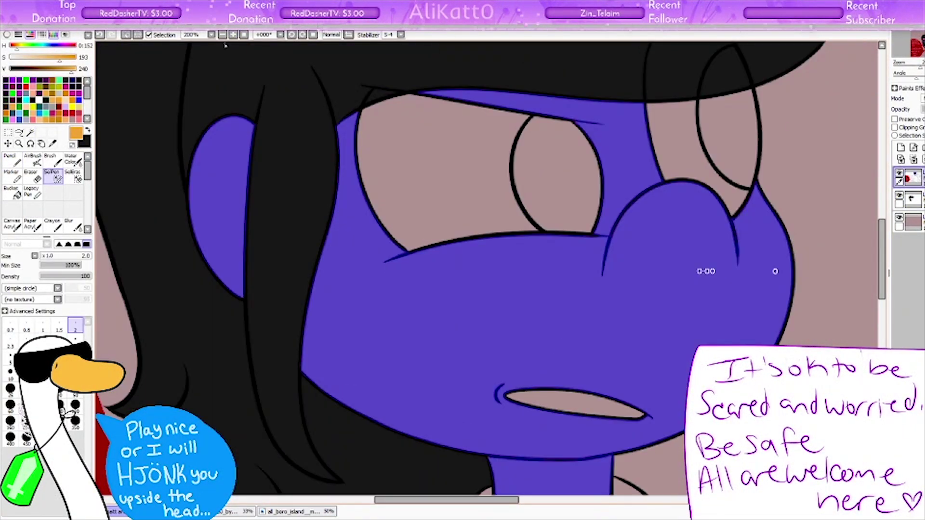
scroll(224, 44, "down", 2)
scroll(369, 137, "up", 1)
Step: Select the first character's blouse and fill it pink
key("w")
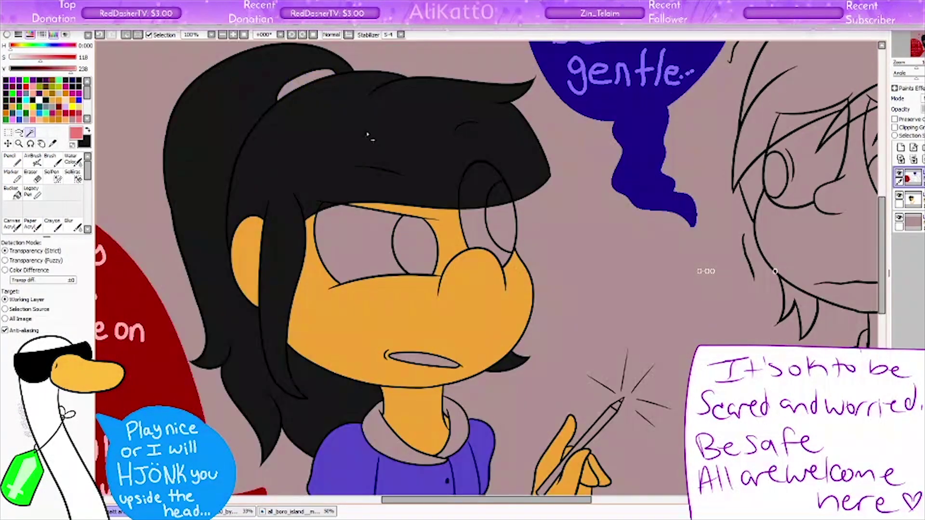
scroll(369, 137, "down", 3)
scroll(369, 137, "down", 1)
key("n")
Step: Select the second character's hair and ponytail, refine the strand tips, and fill them dark brown
scroll(448, 308, "up", 3)
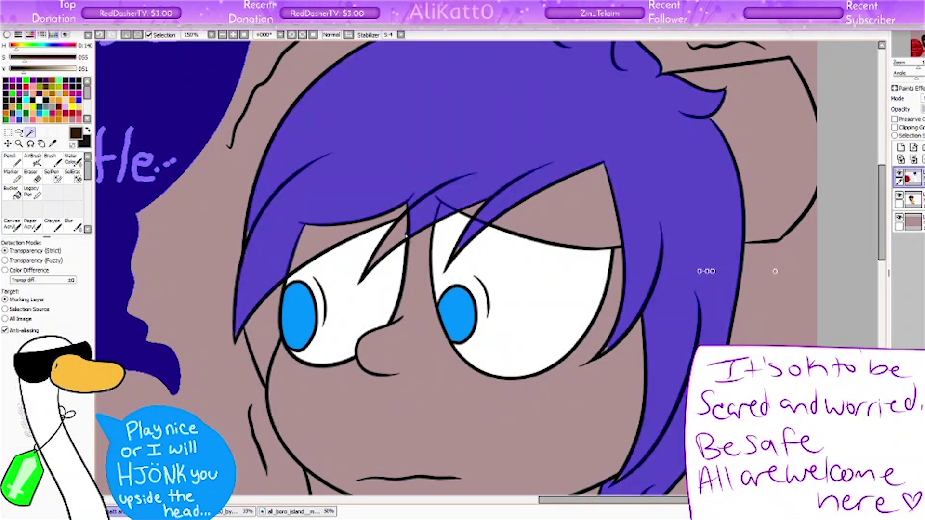
scroll(406, 235, "up", 3)
key("n")
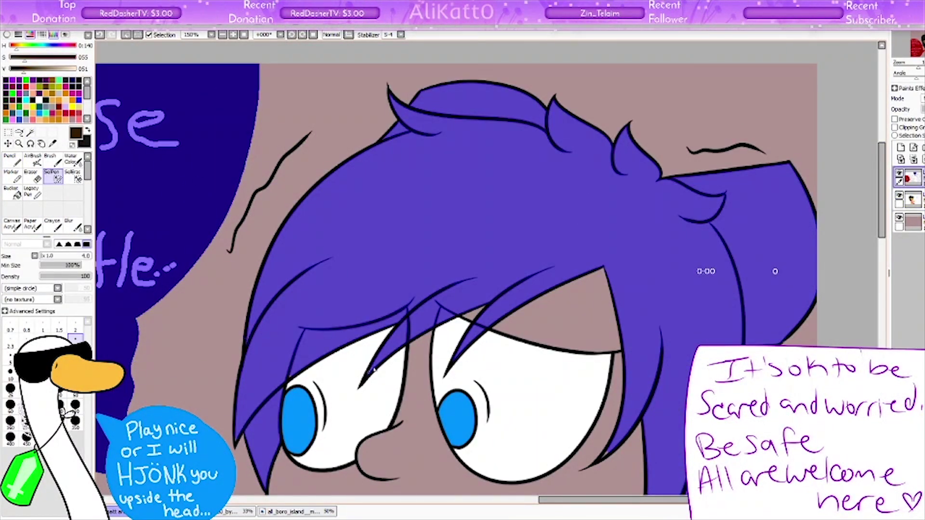
Step: Select the second character's face, neck and chest, refine the selection edges, and fill the skin light peach
scroll(373, 369, "down", 4)
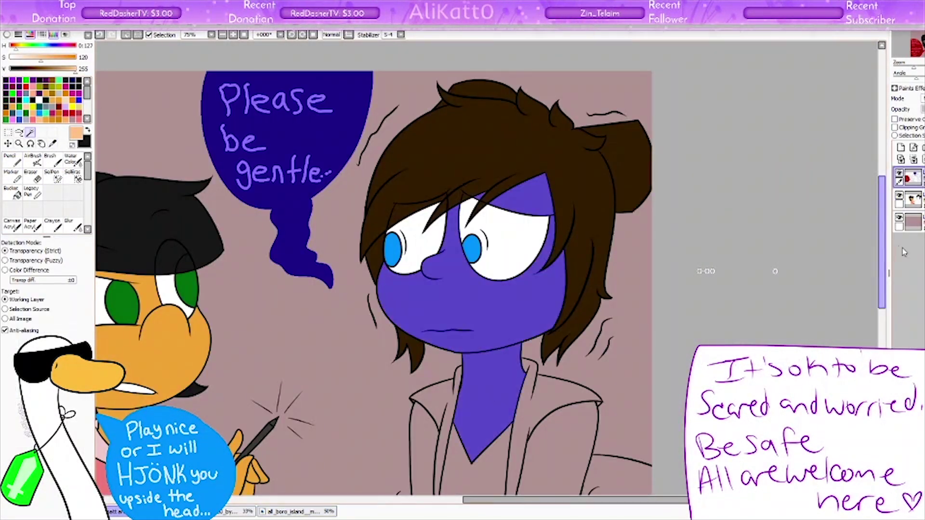
scroll(406, 270, "down", 2)
key("ctrl+plus")
left_click(53, 176)
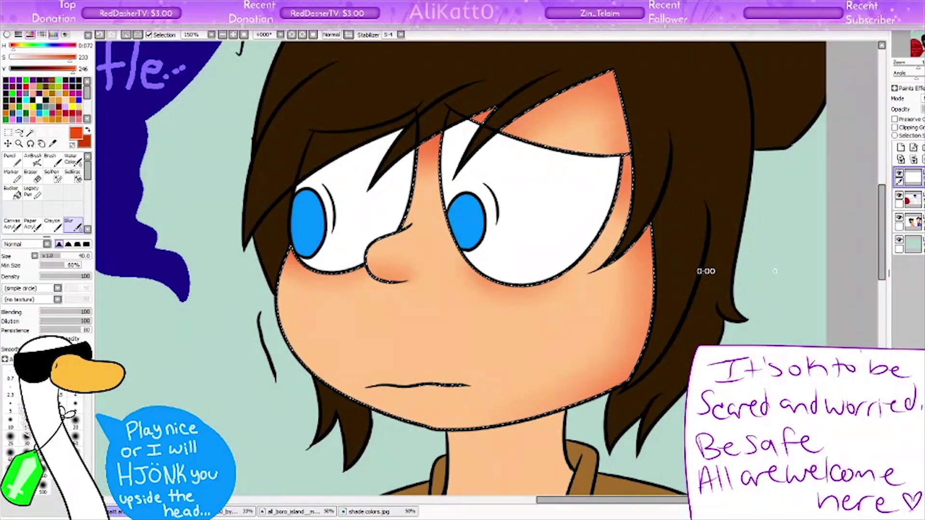
Step: Airbrush darker red-orange shadows along the second character's face edges and blend them, enlarging the Blur brush to size 50
key("a")
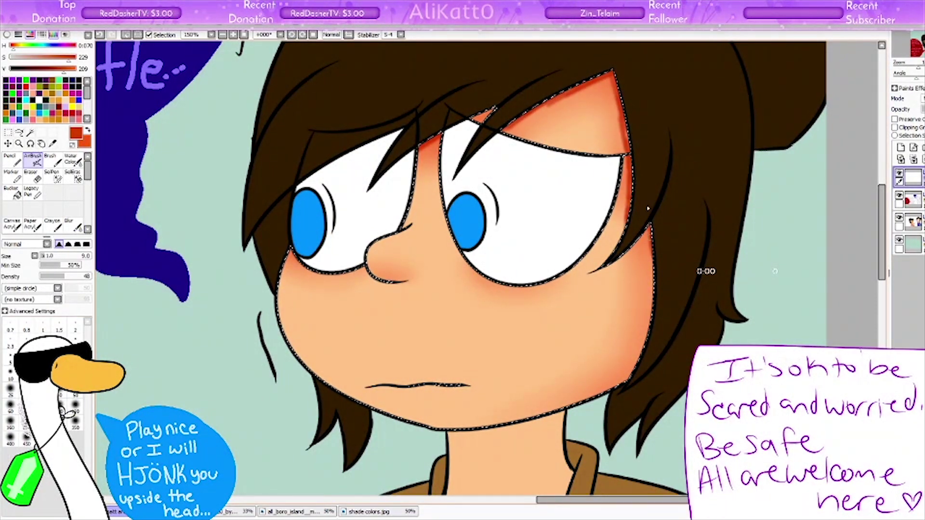
key("b")
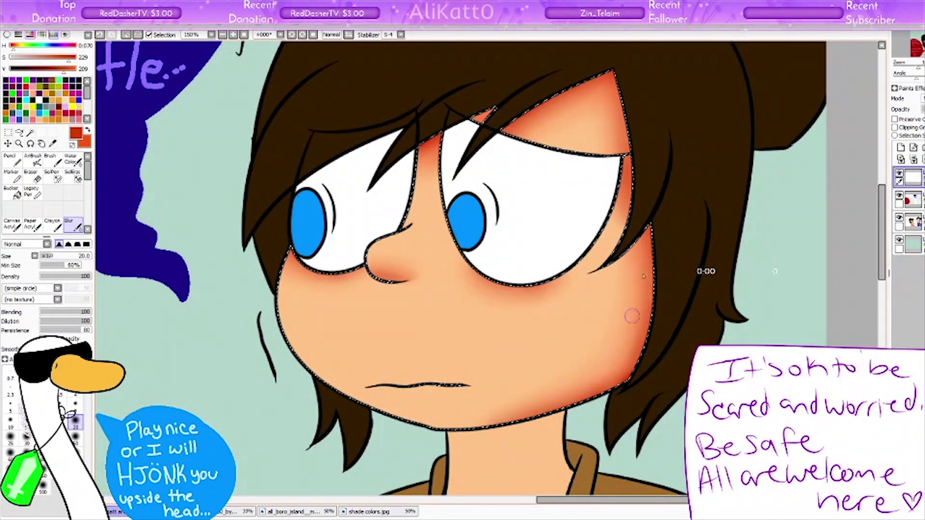
key("minus")
key("minus")
key("minus")
key("bracketright")
key("bracketright")
key("bracketright")
key("bracketright")
key("bracketright")
key("bracketright")
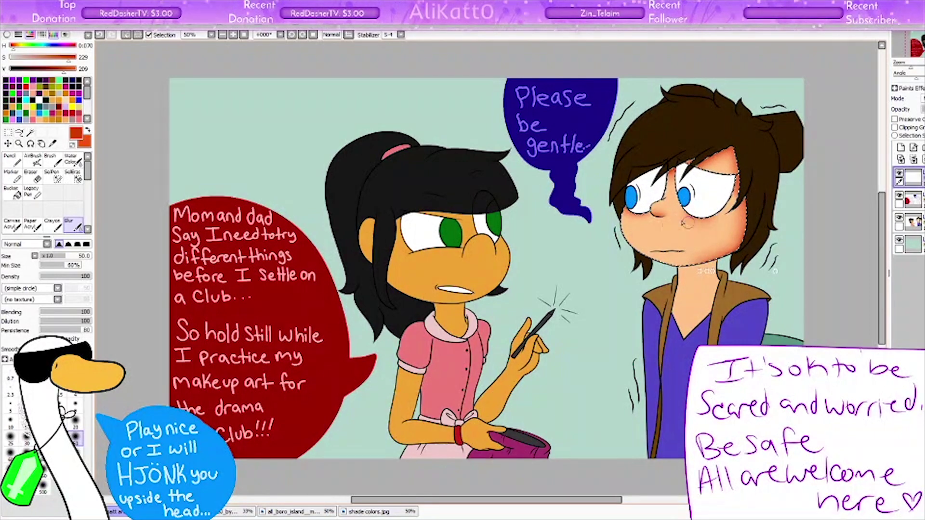
Step: Soften the shading along the second character's jaw and cheek with the Blur brush at size 20
key("plus")
key("plus")
key("bracketleft")
key("bracketleft")
key("bracketleft")
key("bracketleft")
key("bracketleft")
key("bracketleft")
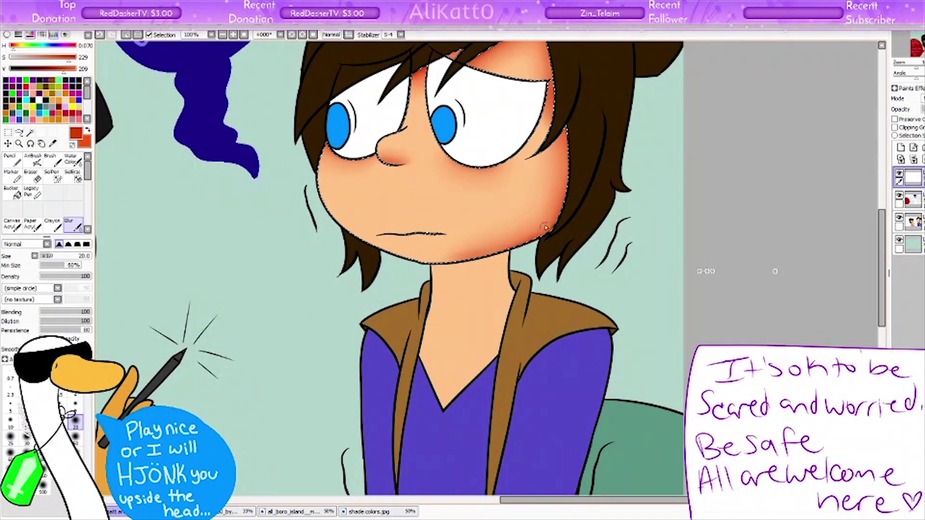
Step: Airbrush orange shadows under the chin and along the second character's neck, and blend them with the Blur brush at size 30
scroll(536, 319, "up", 2)
key("v")
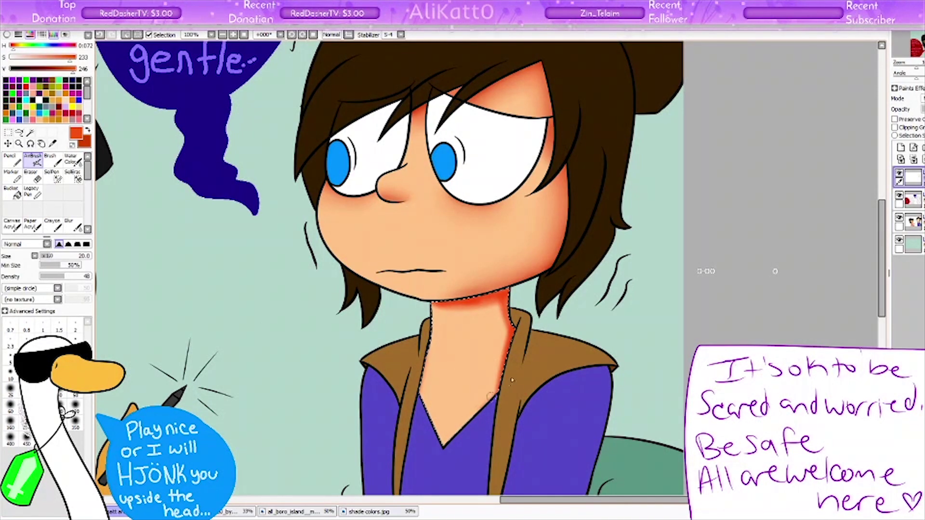
key("b")
left_click(27, 439)
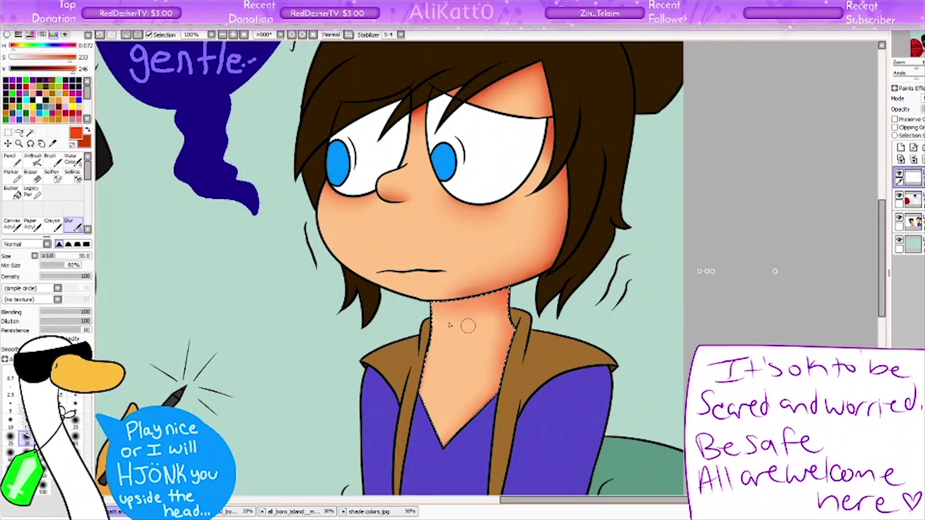
Step: Deepen the second character's neck shadows with dark red-orange airbrushing, blend them with the Blur brush at size 30, and finish the neck
key("v")
key("b")
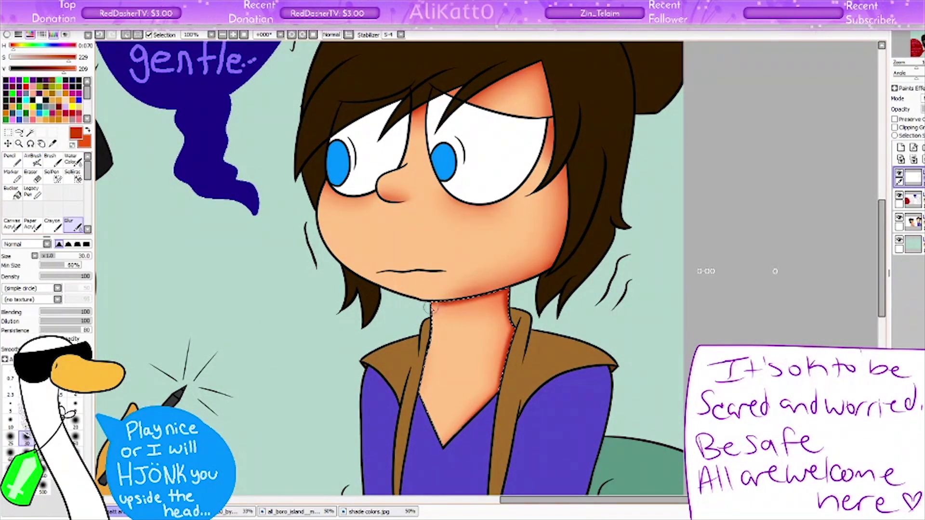
left_click(121, 38)
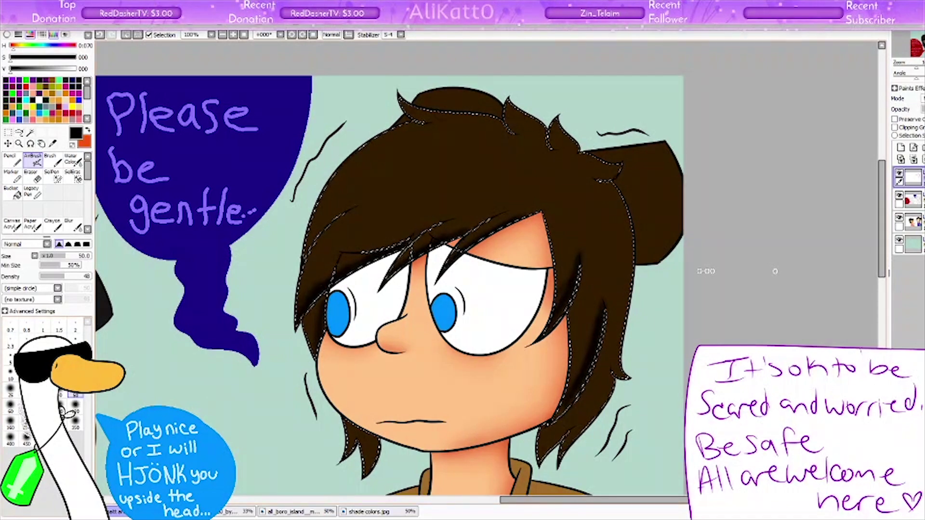
Step: Airbrush black shadows along the second character's hair parting, edges and tufts, and blend them with the Blur brush at sizes 50 and 20
left_click(71, 224)
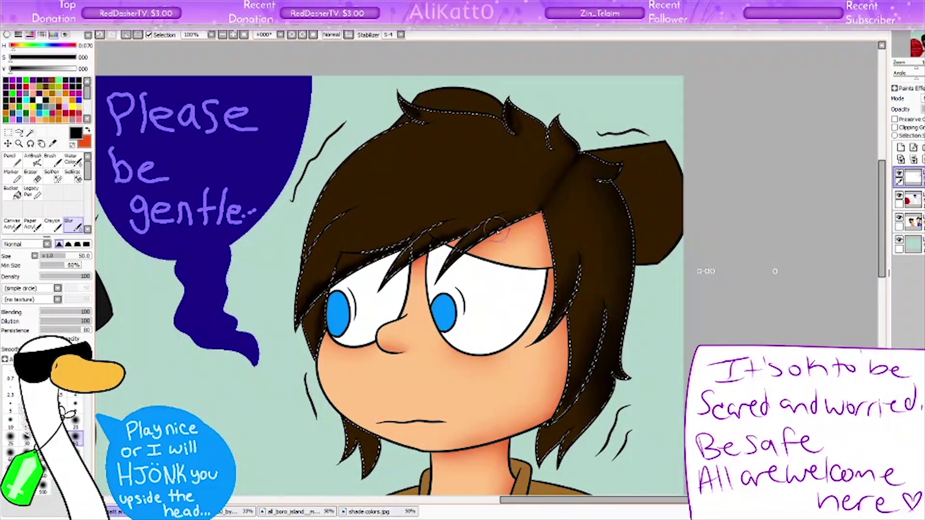
key("v")
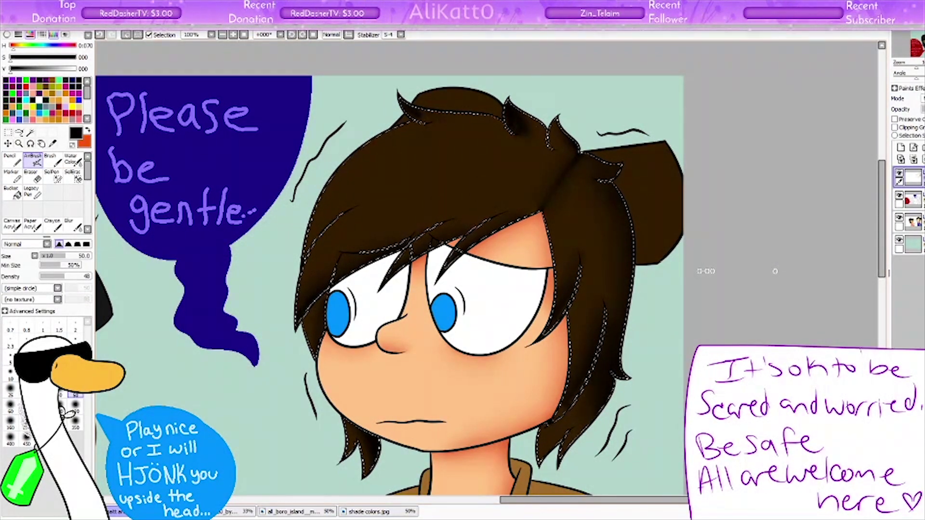
key("ctrl+z")
key("v")
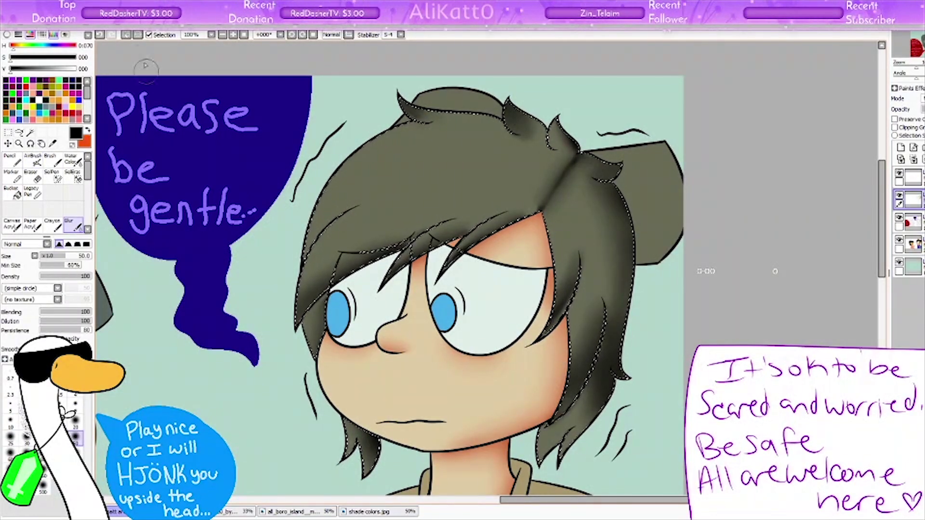
key("Delete")
scroll(530, 285, "up", 3)
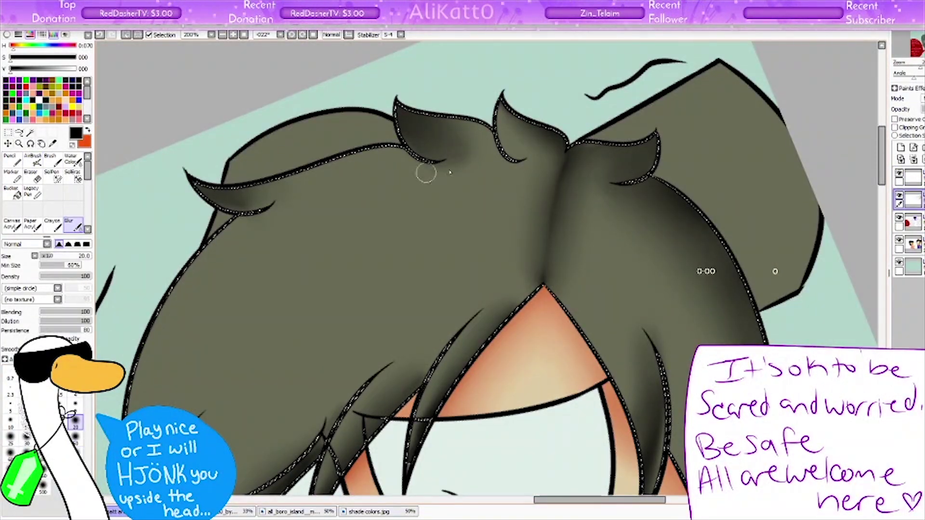
Step: Stroke fine black hair strands along the second character's parting and forehead edge on the top layer, using the Airbrush at size 2.6
key("a")
key("Delete")
scroll(482, 145, "up", 2)
mouse_move(559, 76)
left_mouse_down()
mouse_move(530, 96)
mouse_move(530, 190)
left_mouse_up()
mouse_move(569, 212)
left_mouse_down()
mouse_move(535, 241)
mouse_move(510, 308)
left_mouse_up()
left_click_drag(567, 270, 487, 337)
left_click_drag(568, 226, 530, 262)
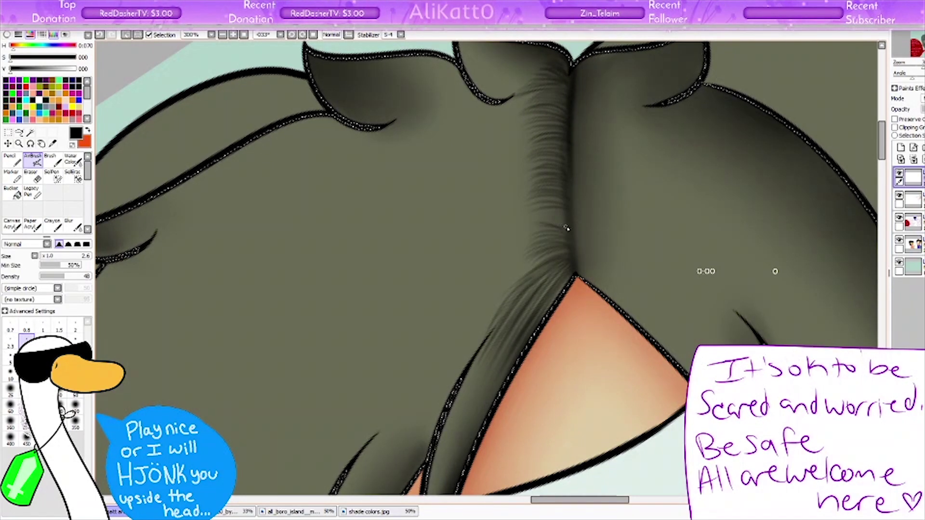
Step: Add fine black strands along the second character's pointed bangs hanging over the eyes and the fringe just above them
scroll(554, 221, "down", 5)
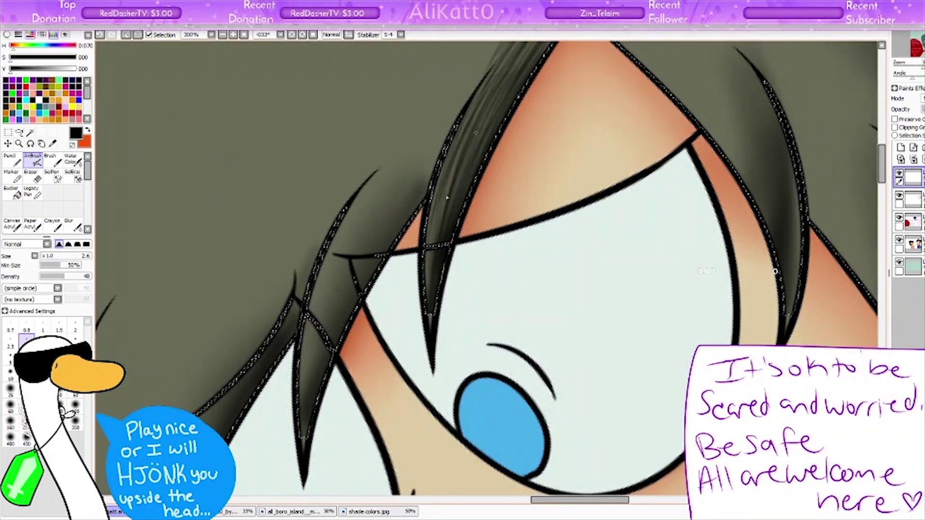
scroll(443, 224, "up", 5)
mouse_move(496, 212)
left_mouse_down()
mouse_move(375, 352)
mouse_move(400, 342)
left_mouse_up()
left_click_drag(472, 261, 366, 424)
scroll(385, 347, "down", 5)
left_click_drag(354, 197, 313, 294)
left_click_drag(328, 258, 299, 395)
left_click_drag(314, 272, 301, 337)
Step: Draw fine curved strands through the two tufts at the top of the second character's hair, beside the parting
scroll(346, 367, "up", 5)
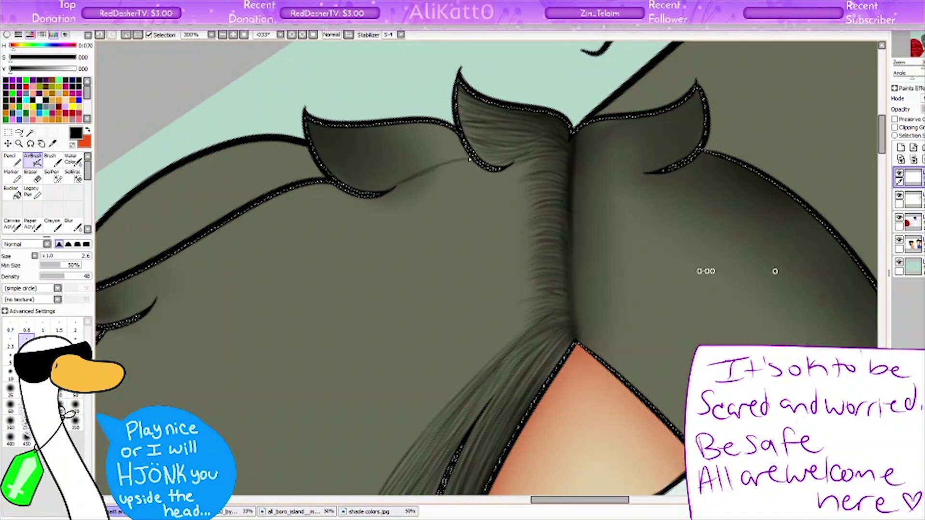
mouse_move(470, 135)
left_mouse_down()
mouse_move(328, 138)
mouse_move(352, 184)
mouse_move(403, 155)
mouse_move(319, 175)
mouse_move(375, 191)
left_mouse_up()
left_click_drag(530, 168, 347, 193)
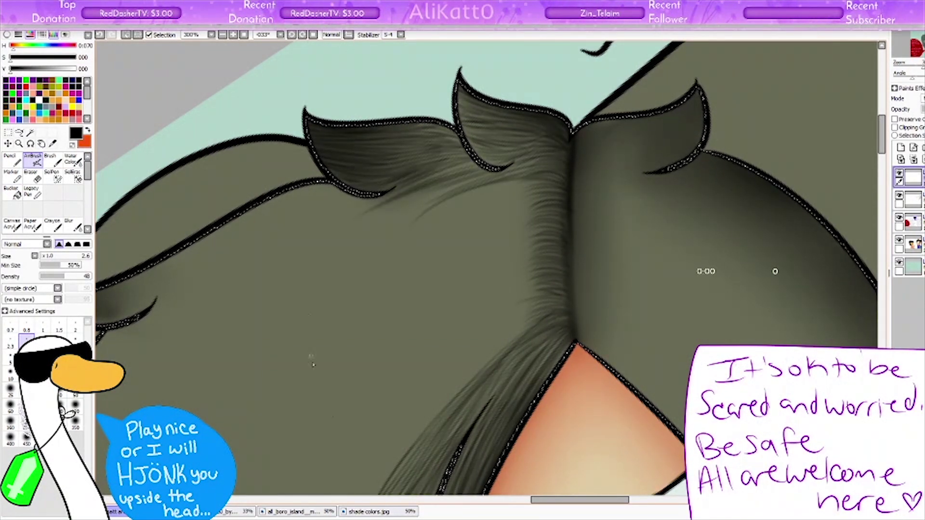
Step: Stroke long fine strands along the upper edge of the second character's crown, running toward the outermost tuft
scroll(347, 193, "left", 3)
mouse_move(337, 255)
left_mouse_down()
mouse_move(462, 208)
mouse_move(347, 256)
left_mouse_up()
left_click_drag(433, 202, 232, 332)
left_click_drag(314, 289, 232, 311)
left_click_drag(337, 260, 205, 326)
mouse_move(535, 204)
left_mouse_down()
mouse_move(423, 244)
mouse_move(308, 309)
left_mouse_up()
mouse_move(617, 193)
left_mouse_down()
mouse_move(482, 250)
mouse_move(354, 333)
left_mouse_up()
Step: Extend the fine strands across the crown and down the fringe side of the second character's parting
scroll(596, 158, "down", 2)
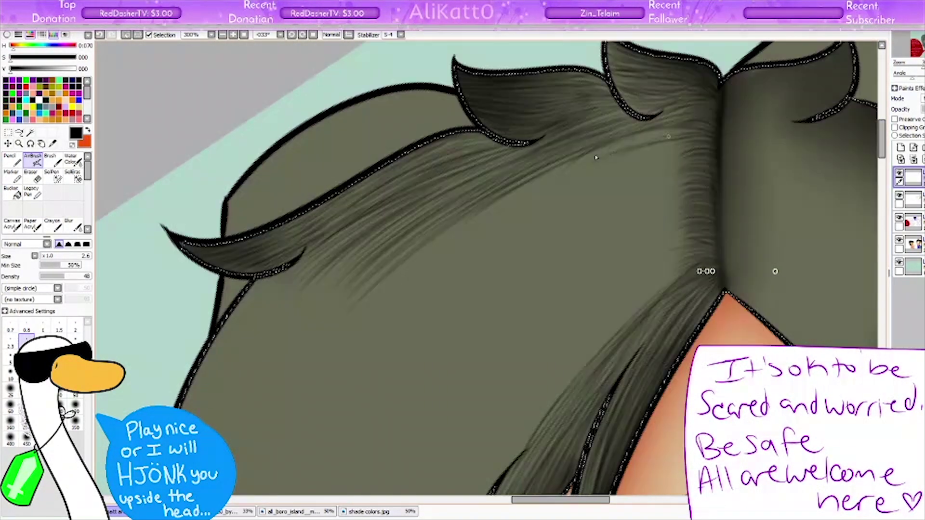
left_click_drag(559, 186, 410, 287)
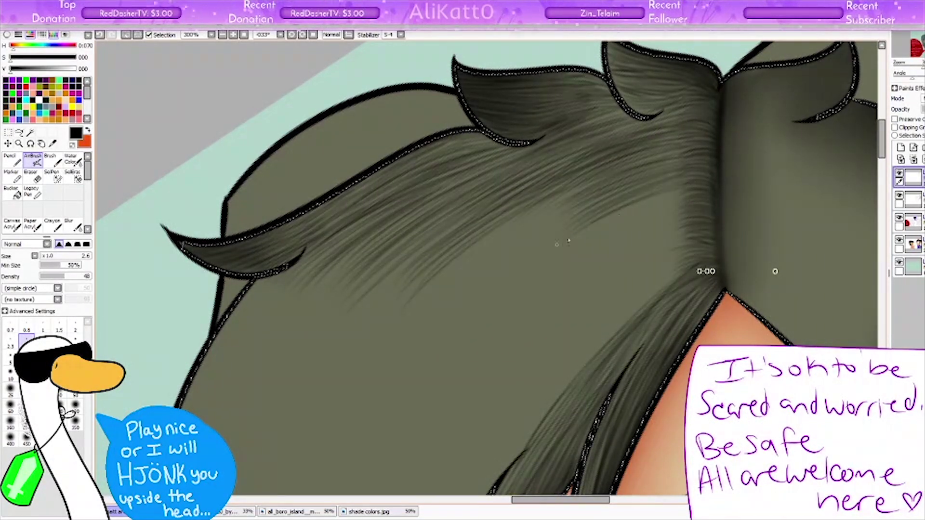
left_click_drag(684, 207, 571, 277)
left_click_drag(689, 229, 562, 320)
left_click_drag(684, 260, 583, 339)
Step: Draw long fine strands from the parting diagonally down through the middle of the second character's fringe
scroll(876, 176, "down", 7)
scroll(875, 176, "down", 1)
left_click_drag(463, 166, 270, 385)
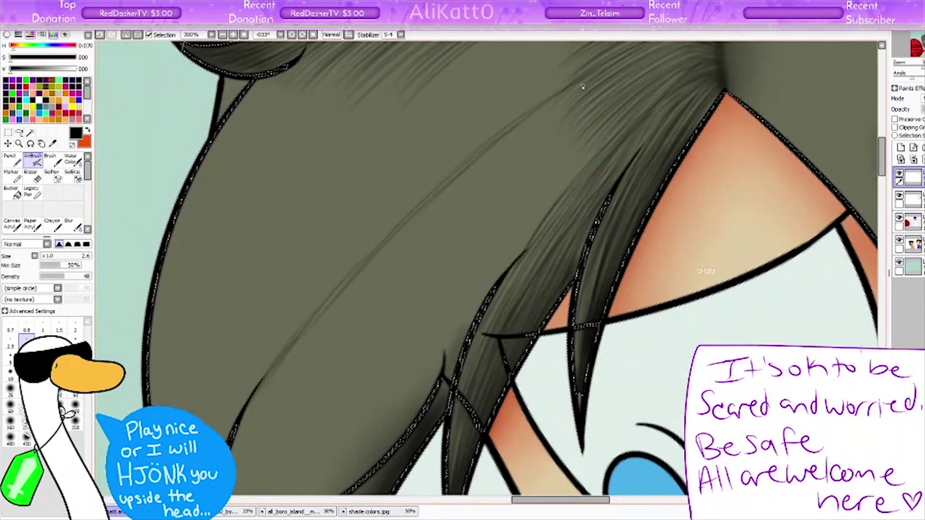
left_click_drag(585, 85, 487, 166)
left_click_drag(559, 130, 499, 212)
left_click_drag(607, 139, 387, 325)
left_click_drag(501, 171, 388, 296)
left_click_drag(563, 164, 405, 318)
left_click_drag(537, 226, 424, 455)
left_click_drag(547, 183, 450, 313)
left_click_drag(489, 243, 424, 441)
mouse_move(523, 289)
left_mouse_down()
mouse_move(446, 460)
mouse_move(299, 345)
left_mouse_up()
Step: Continue the fine strands through the lower fringe, from above the bangs to the curved side-lock line
scroll(876, 181, "down", 2)
scroll(876, 181, "down", 4)
left_click_drag(421, 104, 317, 225)
left_click_drag(436, 123, 299, 246)
left_click_drag(491, 132, 342, 355)
left_click_drag(380, 183, 272, 317)
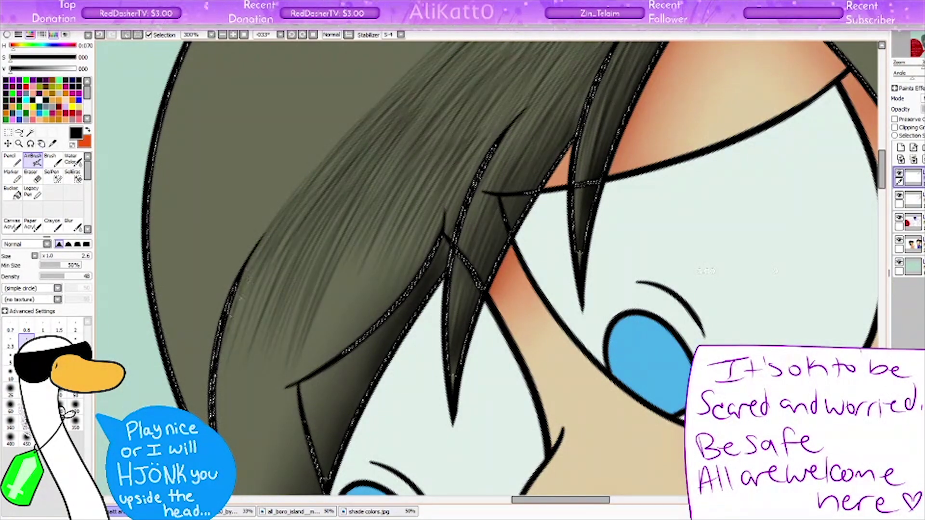
left_click_drag(289, 232, 214, 367)
left_click_drag(390, 217, 318, 368)
left_click_drag(399, 256, 332, 355)
Step: Fill the pointed side lock beside the second character's far eye with fine strands down to its tip
scroll(884, 189, "down", 1)
scroll(884, 189, "down", 3)
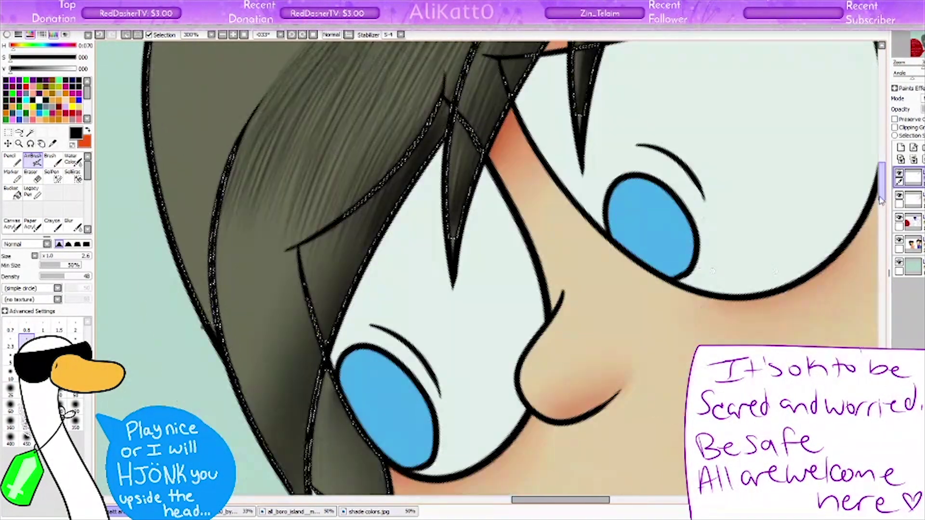
left_click_drag(347, 174, 265, 337)
left_click_drag(284, 169, 232, 327)
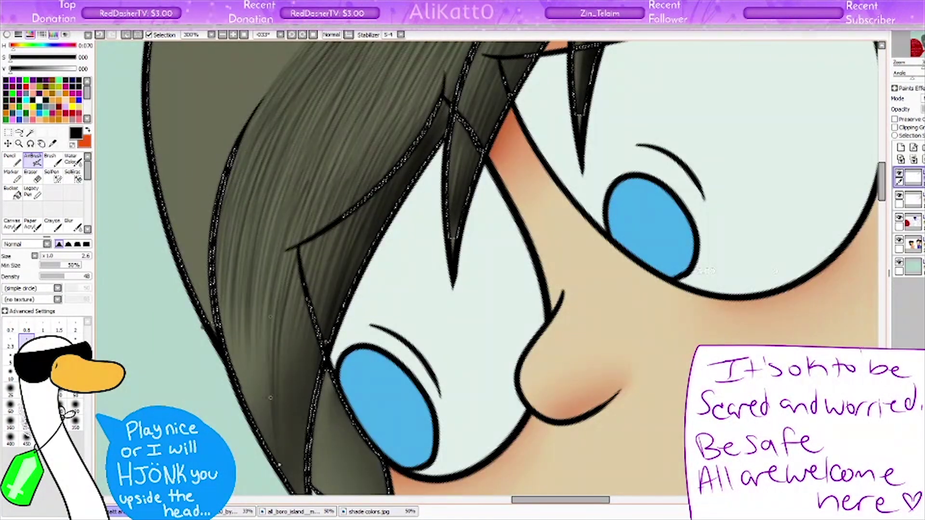
left_click_drag(258, 208, 193, 429)
scroll(280, 384, "down", 4)
left_click_drag(304, 193, 279, 308)
left_click_drag(357, 72, 289, 314)
left_click_drag(280, 72, 183, 275)
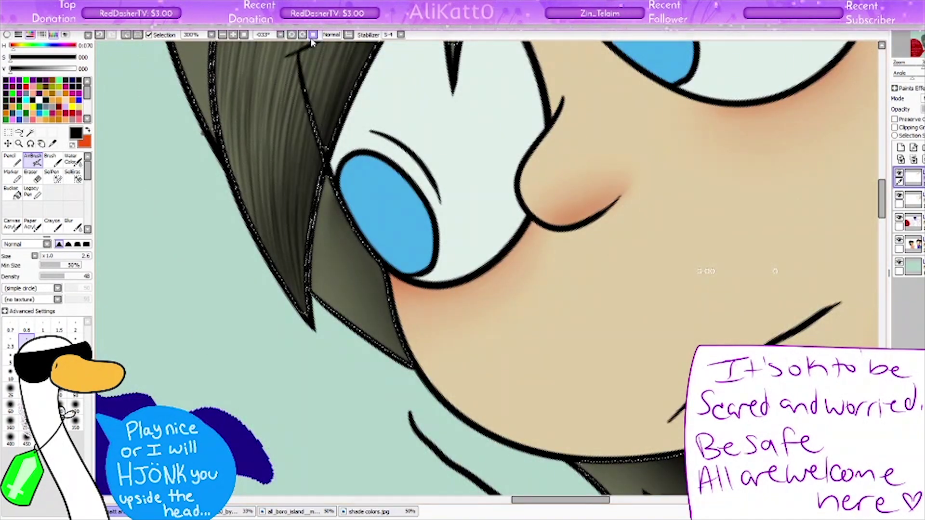
Step: Stroke fine strands along the outer edge of the second character's crown, below the outermost tuft
scroll(216, 395, "up", 10)
left_click_drag(338, 183, 241, 347)
left_click_drag(289, 192, 183, 337)
left_click_drag(347, 183, 202, 410)
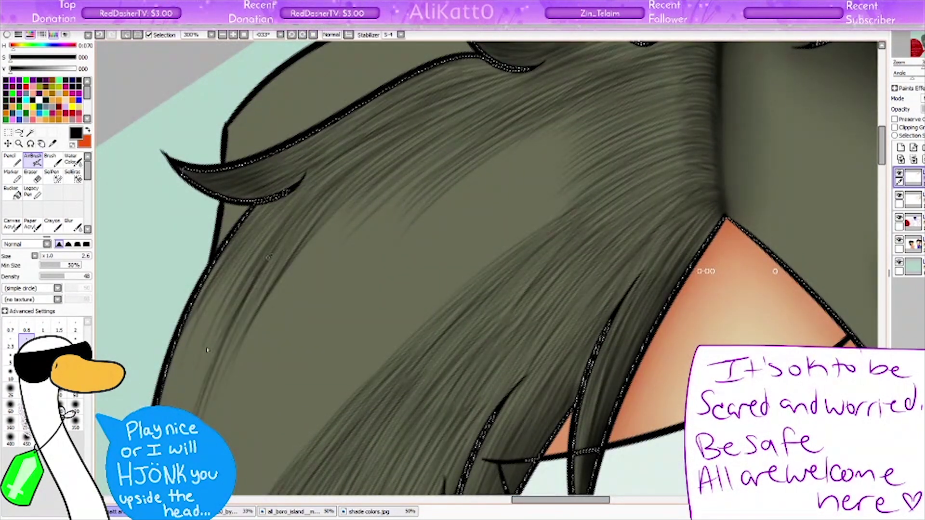
left_click_drag(260, 202, 178, 409)
left_click_drag(289, 192, 192, 337)
left_click_drag(607, 328, 193, 308)
left_click_drag(597, 356, 196, 312)
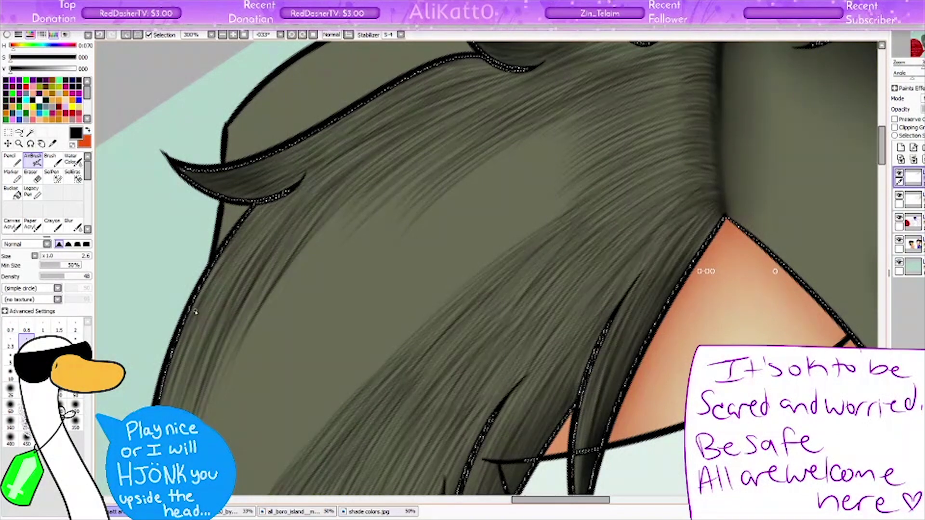
Step: Fill the bare area in the middle of the second character's crown with long fine strands
left_click_drag(560, 110, 433, 222)
mouse_move(583, 130)
left_mouse_down()
mouse_move(419, 255)
mouse_move(410, 289)
left_mouse_up()
left_click_drag(458, 174, 259, 348)
left_click_drag(424, 174, 231, 414)
mouse_move(434, 202)
left_mouse_down()
mouse_move(265, 395)
mouse_move(270, 439)
left_mouse_up()
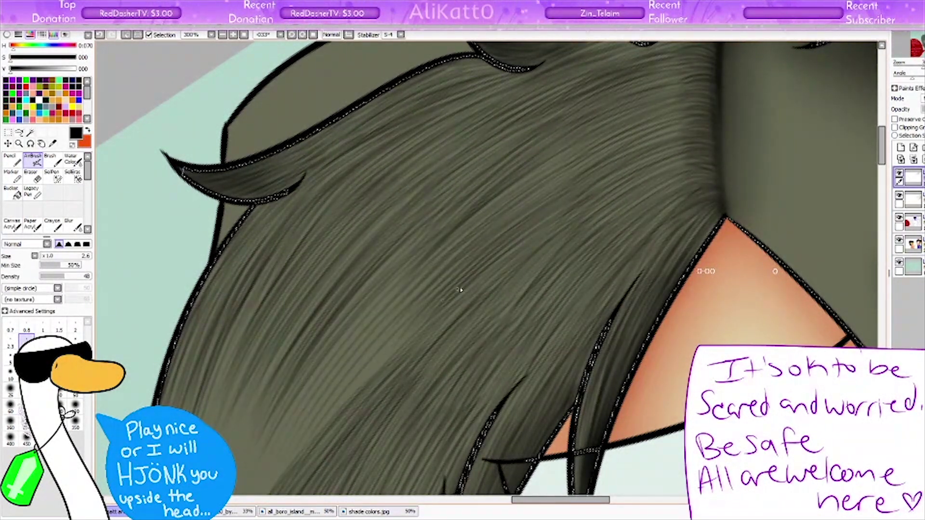
left_click_drag(443, 269, 273, 446)
Step: Add fine strands down the outer edge of the second character's hair to the side-lock line
scroll(272, 446, "down", 5)
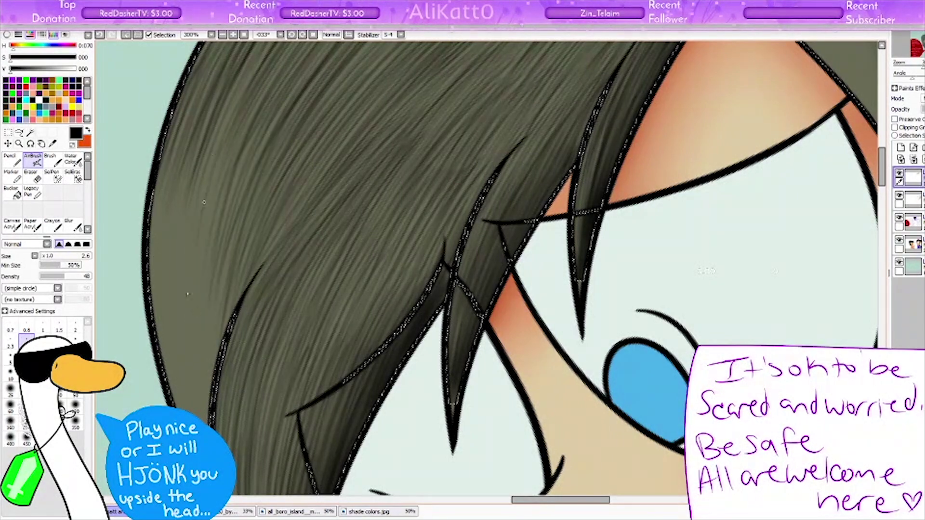
left_click_drag(231, 81, 164, 284)
left_click_drag(192, 145, 219, 400)
left_click_drag(183, 82, 217, 429)
left_click_drag(222, 351, 214, 421)
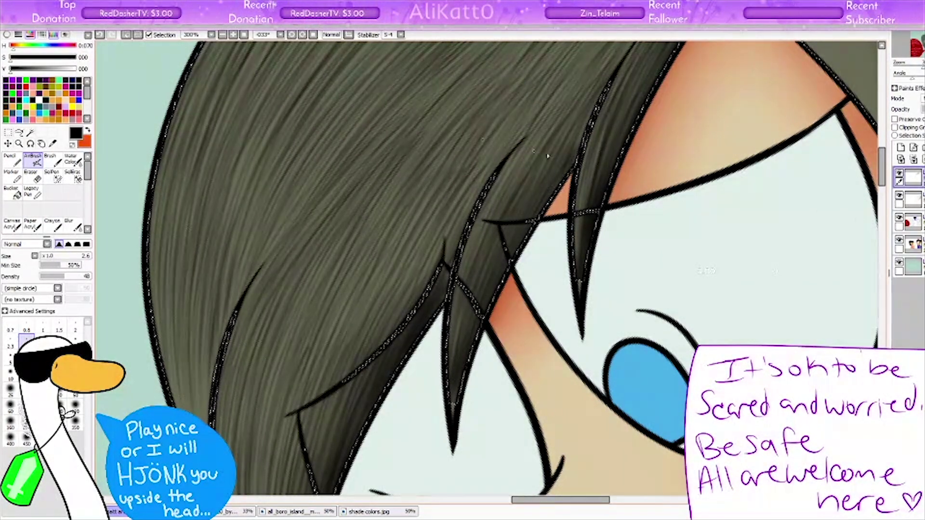
Step: Reset the canvas rotation and stroke fine strands into the small lock beside the cheek and the hair tips below the jaw
scroll(548, 156, "down", 1)
key("Home")
mouse_move(366, 202)
left_mouse_down()
mouse_move(366, 167)
mouse_move(344, 308)
left_mouse_up()
left_click_drag(388, 130, 371, 233)
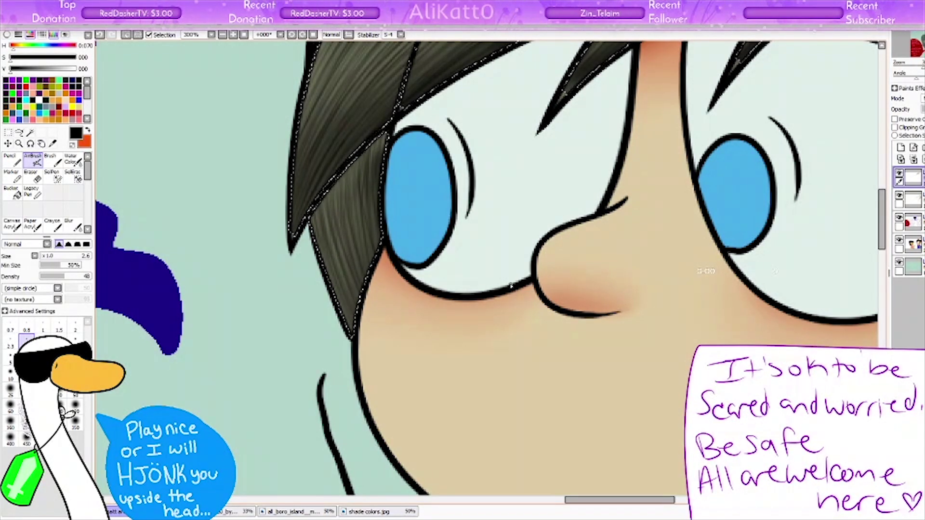
scroll(141, 153, "down", 5)
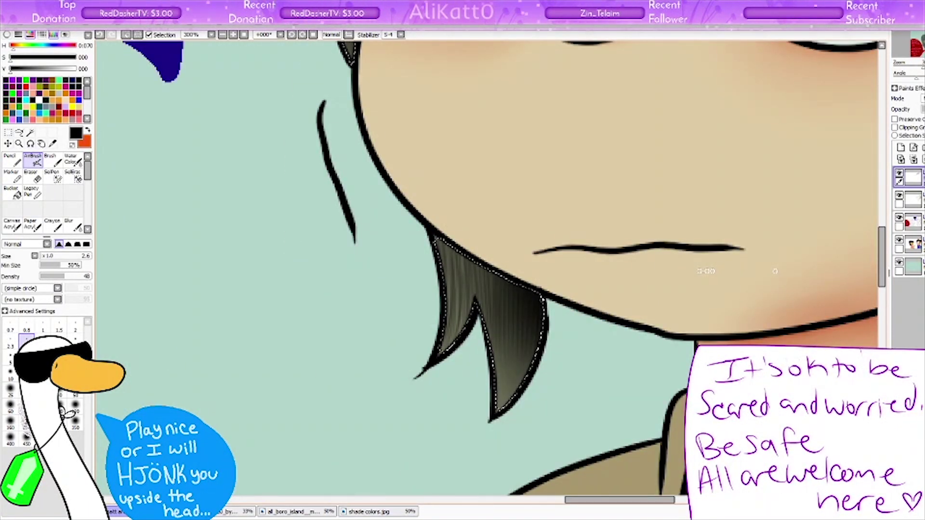
left_click_drag(576, 432, 266, 119)
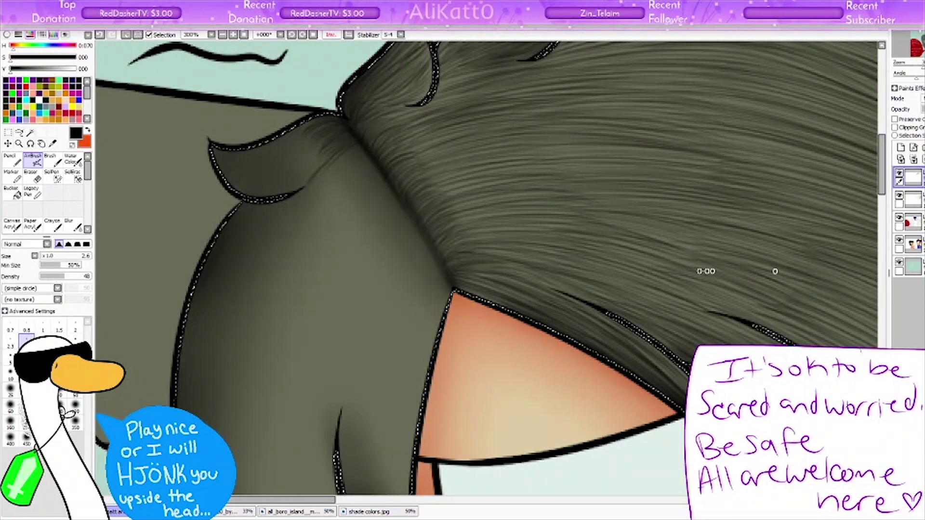
Step: In the mirrored view, draw fine strands through the tuft on the ponytail side of the second character's parting
scroll(487, 269, "down", 3)
scroll(536, 198, "up", 2)
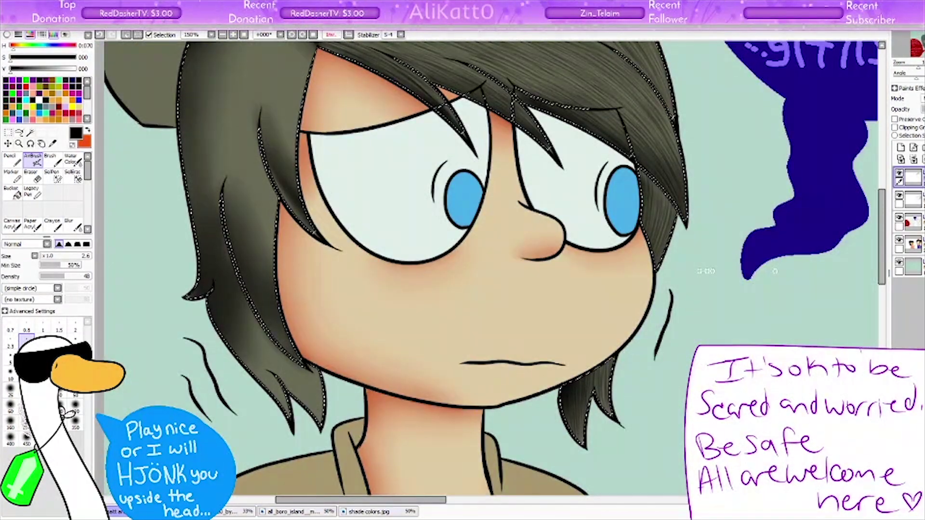
scroll(353, 168, "up", 2)
mouse_move(353, 167)
left_mouse_down()
mouse_move(270, 208)
mouse_move(294, 202)
left_mouse_up()
left_click_drag(348, 184, 272, 215)
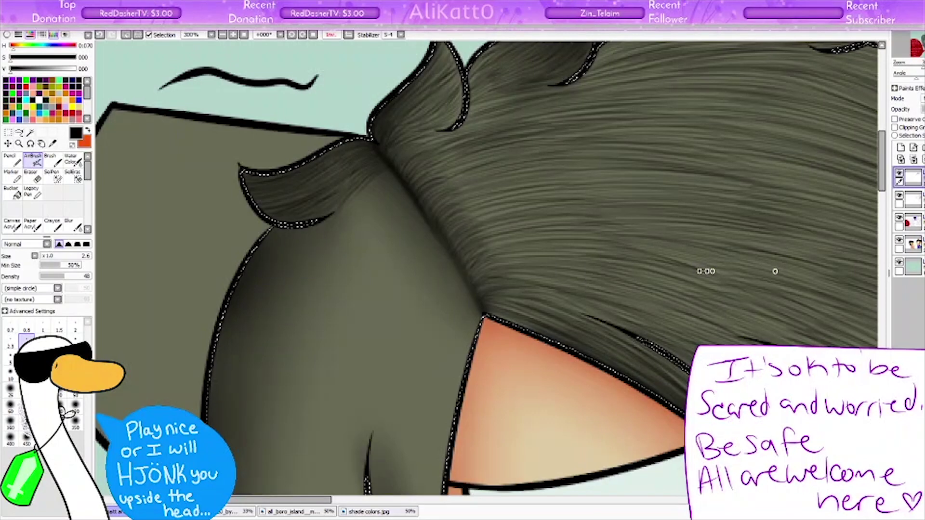
left_click_drag(344, 144, 265, 234)
Step: Fill the front lock framing the second character's forehead and near eye with fine strands from the parting to its tip
scroll(415, 428, "left", 3)
left_click_drag(470, 209, 318, 236)
left_click_drag(537, 334, 486, 243)
scroll(494, 195, "down", 3)
mouse_move(494, 195)
left_mouse_down()
mouse_move(433, 357)
mouse_move(475, 322)
left_mouse_up()
left_click_drag(528, 241, 489, 361)
left_click_drag(489, 241, 441, 355)
mouse_move(482, 289)
left_mouse_down()
mouse_move(431, 424)
mouse_move(463, 434)
left_mouse_up()
left_click_drag(518, 318, 492, 457)
scroll(440, 503, "down", 5)
left_click_drag(467, 265, 436, 368)
left_click_drag(506, 247, 476, 346)
Step: Add fine strands fanning from the ponytail side of the parting and along the hair just below the tuft
left_click_drag(723, 138, 809, 224)
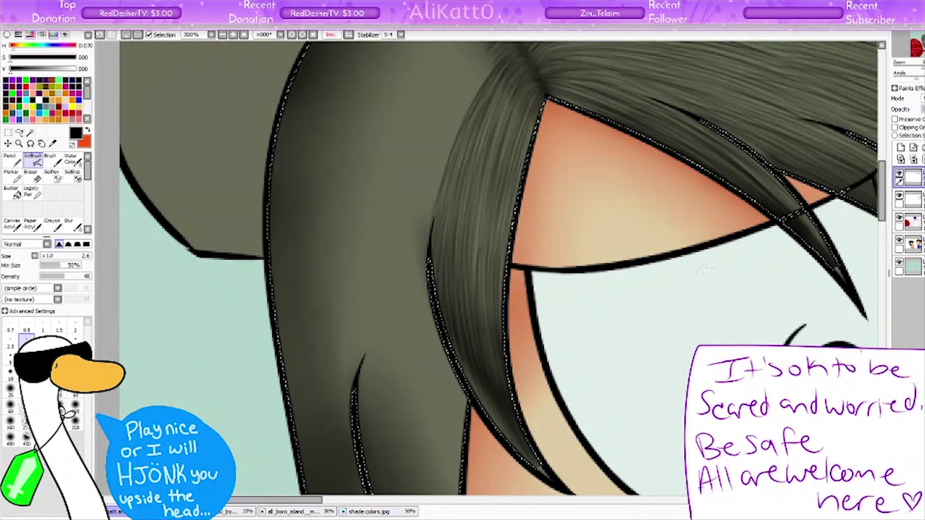
left_click_drag(703, 120, 800, 222)
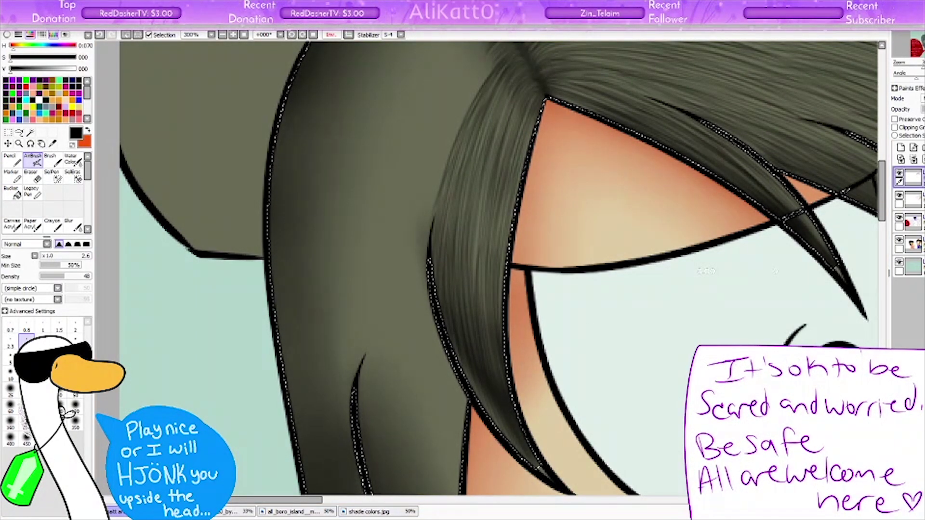
scroll(497, 411, "up", 3)
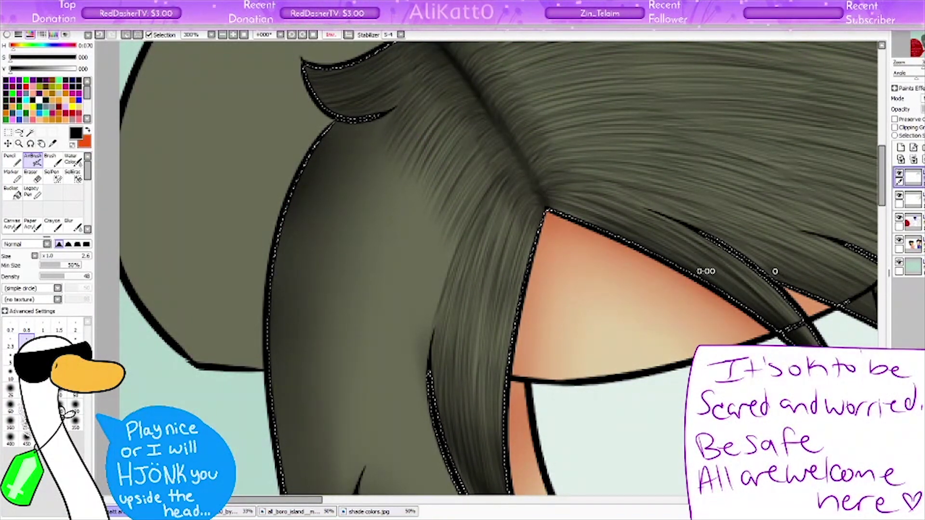
scroll(324, 188, "down", 3)
scroll(366, 163, "up", 3)
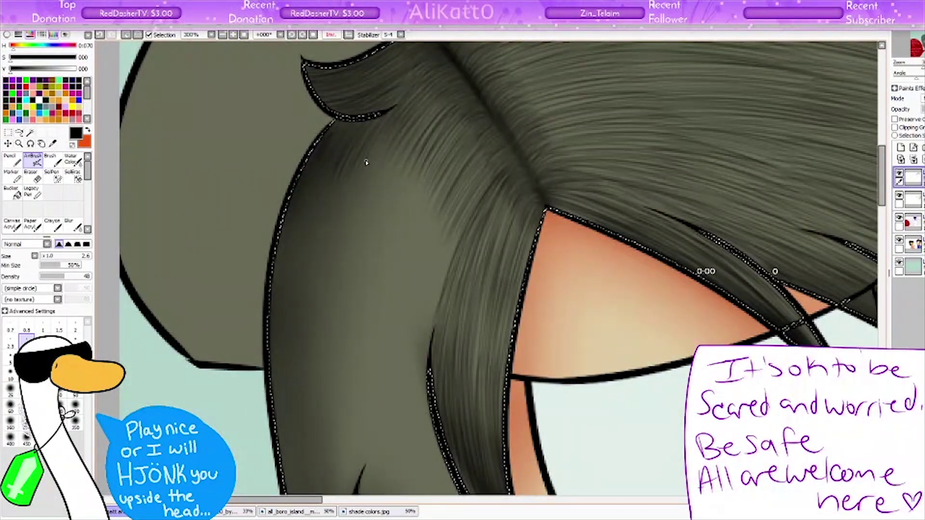
Step: Lower the character colour layer's opacity, reselect the top layer, and extend the strands down the hair beside the ponytail
scroll(486, 270, "down", 5)
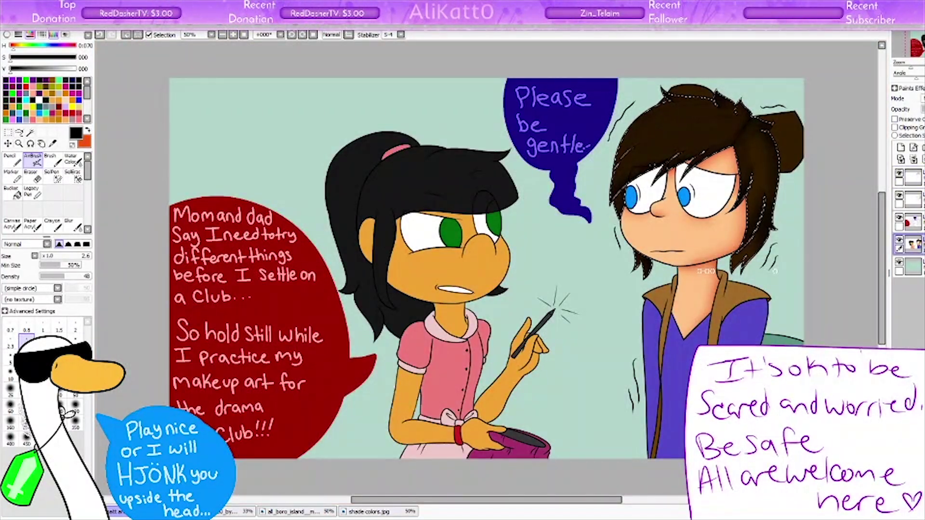
scroll(775, 271, "up", 4)
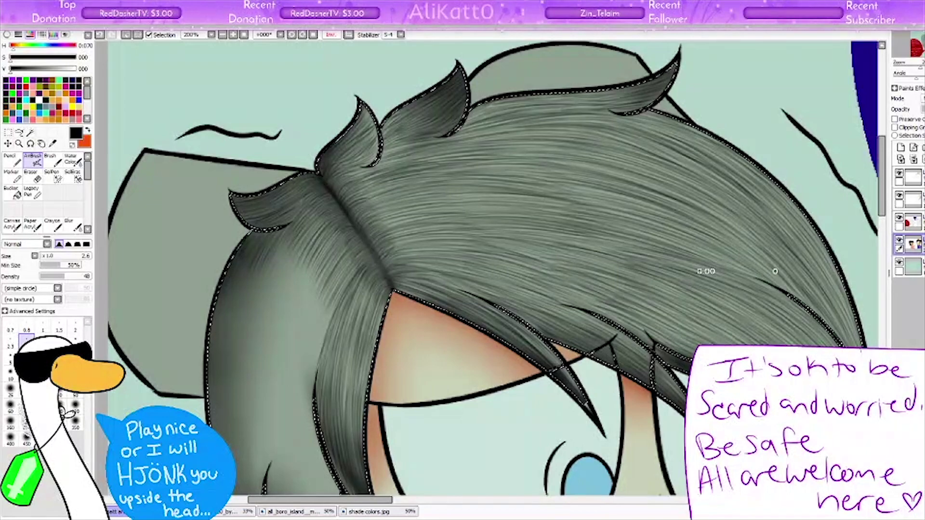
left_click(912, 177)
mouse_move(296, 220)
left_mouse_down()
mouse_move(251, 347)
mouse_move(289, 241)
mouse_move(270, 356)
mouse_move(337, 225)
left_mouse_up()
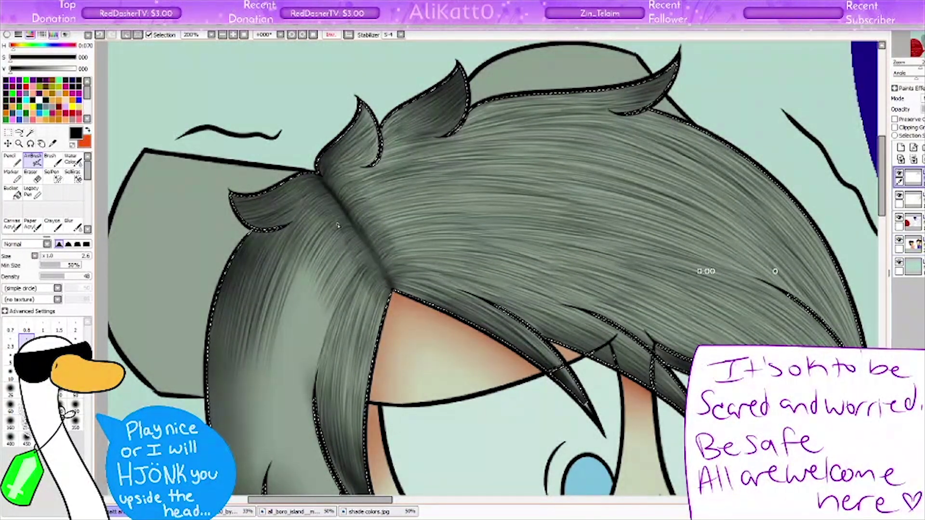
Step: Extend fine strands down the second character's side hair and long face-framing locks to their lower tips in the mirrored view
mouse_move(294, 361)
left_mouse_down()
mouse_move(314, 273)
mouse_move(313, 371)
mouse_move(337, 289)
mouse_move(448, 137)
left_mouse_up()
mouse_move(405, 482)
left_mouse_down()
mouse_move(391, 251)
mouse_move(395, 458)
mouse_move(390, 366)
mouse_move(395, 433)
mouse_move(408, 422)
mouse_move(386, 366)
mouse_move(400, 482)
mouse_move(409, 357)
mouse_move(496, 377)
left_mouse_up()
scroll(550, 269, "down", 3)
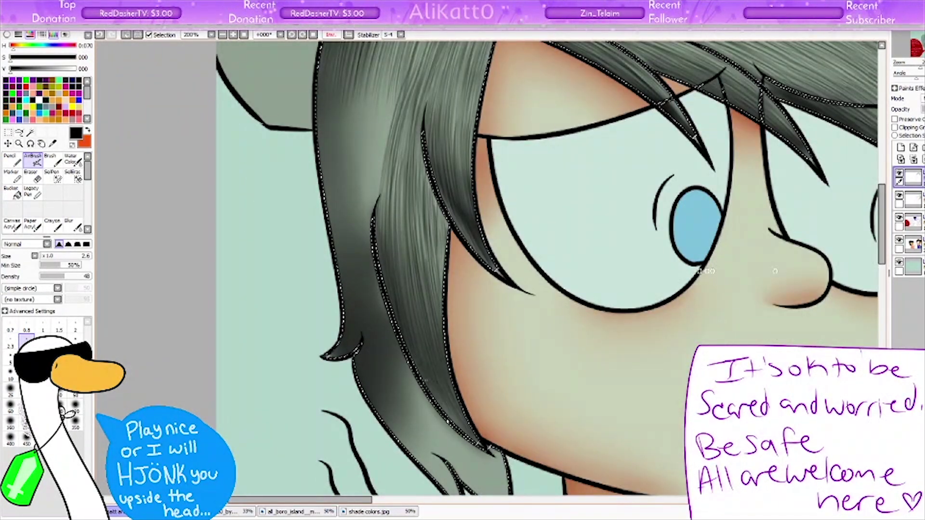
mouse_move(370, 202)
left_mouse_down()
mouse_move(366, 97)
mouse_move(373, 251)
mouse_move(356, 222)
left_mouse_up()
mouse_move(424, 328)
left_mouse_down()
mouse_move(400, 404)
mouse_move(405, 482)
left_mouse_up()
mouse_move(360, 452)
left_mouse_down()
mouse_move(453, 477)
mouse_move(415, 376)
mouse_move(479, 477)
left_mouse_up()
scroll(478, 477, "down", 3)
mouse_move(424, 202)
left_mouse_down()
mouse_move(385, 289)
mouse_move(434, 145)
mouse_move(443, 72)
left_mouse_up()
Step: Unmirror the view, select the second character's ponytail and the hair section behind the crown, and add blurred soft black shading
left_click(349, 35)
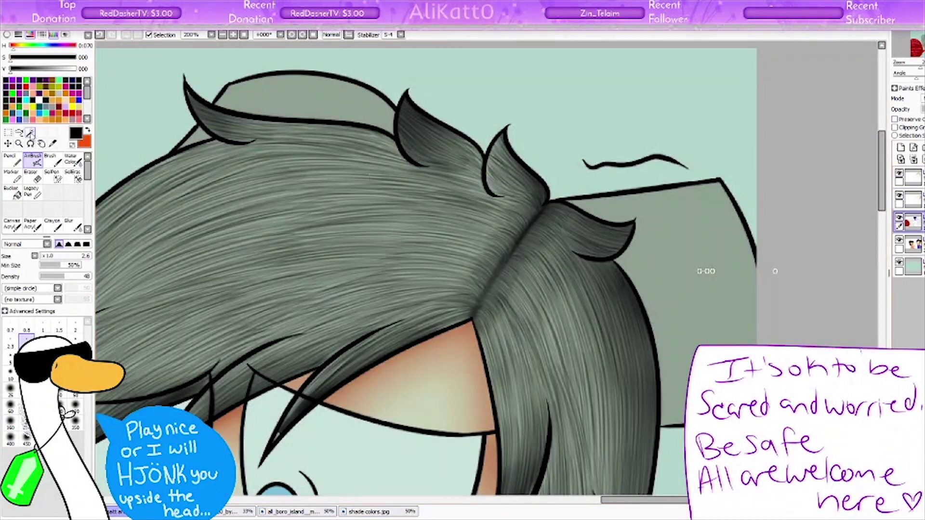
left_click(912, 198)
mouse_move(665, 270)
left_mouse_down()
mouse_move(684, 386)
mouse_move(675, 415)
left_mouse_up()
left_click(73, 224)
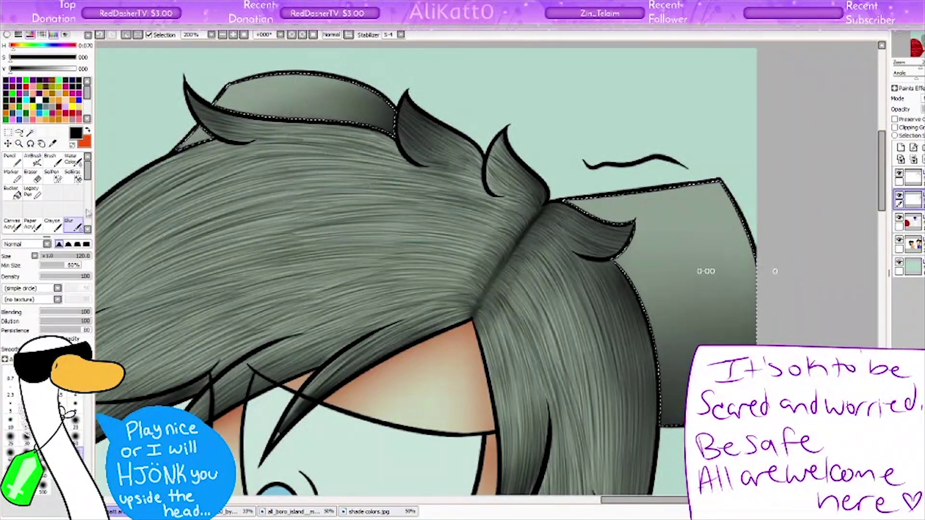
Step: Fill the second character's ponytail and the hair section behind the crown with fine size 3 airbrush strands
left_click(32, 159)
key("ctrl+minus")
left_click_drag(670, 212, 481, 256)
key("Delete")
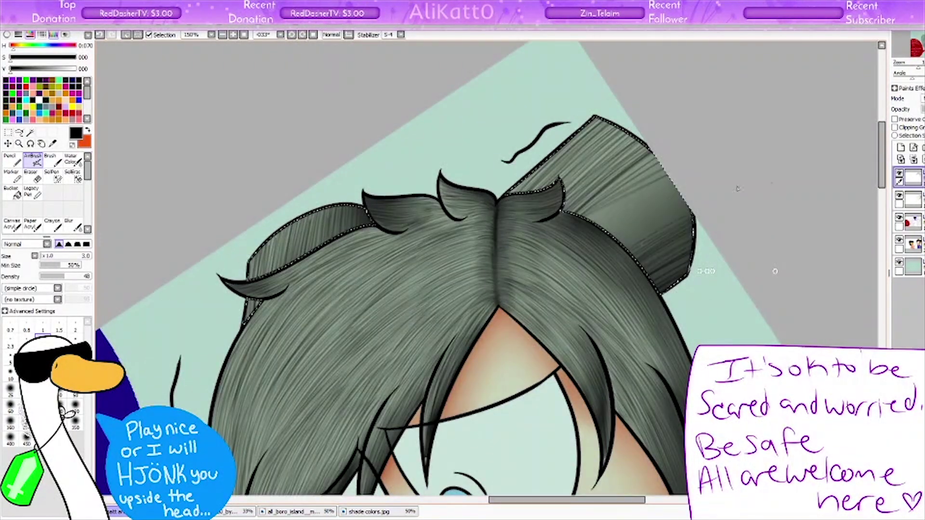
key("Delete")
key("ctrl+z")
Step: Select the whites of the second character's eyes and airbrush blended grey-blue shadows along their edges
key("ctrl+plus")
scroll(380, 273, "down", 3)
key("w")
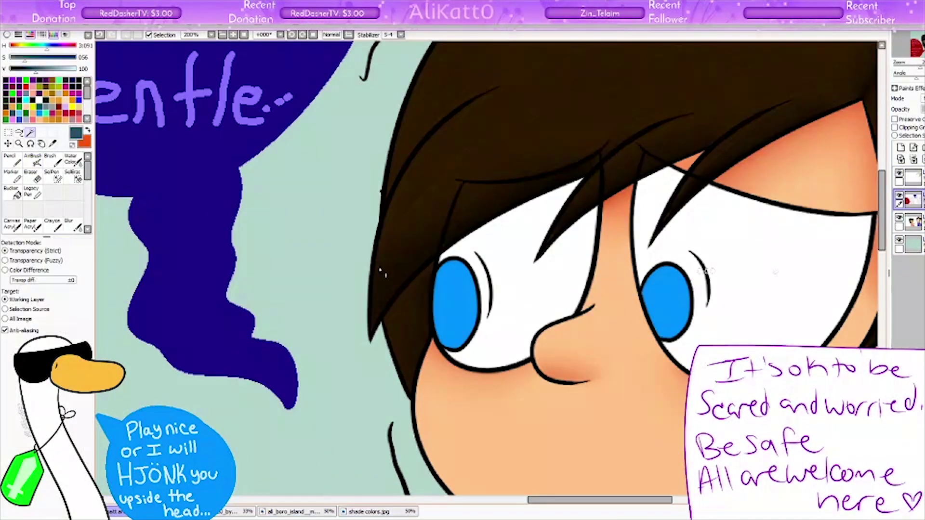
left_click(491, 251)
left_click(771, 289)
key("v")
scroll(603, 241, "right", 2)
mouse_move(424, 226)
left_mouse_down()
mouse_move(544, 207)
mouse_move(458, 368)
mouse_move(610, 157)
mouse_move(784, 221)
mouse_move(795, 313)
left_mouse_up()
key("b")
mouse_move(410, 203)
left_mouse_down()
mouse_move(530, 217)
mouse_move(504, 326)
mouse_move(463, 354)
mouse_move(530, 202)
mouse_move(665, 193)
mouse_move(800, 265)
left_mouse_up()
key("v")
mouse_move(566, 216)
left_mouse_down()
mouse_move(482, 203)
mouse_move(433, 231)
mouse_move(626, 203)
mouse_move(700, 203)
mouse_move(795, 241)
mouse_move(800, 328)
left_mouse_up()
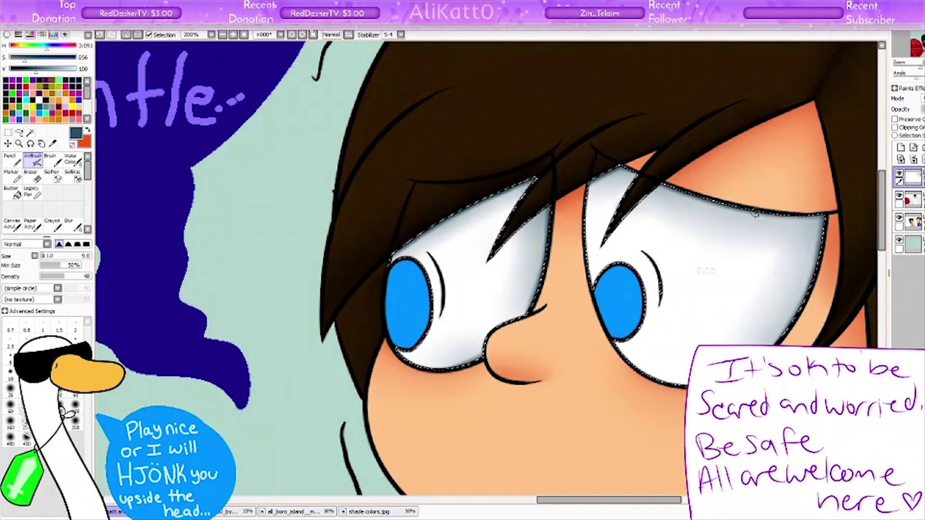
Step: Select both of the second character's irises and shade their edges with blended darker blues
key("ctrl+d")
key("w")
left_click(619, 301)
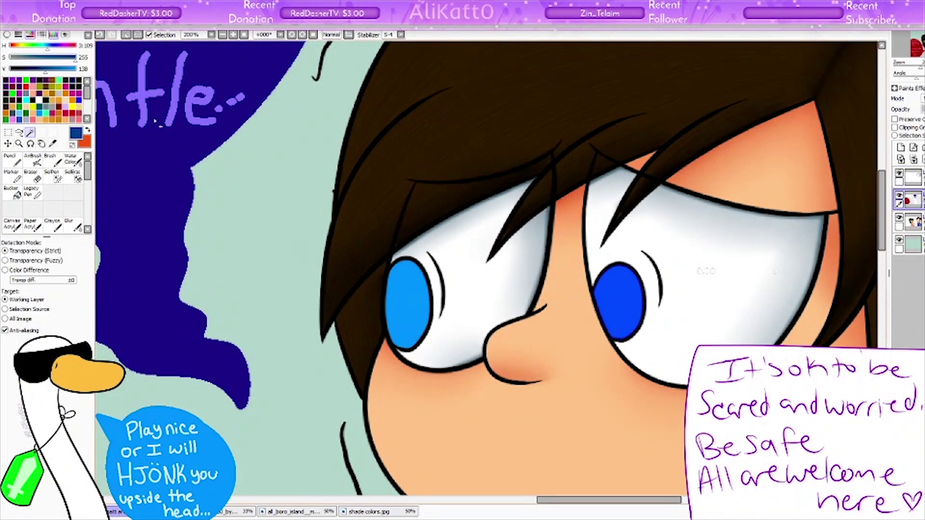
left_click(395, 272, "shift")
key("b")
mouse_move(405, 289)
left_mouse_down()
mouse_move(414, 328)
mouse_move(612, 289)
mouse_move(620, 321)
left_mouse_up()
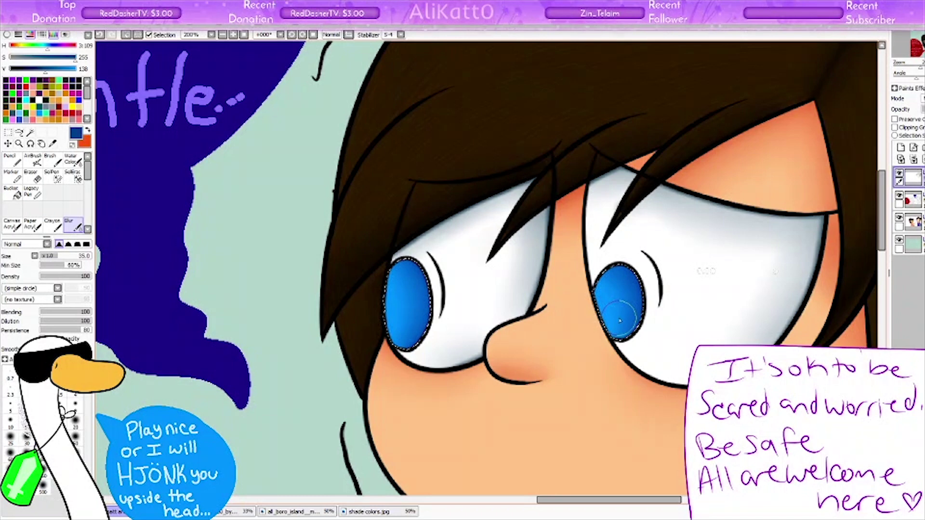
left_click(34, 160)
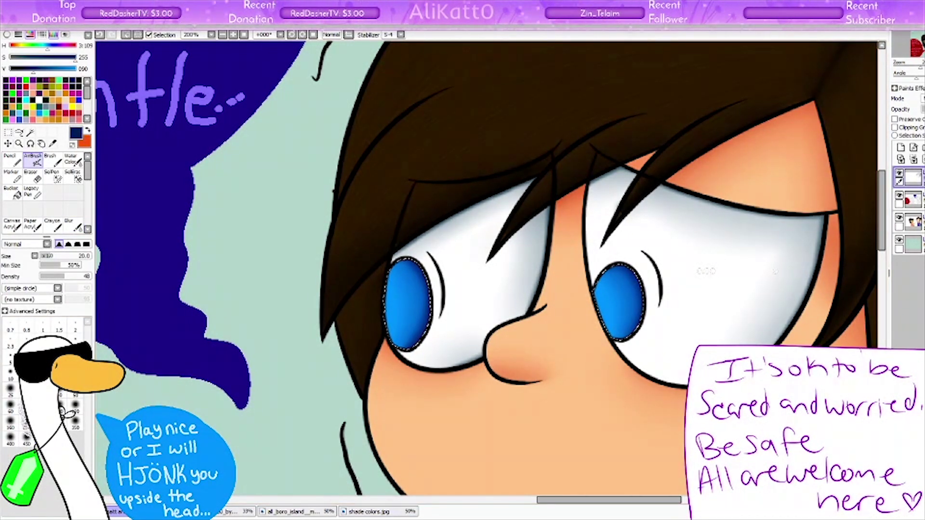
key("b")
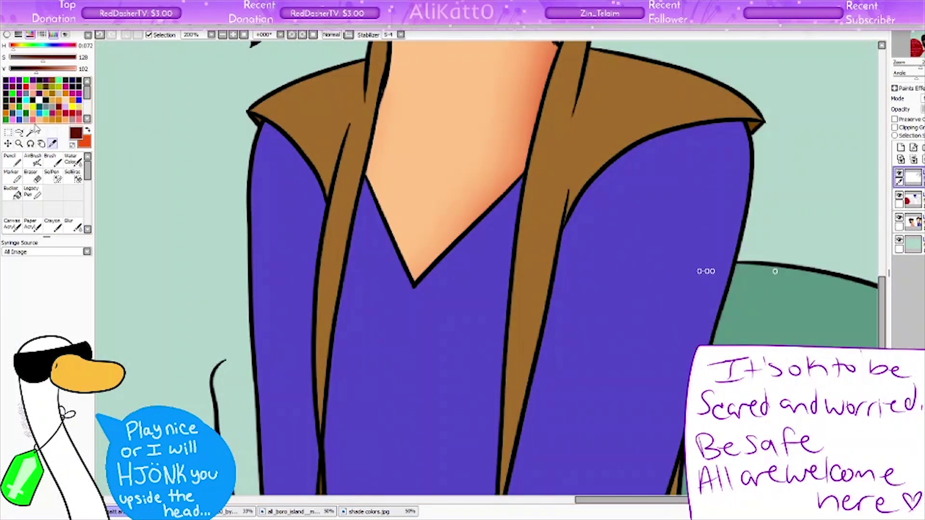
Step: Shade the brown collar and lapel nearest the green background shape with dark reddish brown and blur the shadows
left_click_drag(587, 48, 568, 198)
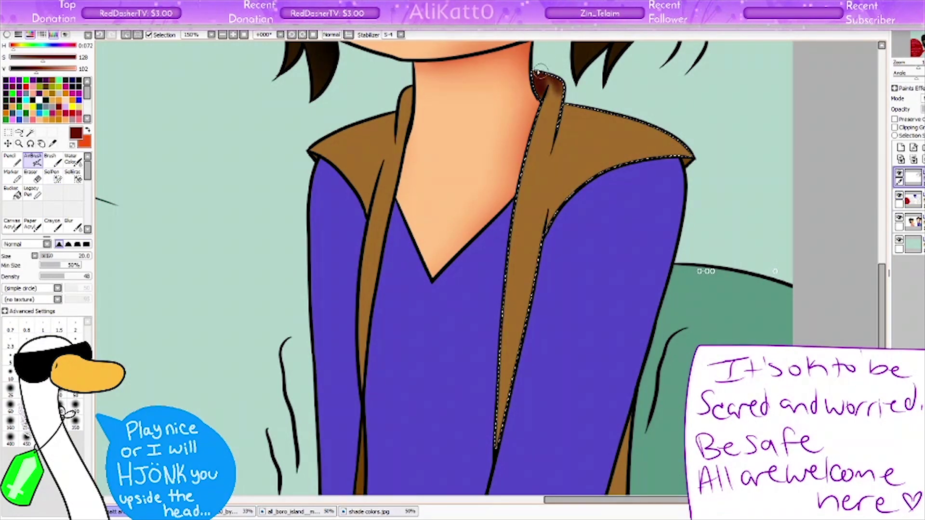
key("bracketright")
key("bracketright")
mouse_move(534, 74)
left_mouse_down()
mouse_move(559, 121)
mouse_move(626, 116)
mouse_move(692, 159)
left_mouse_up()
left_click_drag(531, 260, 512, 475)
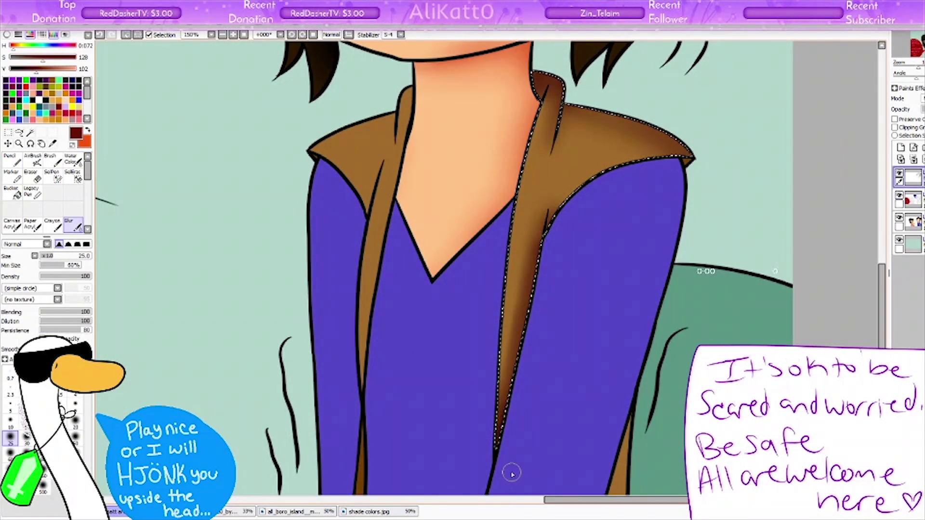
left_click_drag(512, 368, 529, 297)
Step: Select the opposite collar and lapel with the lower coat piece, and shade them with blended dark reddish brown
key("w")
left_click(632, 420)
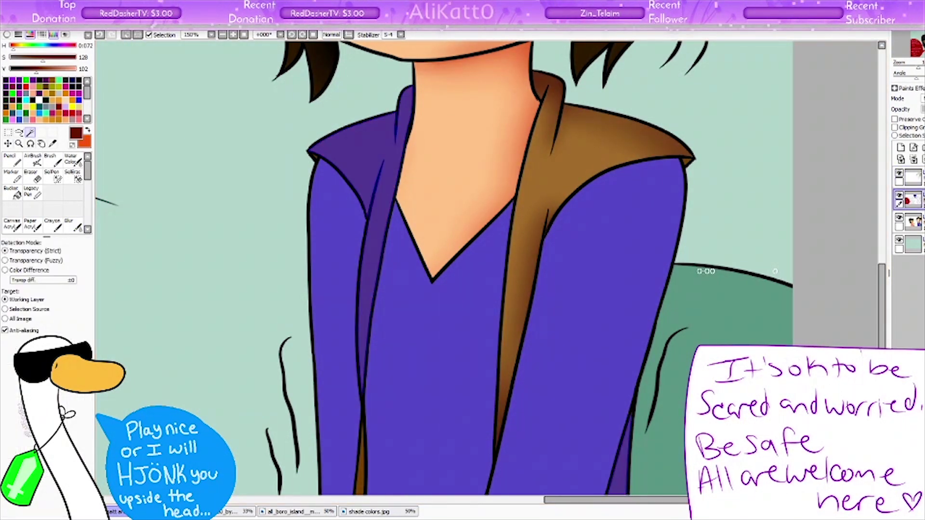
left_click(71, 224)
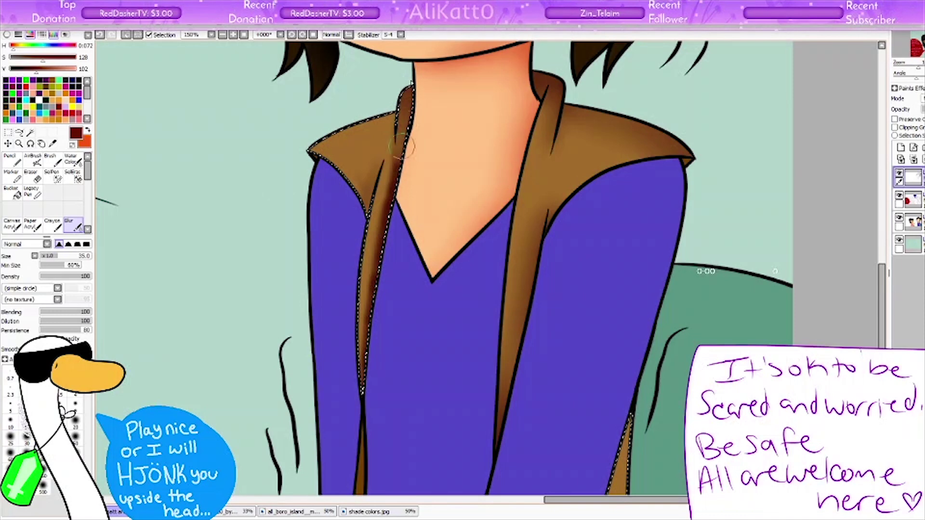
scroll(644, 124, "down", 5)
key("a")
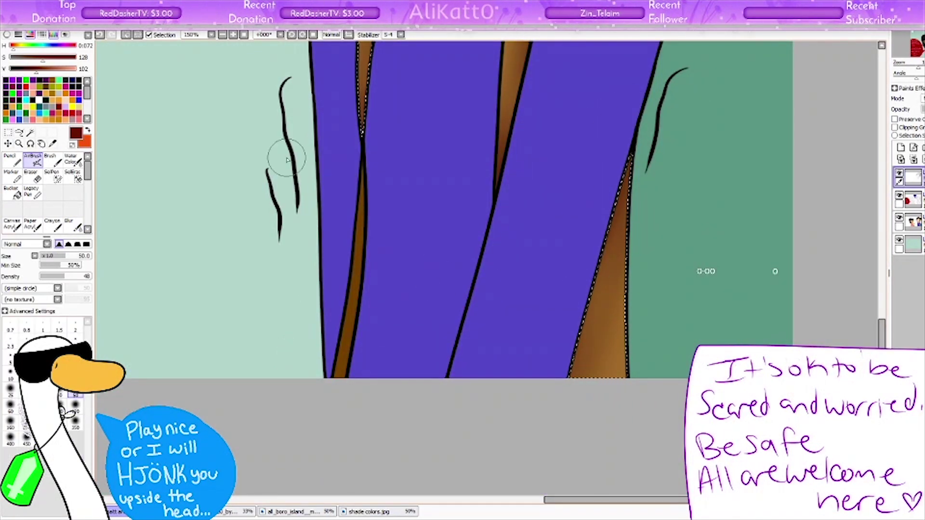
Step: Airbrush dark blue shadows under the collar and along the outer edge of the sleeve nearest the green shape, and blur them
scroll(435, 283, "up", 5)
key("minus")
mouse_move(612, 111)
left_mouse_down()
mouse_move(535, 364)
mouse_move(573, 314)
mouse_move(592, 156)
left_mouse_up()
key("b")
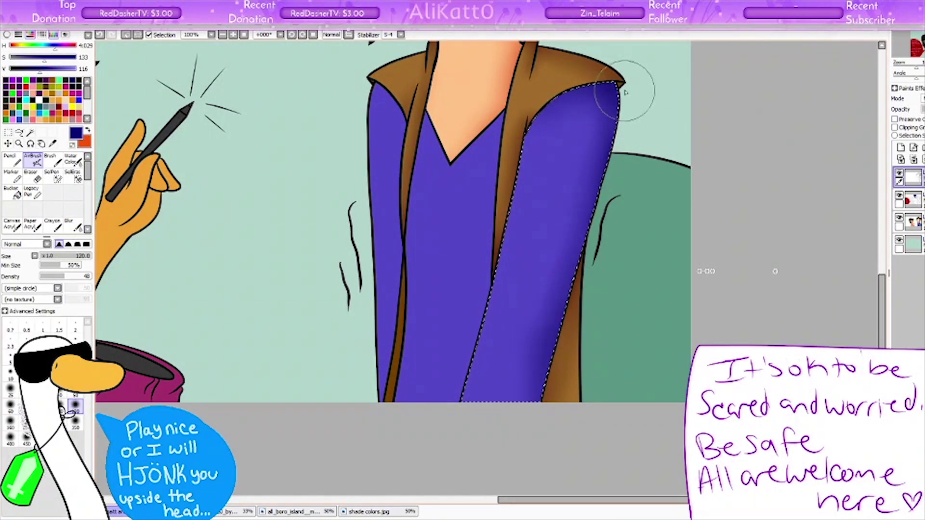
left_click_drag(620, 82, 568, 270)
key("bracketright")
key("bracketright")
key("bracketright")
key("bracketright")
key("bracketright")
left_click(34, 159)
mouse_move(616, 87)
left_mouse_down()
mouse_move(599, 211)
mouse_move(561, 337)
left_mouse_up()
key("b")
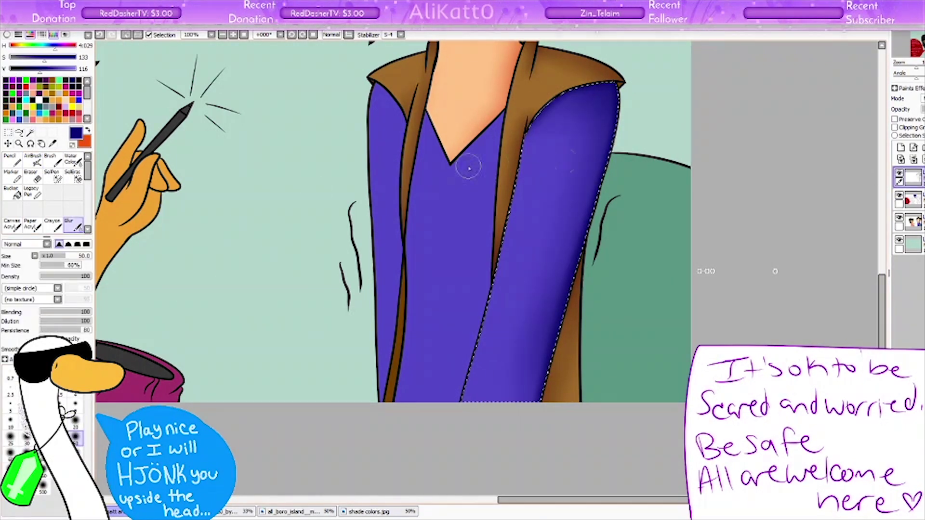
Step: Select the central purple shirt panel and shade its edges beside both lapels with blended dark blue
left_click(458, 216)
left_click(33, 159)
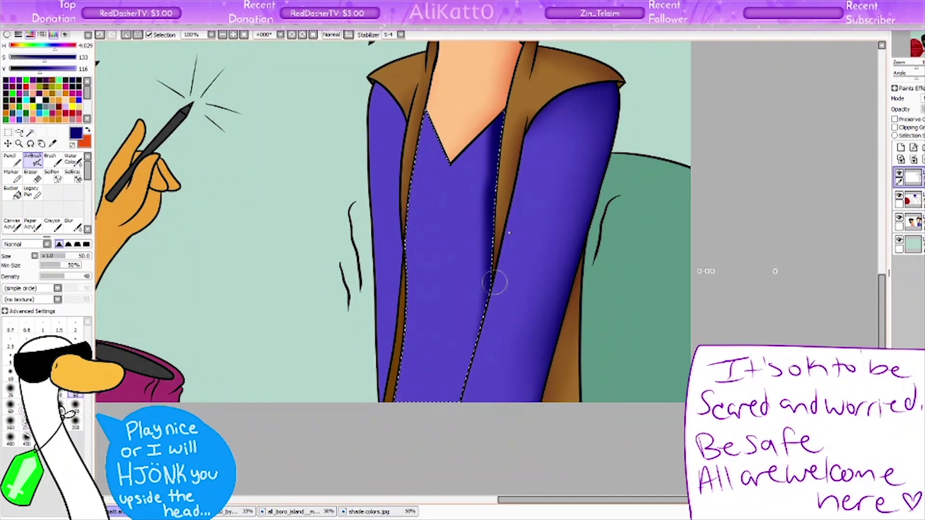
key("b")
left_click_drag(408, 203, 418, 285)
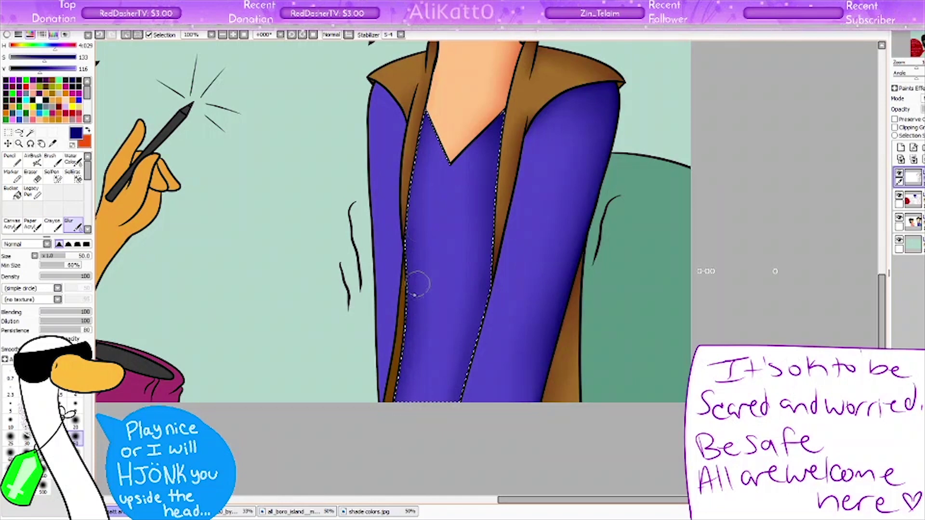
key("a")
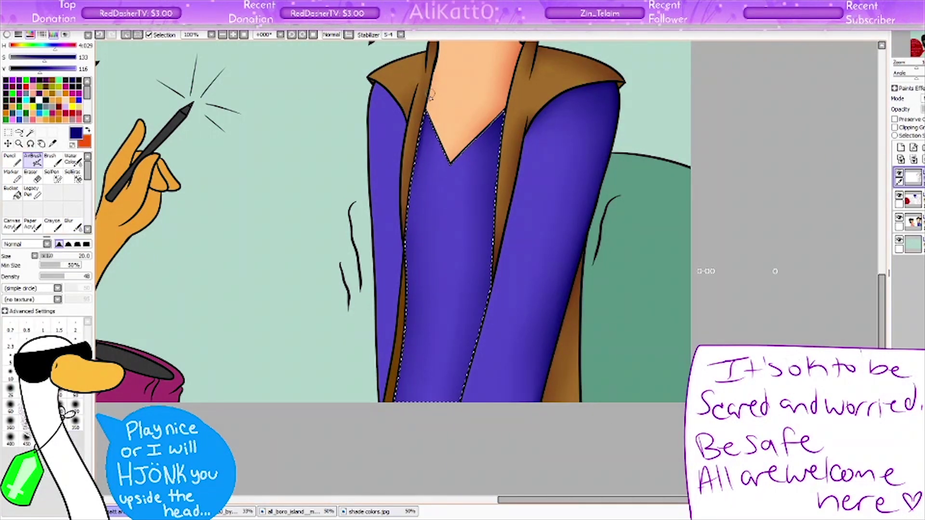
key("b")
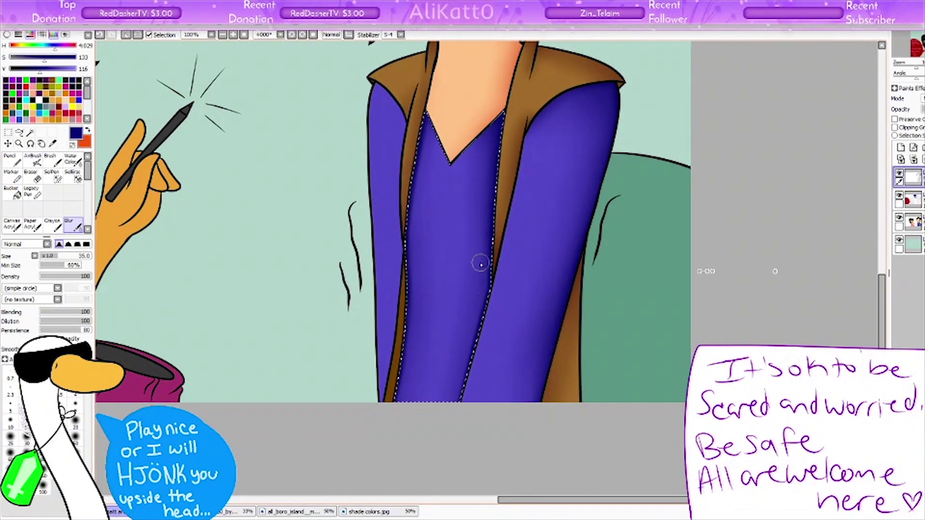
Step: Select the sleeve nearest the pen-holding hand and shade it below the collar and along its edges with blended dark blue
key("w")
left_click(385, 289)
key("a")
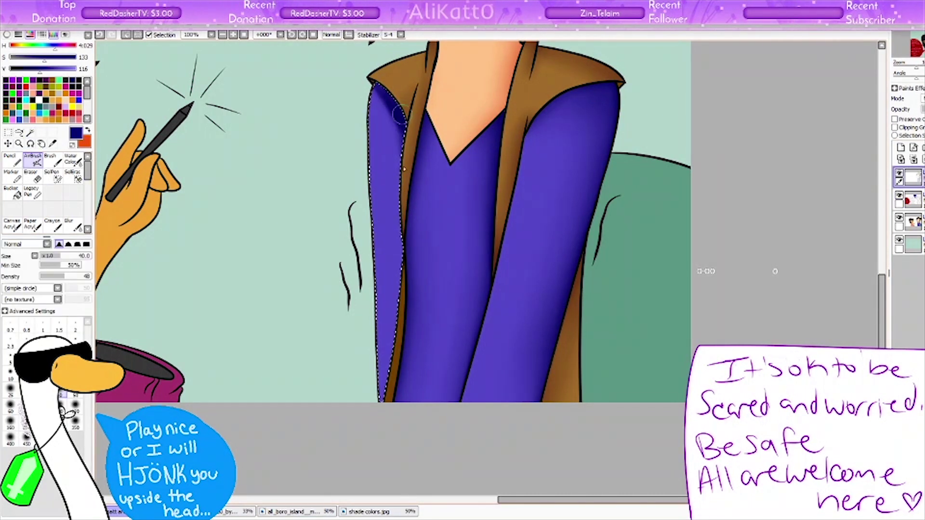
key("bracketright")
key("bracketright")
key("bracketright")
key("bracketright")
key("bracketright")
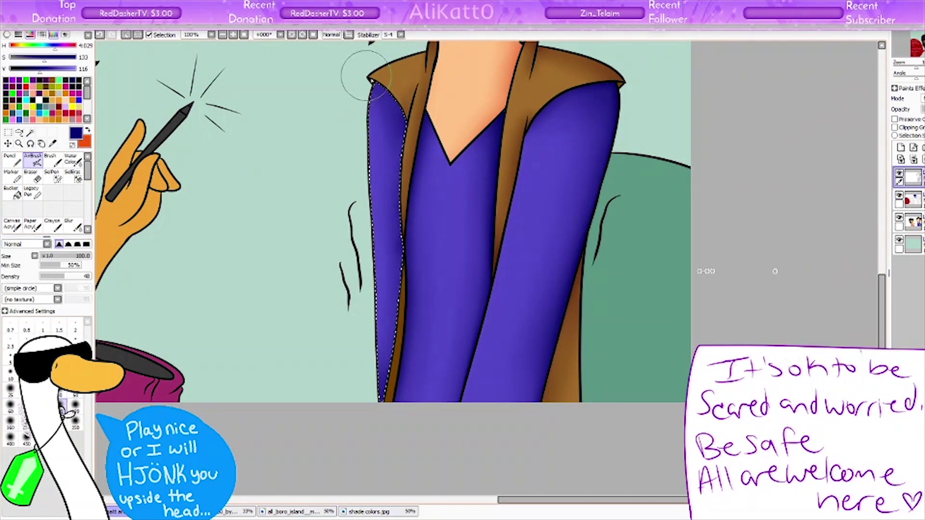
key("bracketleft")
key("bracketleft")
key("bracketleft")
key("bracketleft")
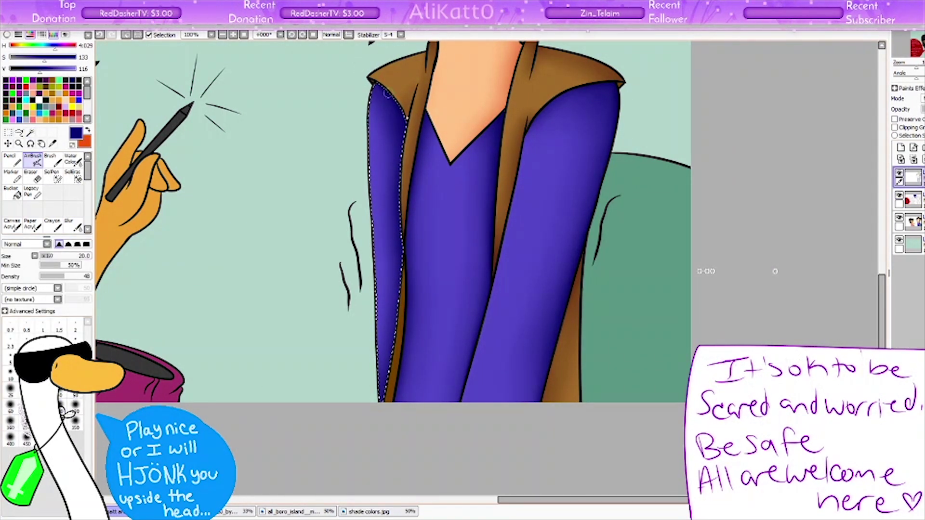
key("b")
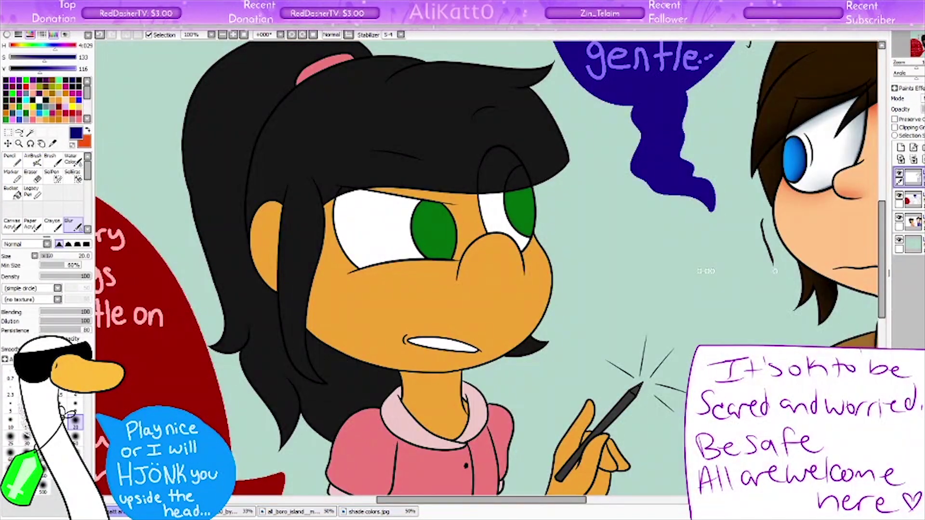
Step: Select the black-haired character's eye whites and teeth, and airbrush soft grey-blue shadows along their edges
scroll(491, 260, "up", 2)
key("w")
left_click(372, 222)
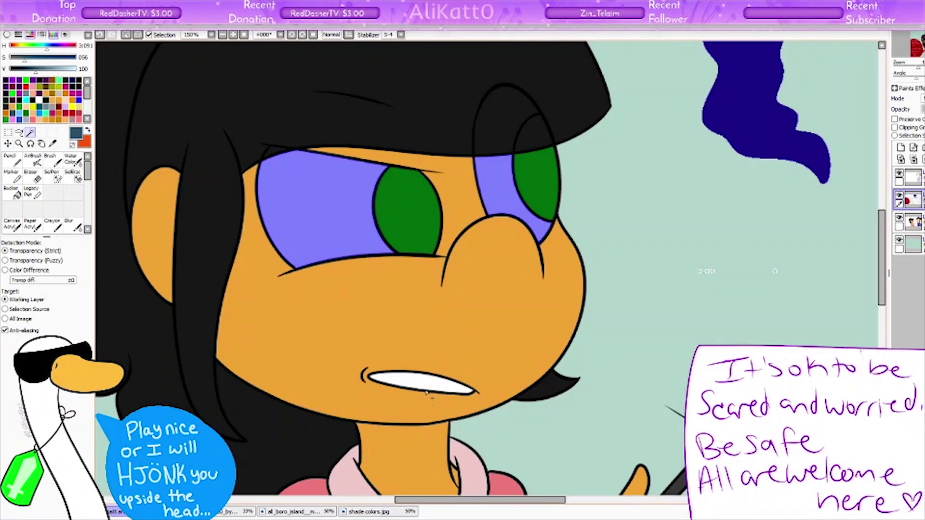
scroll(421, 389, "up", 1)
key("v")
mouse_move(344, 118)
left_mouse_down()
mouse_move(460, 112)
mouse_move(386, 231)
left_mouse_up()
left_click_drag(625, 101, 650, 181)
mouse_move(496, 398)
left_mouse_down()
mouse_move(564, 402)
mouse_move(503, 412)
left_mouse_up()
key("r")
key("bracketright")
mouse_move(463, 113)
left_mouse_down()
mouse_move(355, 99)
mouse_move(395, 232)
left_mouse_up()
mouse_move(641, 111)
left_mouse_down()
mouse_move(674, 183)
mouse_move(703, 119)
left_mouse_up()
Step: Deepen and blur the eye-white and teeth edge shadows with a size 9 airbrush, and shade the irises dark green
key("v")
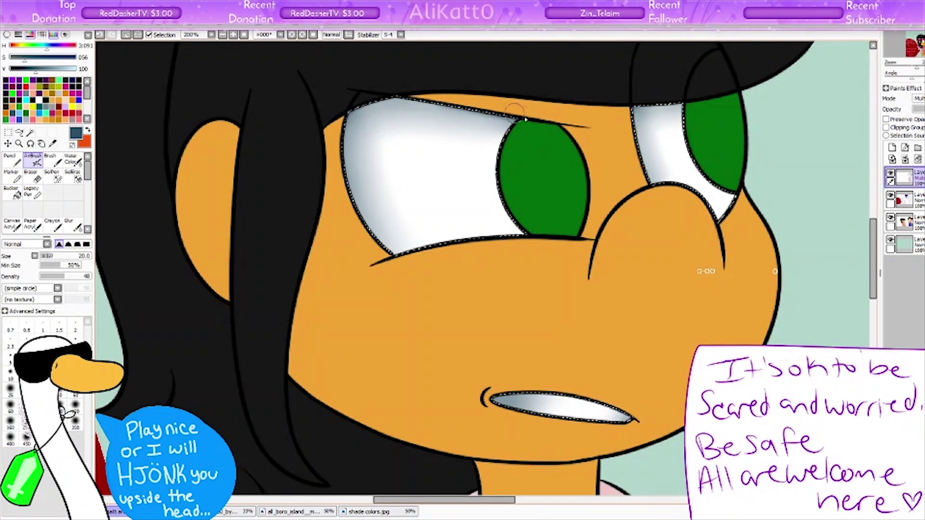
key("bracketleft")
key("bracketleft")
key("bracketleft")
key("bracketleft")
key("bracketleft")
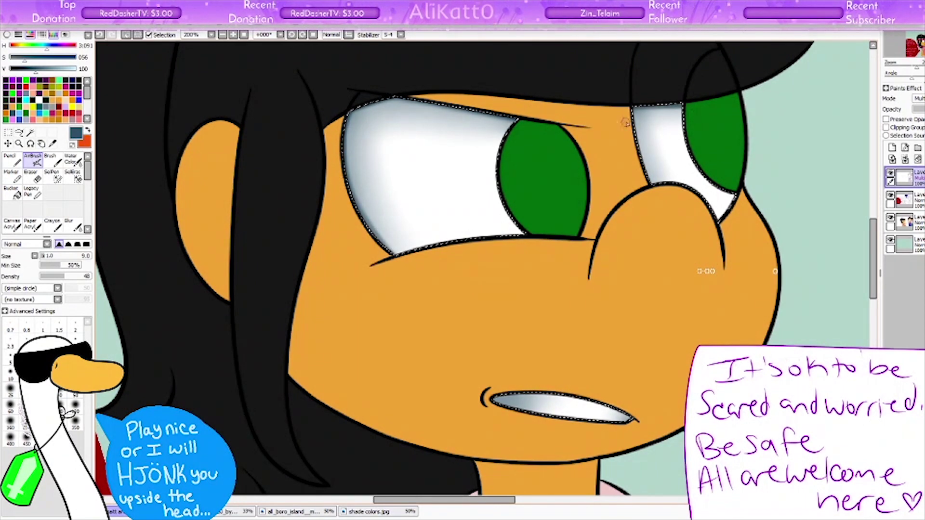
key("b")
left_click_drag(352, 124, 357, 151)
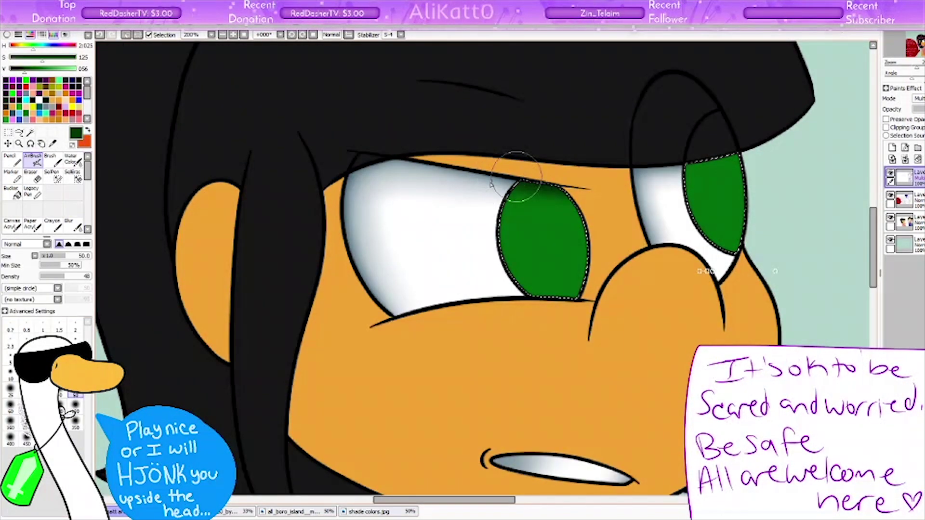
mouse_move(721, 152)
left_mouse_down()
mouse_move(709, 231)
mouse_move(573, 270)
mouse_move(699, 192)
left_mouse_up()
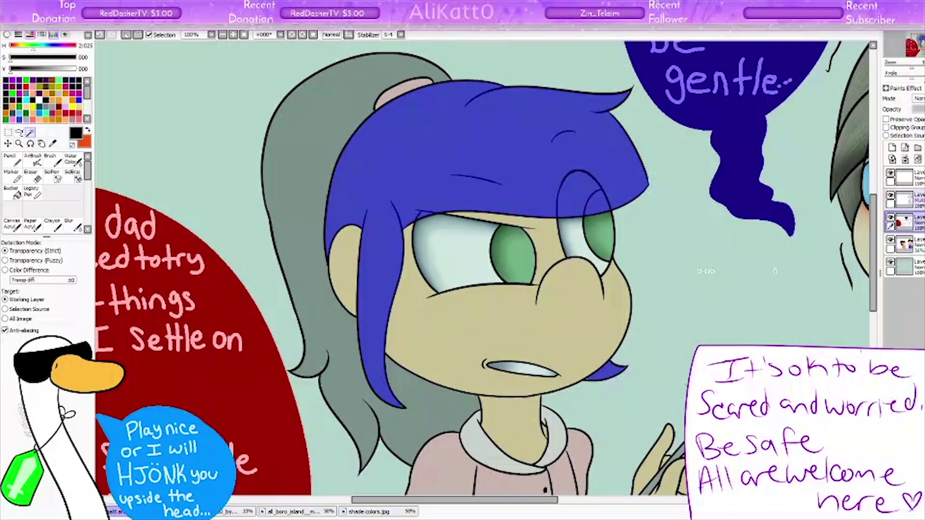
Step: Select the black-haired character's main hair and airbrush soft black shadows along the crown, side lock and fringe edges
left_click_drag(330, 207, 376, 135)
key("ctrl+z")
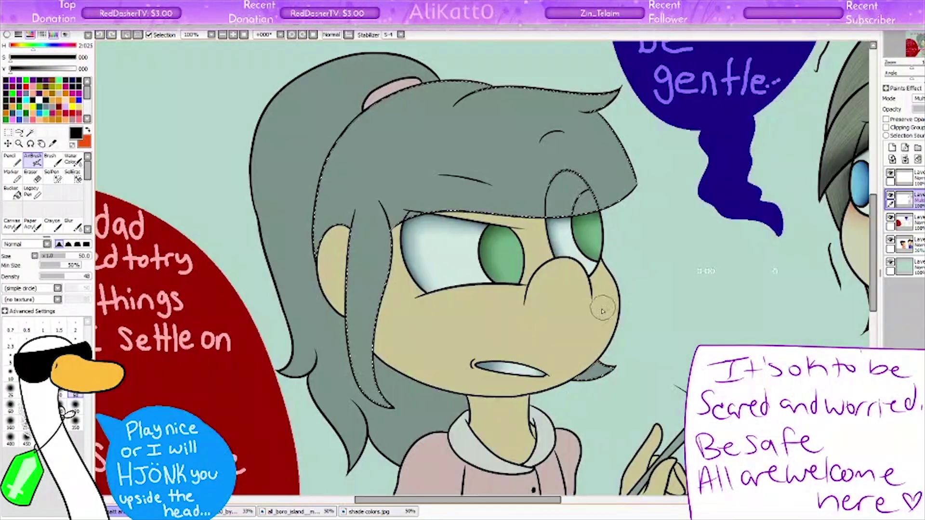
scroll(482, 270, "right", 5)
scroll(482, 270, "left", 4)
left_click_drag(227, 125, 212, 261)
mouse_move(226, 221)
left_mouse_down()
mouse_move(202, 260)
mouse_move(230, 381)
left_mouse_up()
left_click_drag(260, 215, 414, 212)
mouse_move(338, 82)
left_mouse_down()
mouse_move(381, 104)
mouse_move(414, 104)
left_mouse_up()
left_click_drag(195, 193, 298, 87)
mouse_move(202, 227)
left_mouse_down()
mouse_move(308, 90)
mouse_move(347, 110)
mouse_move(415, 92)
mouse_move(298, 86)
left_mouse_up()
Step: Blur the black shadows on the main hair and side lock, and add shading along the top edge
left_click(70, 222)
key("]")
key("]")
left_click_drag(327, 92, 380, 79)
left_click_drag(216, 179, 299, 87)
left_click_drag(192, 183, 258, 404)
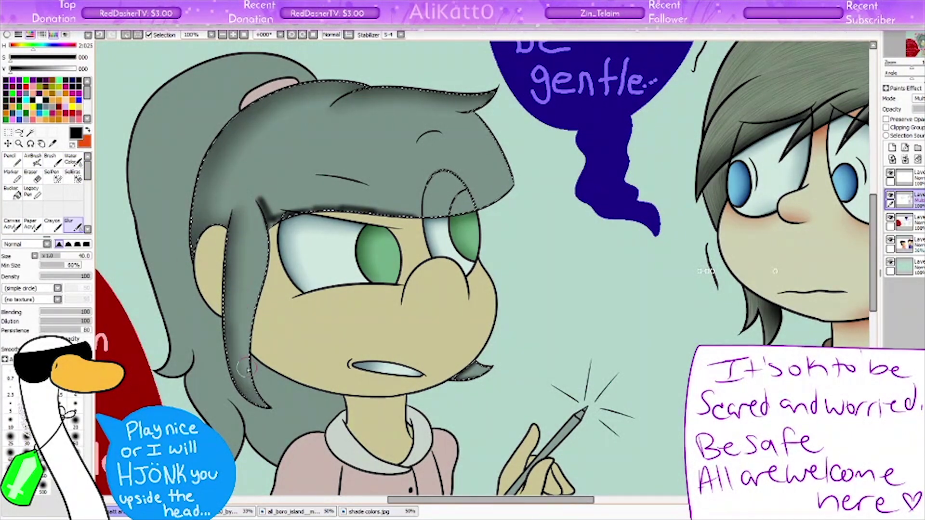
left_click_drag(337, 208, 369, 212)
key("v")
mouse_move(241, 115)
left_mouse_down()
mouse_move(371, 82)
mouse_move(491, 113)
left_mouse_up()
Step: Draw widely spaced thin black guide strands across the black-haired character's crown with a size 3 airbrush
key("ctrl+plus")
key("h")
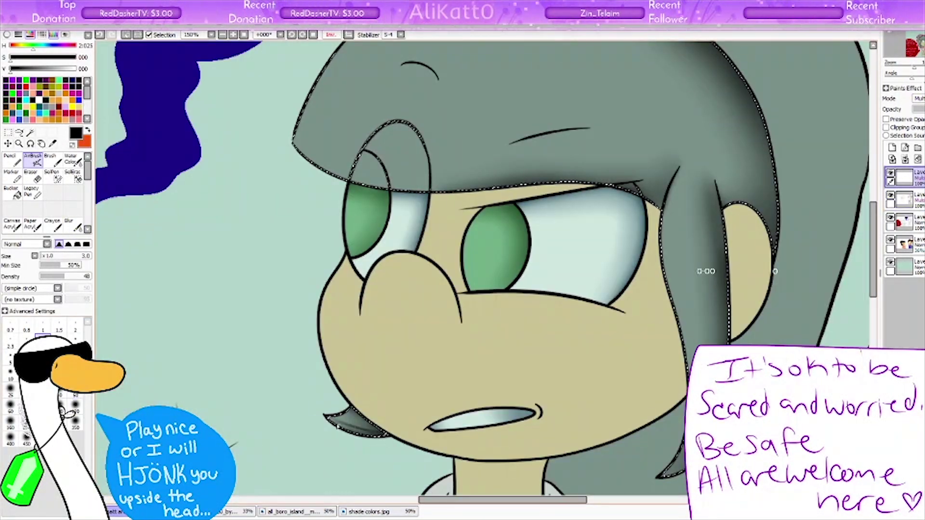
key("h")
scroll(401, 145, "up", 3)
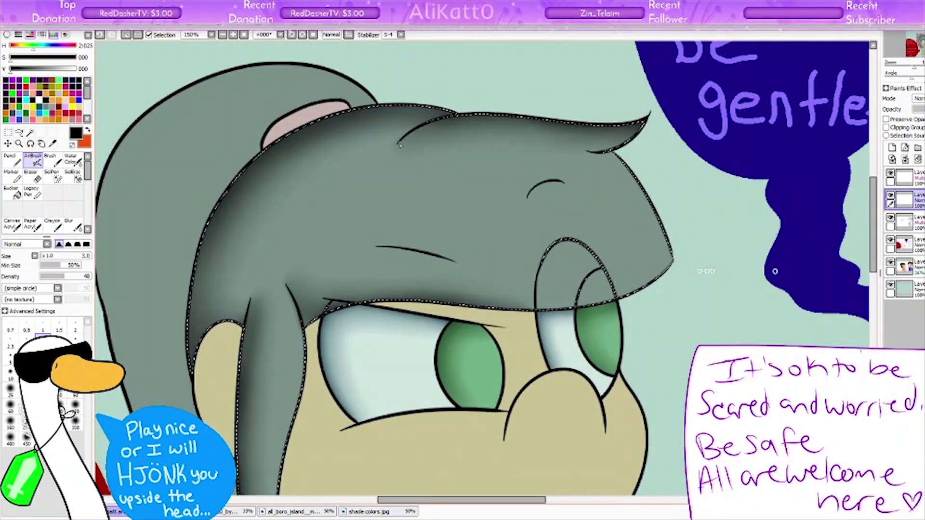
key("ctrl+plus")
key("h")
left_click(292, 35)
left_click(292, 34)
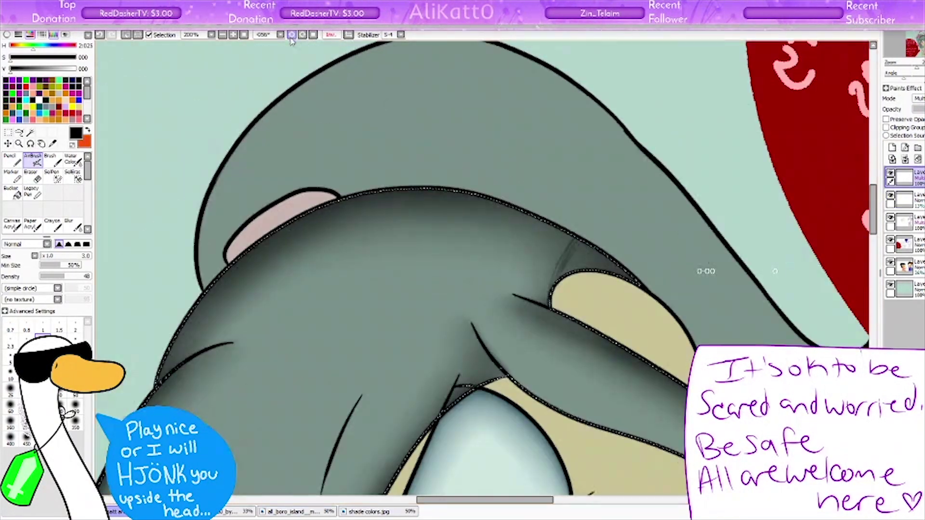
mouse_move(627, 231)
left_mouse_down()
mouse_move(559, 285)
mouse_move(517, 292)
left_mouse_up()
left_click_drag(525, 234, 518, 289)
left_click_drag(409, 202, 410, 277)
left_click_drag(381, 190, 369, 277)
left_click_drag(340, 207, 328, 284)
left_click_drag(270, 227, 250, 294)
Step: Fill the back of the crown above the ear with dense, fine black hair strands running inward from the outline
key("ctrl+plus")
key("Delete")
left_click_drag(419, 139, 399, 262)
left_click_drag(410, 161, 385, 255)
left_click_drag(438, 144, 414, 255)
left_click_drag(458, 195, 424, 265)
left_click_drag(513, 174, 491, 226)
left_click_drag(491, 167, 455, 241)
left_click_drag(482, 207, 446, 284)
left_click_drag(506, 216, 482, 296)
left_click_drag(530, 208, 499, 303)
left_click_drag(580, 202, 544, 289)
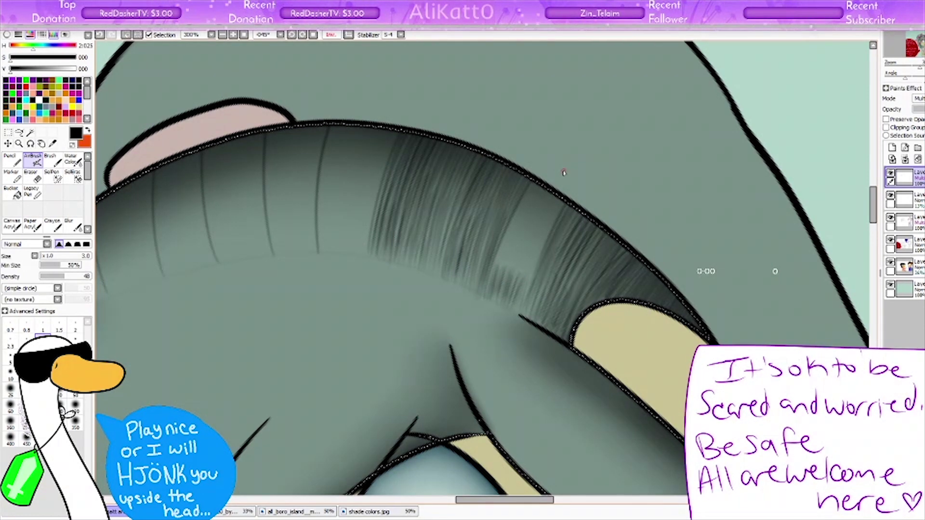
Step: Thicken the fine strands on the rear crown and extend them from above the ear towards the pink hair tie
left_click_drag(526, 178, 504, 279)
mouse_move(544, 183)
left_mouse_down()
mouse_move(527, 244)
mouse_move(685, 245)
left_mouse_up()
left_click_drag(520, 124, 487, 205)
mouse_move(549, 126)
left_mouse_down()
mouse_move(506, 204)
mouse_move(525, 209)
left_mouse_up()
left_click_drag(537, 185, 501, 250)
left_click_drag(506, 179, 479, 245)
left_click_drag(489, 165, 476, 245)
key("End")
left_click_drag(530, 126, 491, 196)
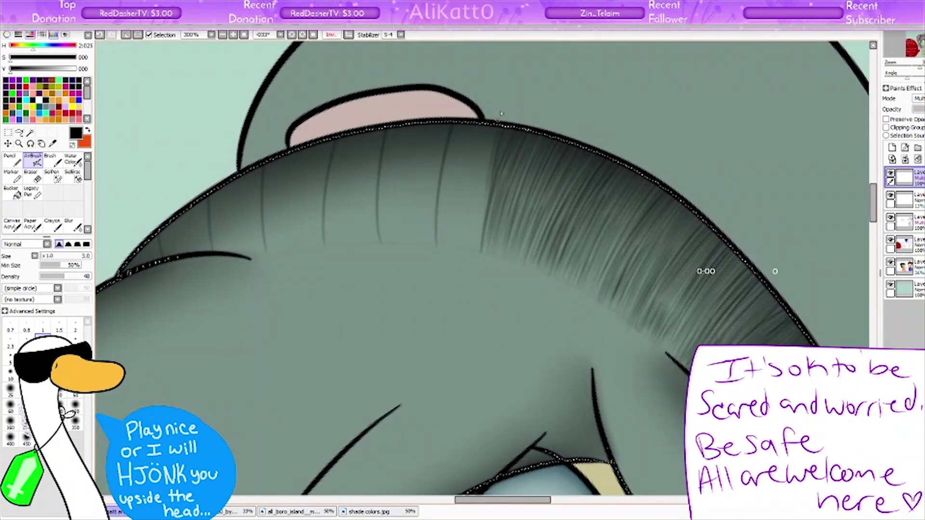
Step: Continue the fine black strands across the crown beneath the pink hair tie, filling between the guide strands
left_click_drag(489, 128, 467, 205)
left_click_drag(463, 140, 438, 243)
left_click_drag(490, 159, 465, 248)
key("End")
mouse_move(477, 148)
left_mouse_down()
mouse_move(448, 235)
mouse_move(439, 192)
left_mouse_up()
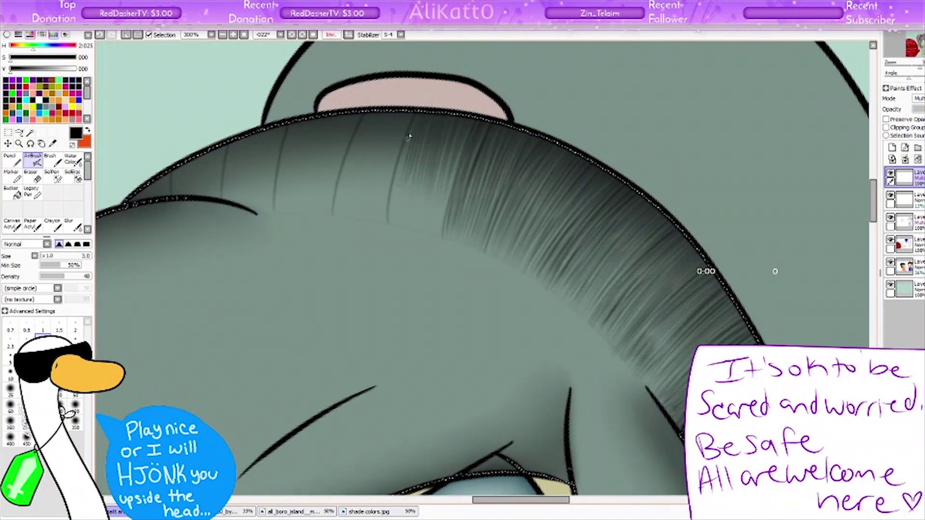
left_click_drag(410, 139, 392, 224)
left_click_drag(460, 140, 429, 234)
left_click_drag(351, 178, 491, 178)
left_click_drag(530, 111, 477, 188)
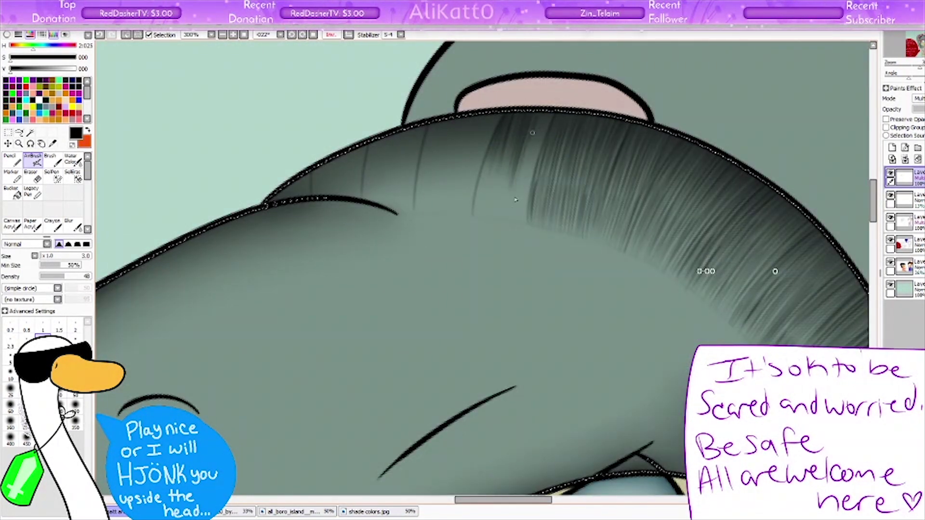
left_click_drag(571, 111, 497, 190)
left_click_drag(501, 155, 475, 213)
mouse_move(534, 149)
left_mouse_down()
mouse_move(510, 220)
mouse_move(499, 214)
left_mouse_up()
mouse_move(506, 162)
left_mouse_down()
mouse_move(491, 212)
mouse_move(477, 203)
left_mouse_up()
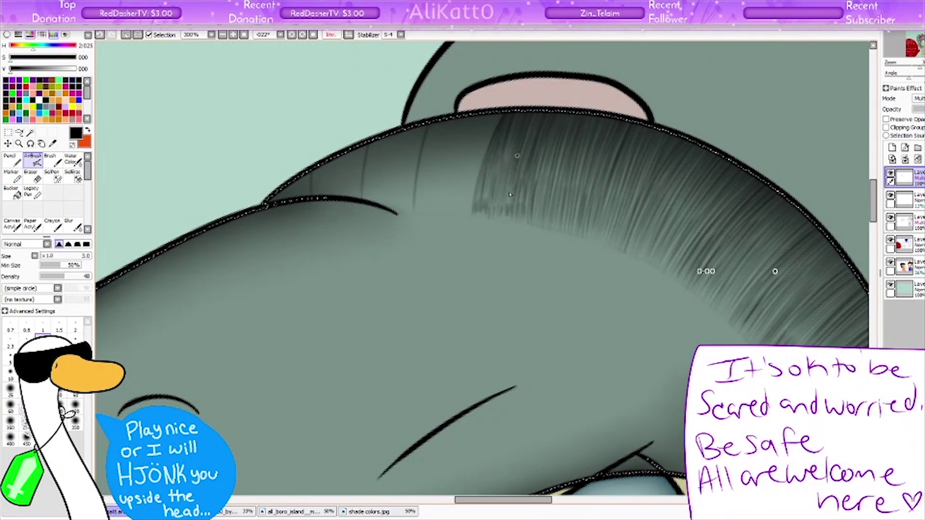
Step: Fill the front of the crown with fine black strands up to the short parting line
mouse_move(438, 140)
left_mouse_down()
mouse_move(422, 185)
mouse_move(434, 177)
left_mouse_up()
mouse_move(497, 116)
left_mouse_down()
mouse_move(476, 178)
mouse_move(448, 206)
left_mouse_up()
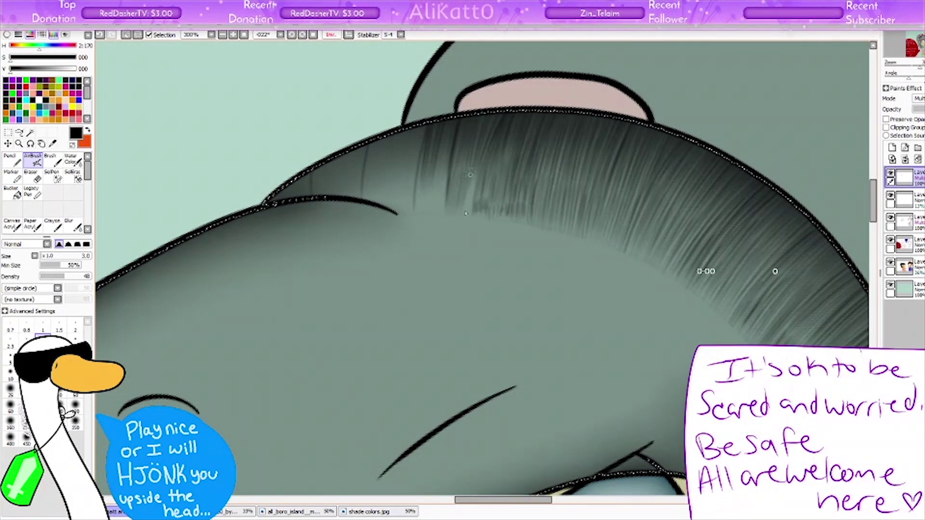
left_click_drag(477, 151, 455, 212)
left_click_drag(448, 141, 429, 212)
left_click_drag(439, 166, 417, 214)
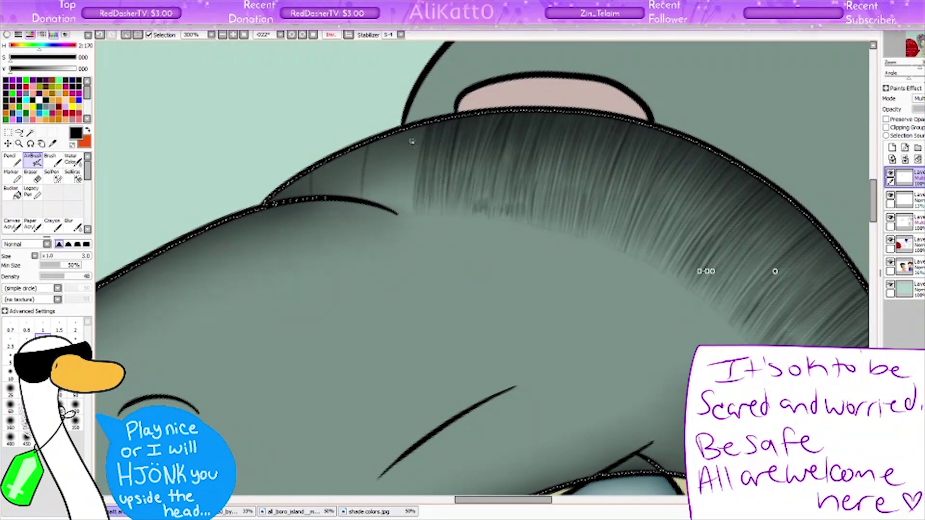
left_click_drag(413, 141, 399, 193)
mouse_move(396, 140)
left_mouse_down()
mouse_move(378, 197)
mouse_move(350, 200)
left_mouse_up()
left_click_drag(401, 183, 388, 208)
left_click_drag(414, 165, 399, 210)
left_click_drag(365, 149, 351, 187)
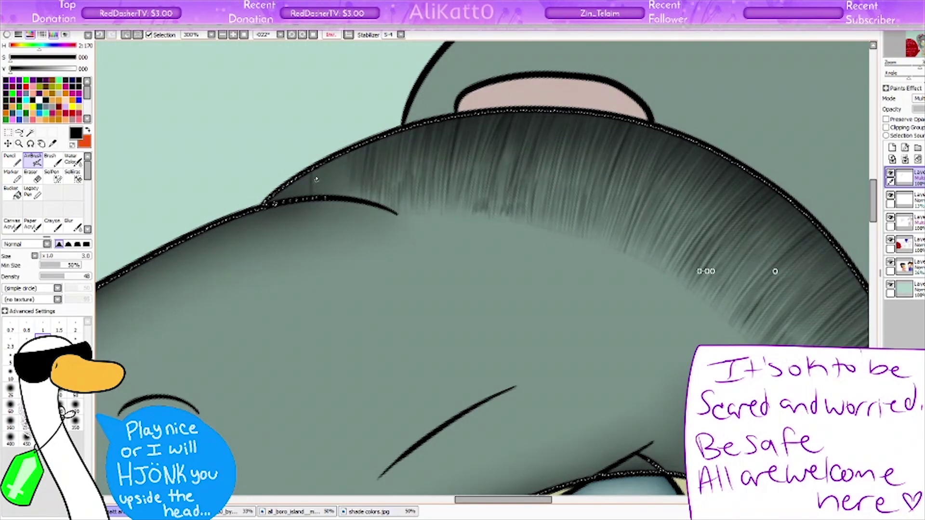
scroll(474, 149, "down", 2)
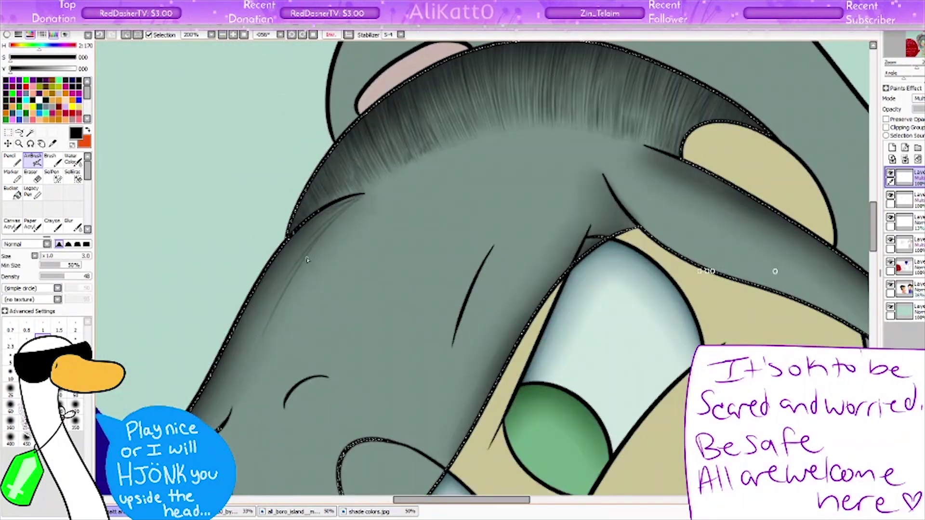
Step: Draw long fine strands from the parting line down along the outer edge of the fringe
left_click_drag(340, 208, 289, 272)
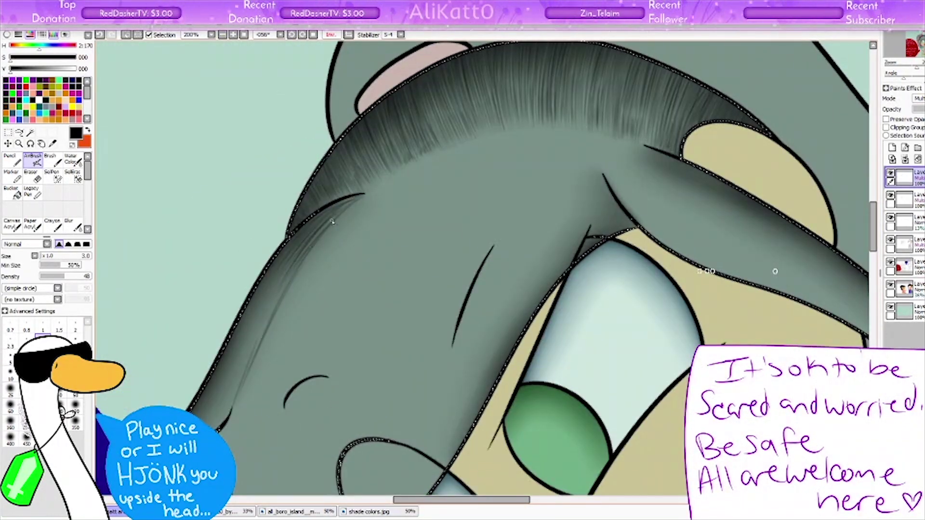
left_click_drag(322, 224, 258, 327)
left_click_drag(285, 277, 224, 410)
left_click_drag(236, 348, 219, 384)
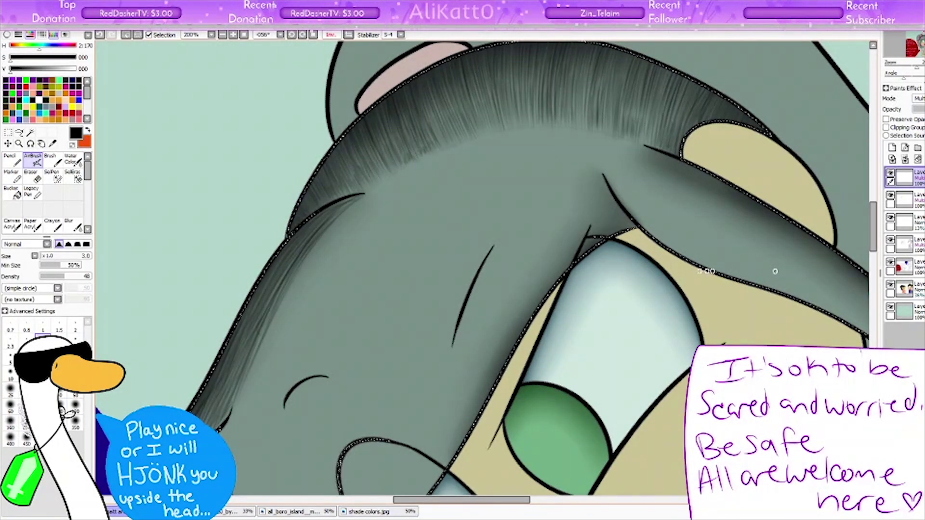
Step: Fill the fringe above the nearer eye with curved fine strands sweeping from the parting
key("Home")
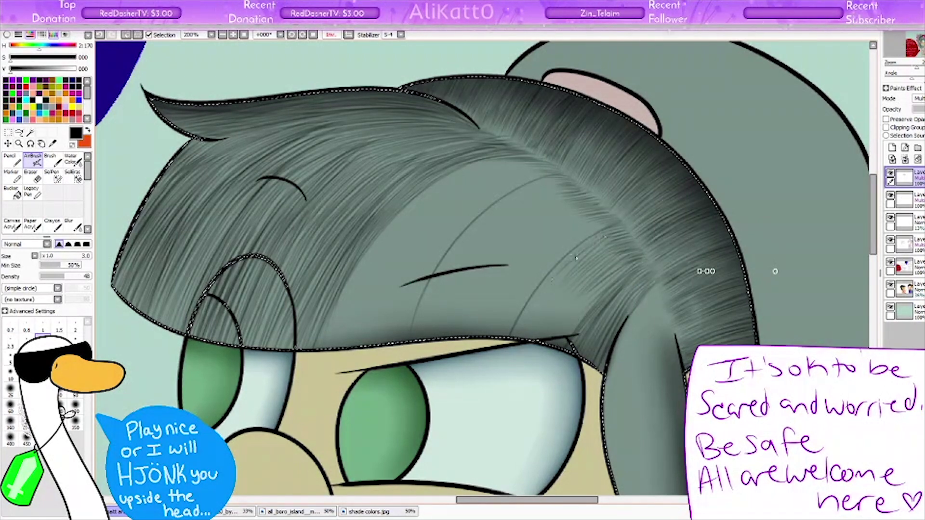
mouse_move(530, 272)
left_mouse_down()
mouse_move(571, 246)
mouse_move(565, 254)
mouse_move(551, 213)
mouse_move(563, 215)
mouse_move(516, 230)
mouse_move(494, 214)
mouse_move(565, 164)
left_mouse_up()
left_click_drag(455, 296, 557, 190)
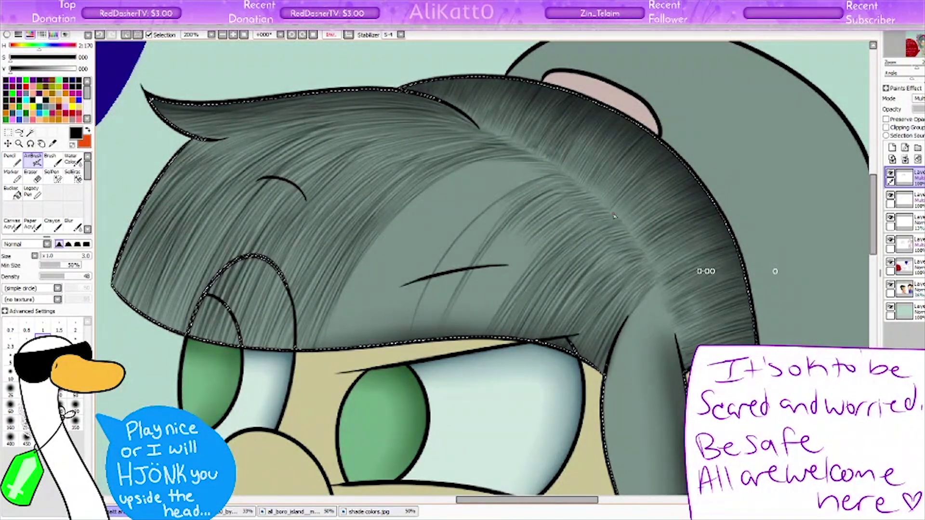
left_click_drag(458, 250, 535, 192)
mouse_move(424, 298)
left_mouse_down()
mouse_move(487, 212)
mouse_move(549, 212)
left_mouse_up()
mouse_move(452, 299)
left_mouse_down()
mouse_move(530, 212)
mouse_move(547, 166)
left_mouse_up()
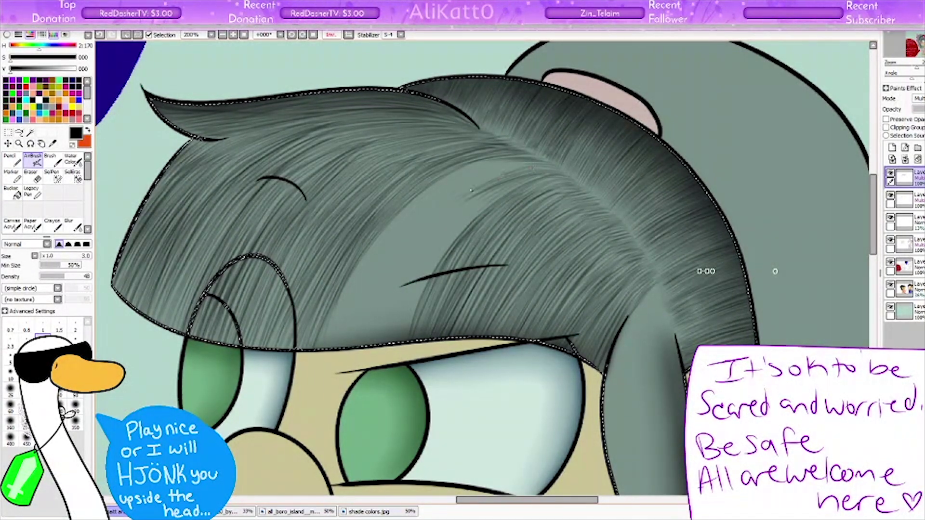
Step: Fill the remaining bare band in the middle of the fringe with curved fine black strands
left_click_drag(424, 205, 530, 161)
left_click_drag(376, 299, 506, 164)
mouse_move(362, 298)
left_mouse_down()
mouse_move(450, 193)
mouse_move(441, 186)
left_mouse_up()
left_click_drag(337, 299, 436, 186)
left_click_drag(462, 243, 509, 183)
left_click_drag(433, 262, 506, 183)
left_click_drag(415, 277, 480, 183)
mouse_move(419, 299)
left_mouse_down()
mouse_move(481, 184)
mouse_move(463, 212)
left_mouse_up()
mouse_move(482, 289)
left_mouse_down()
mouse_move(568, 193)
mouse_move(674, 126)
left_mouse_up()
Step: Draw long fine strands down the full length of the side lock in front of the ear
key("h")
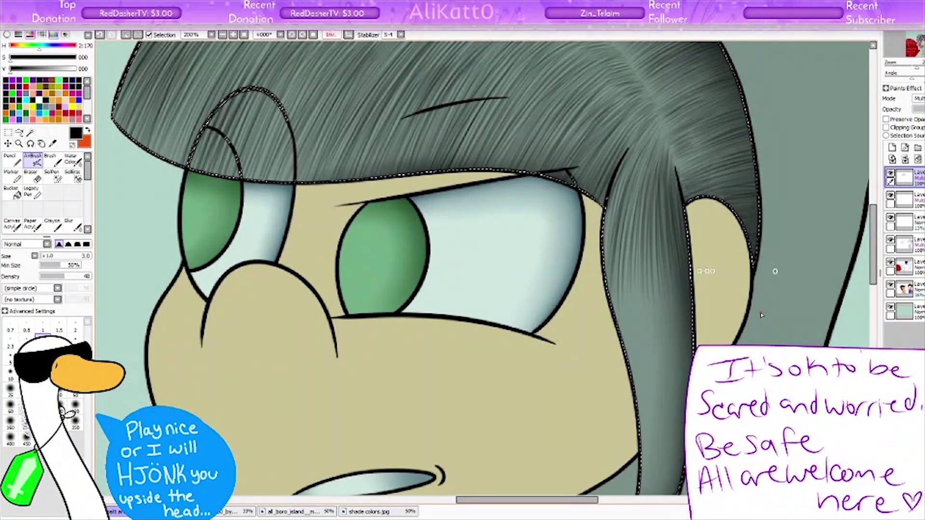
scroll(761, 315, "down", 4)
key("h")
left_click_drag(316, 145, 333, 400)
left_click_drag(339, 212, 312, 369)
mouse_move(296, 255)
left_mouse_down()
mouse_move(306, 370)
mouse_move(338, 477)
left_mouse_up()
left_click_drag(311, 368, 354, 477)
Step: Clear the selection and compare the whole drawing with the hair strand layer hidden and shown
left_click(190, 34)
left_click(183, 47)
key("w")
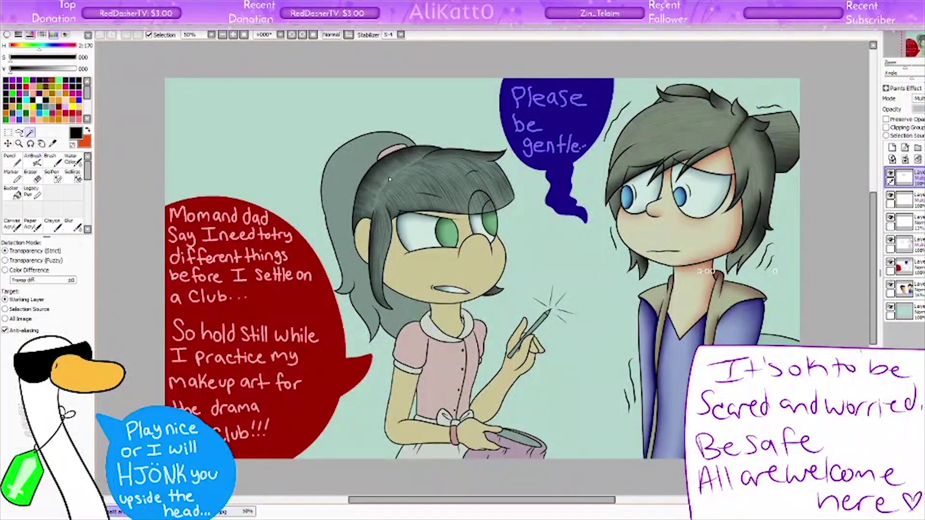
scroll(482, 270, "up", 2)
left_click(890, 173)
left_click(890, 174)
left_click_drag(448, 500, 555, 493)
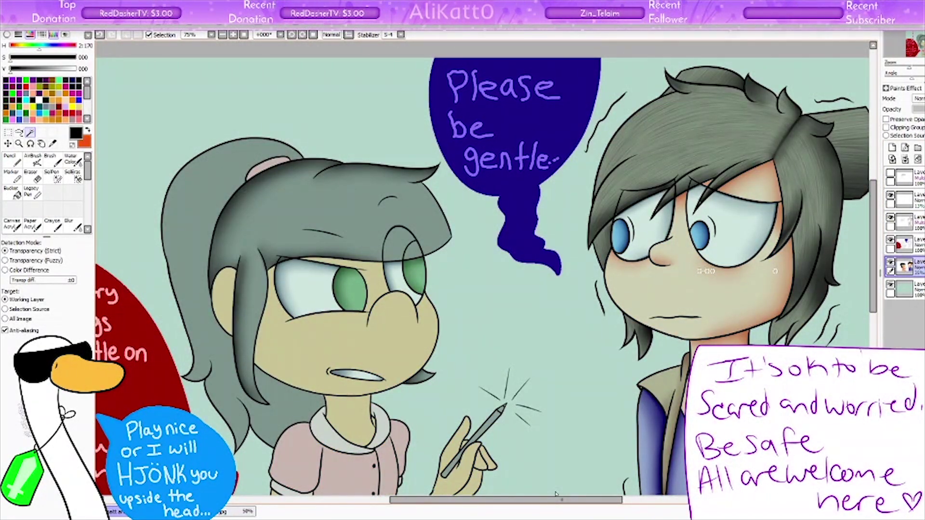
Step: Select the black-haired character's ponytail with the magic wand and refine the selection with a size 2 selection pen
scroll(555, 493, "down", 2)
scroll(337, 260, "up", 2)
left_click(300, 260)
key("b")
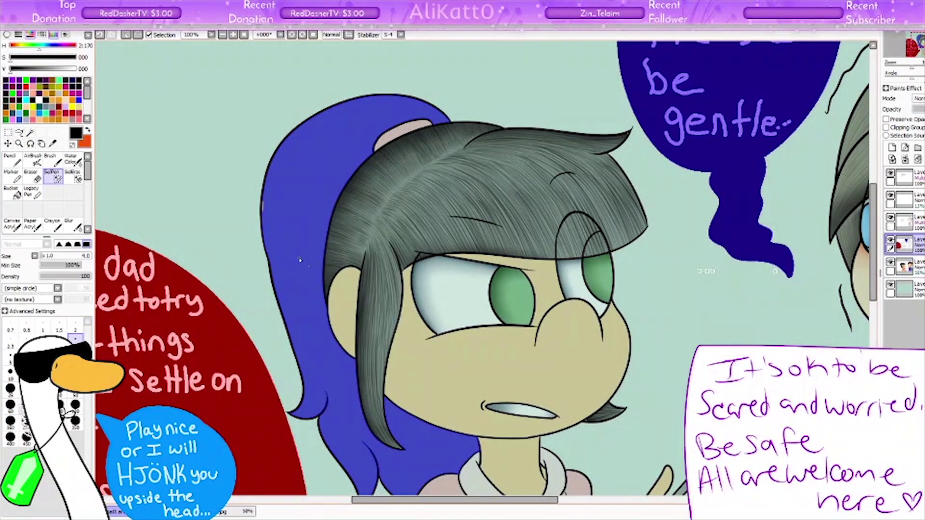
scroll(360, 450, "down", 2)
key("bracketleft")
key("bracketleft")
scroll(482, 270, "up", 1)
scroll(482, 270, "left", 1)
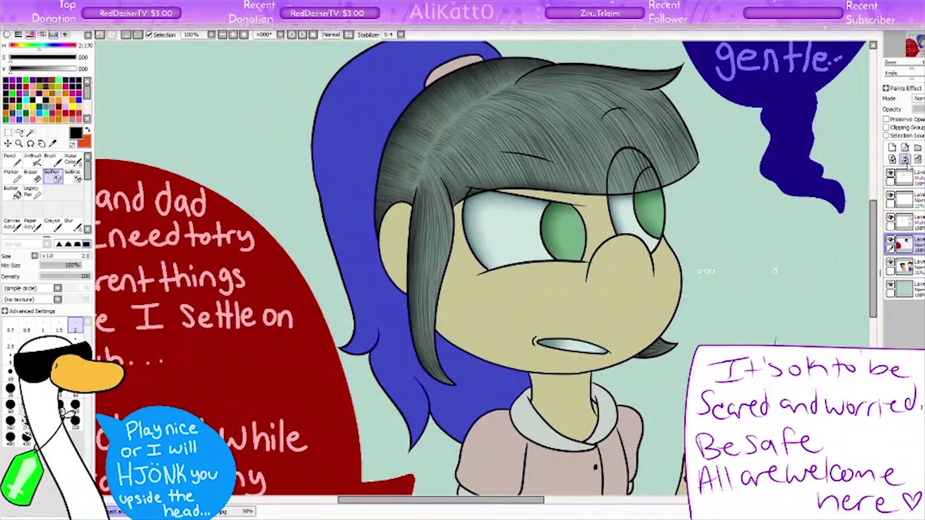
Step: Airbrush soft black shadows at size 120 along the ponytail's inner side and behind the neck, and blur them
key("a")
mouse_move(434, 111)
left_mouse_down()
mouse_move(337, 169)
mouse_move(347, 386)
left_mouse_up()
left_click_drag(395, 347, 506, 434)
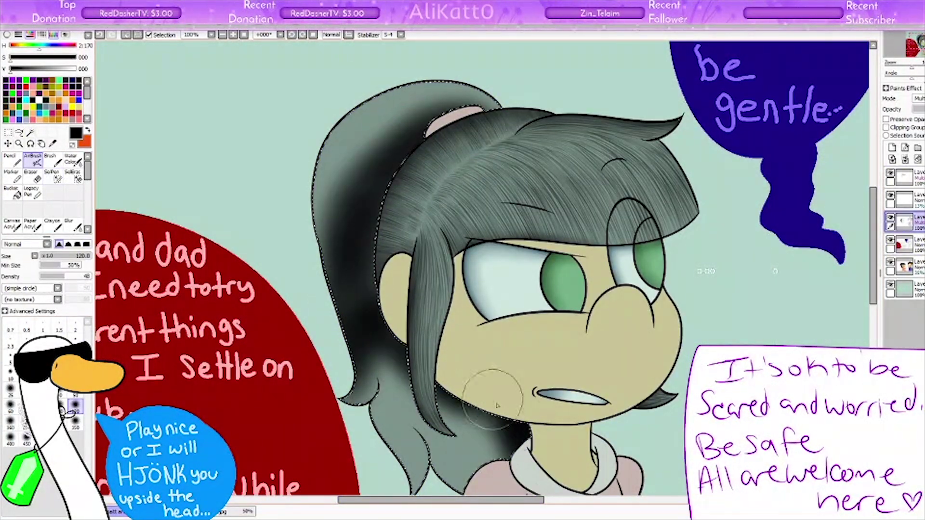
scroll(458, 386, "down", 2)
left_click_drag(400, 366, 482, 410)
left_click_drag(385, 347, 506, 395)
left_click(73, 225)
mouse_move(395, 366)
left_mouse_down()
mouse_move(424, 434)
mouse_move(429, 375)
mouse_move(421, 415)
mouse_move(431, 375)
mouse_move(419, 410)
mouse_move(487, 352)
mouse_move(333, 159)
mouse_move(366, 289)
mouse_move(396, 203)
left_mouse_up()
Step: Enlarge the airbrush to size 350 and softly darken the ponytail
scroll(458, 338, "up", 3)
key("bracketright")
key("bracketright")
key("bracketright")
key("bracketright")
key("v")
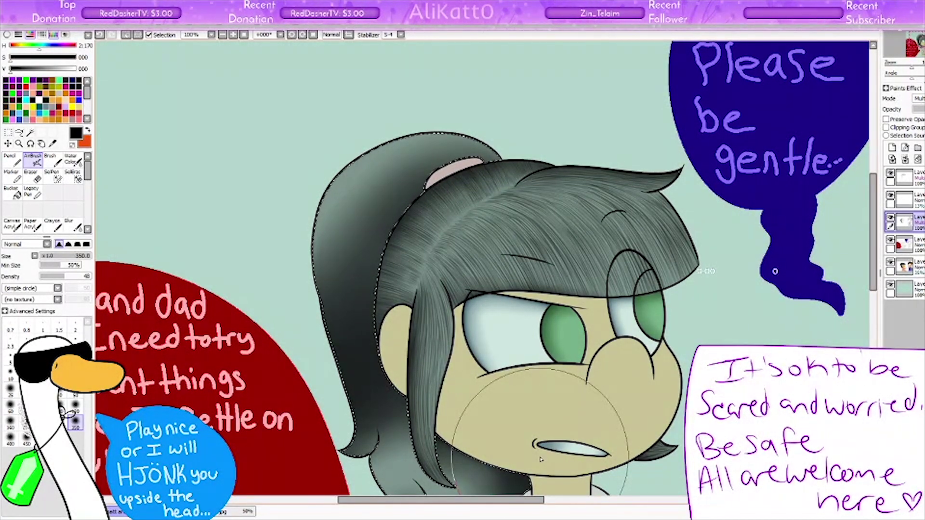
Step: On the top strand layer, draw thin guide strands along the ponytail and fine strands at its outer edge
scroll(285, 45, "up", 2)
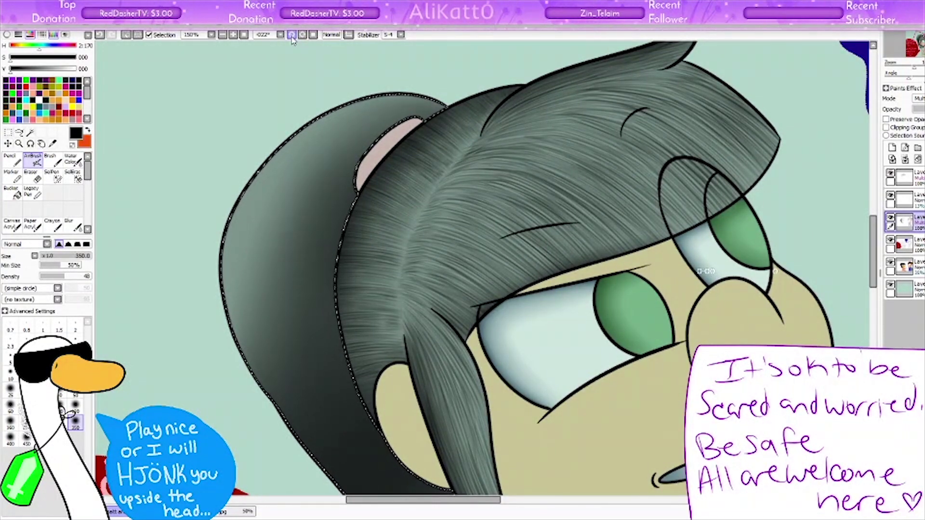
left_click(911, 45)
left_click(904, 177)
key("Delete")
key("Delete")
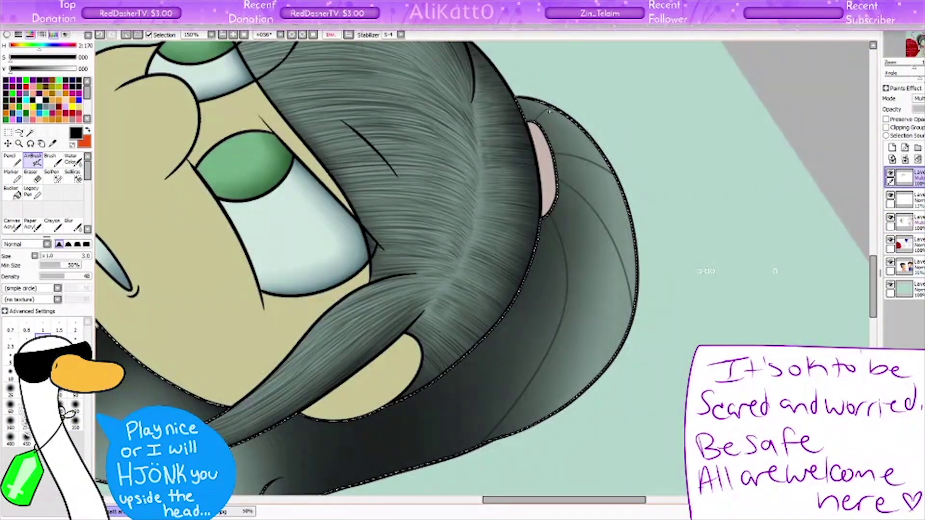
key("Delete")
key("Delete")
key("Delete")
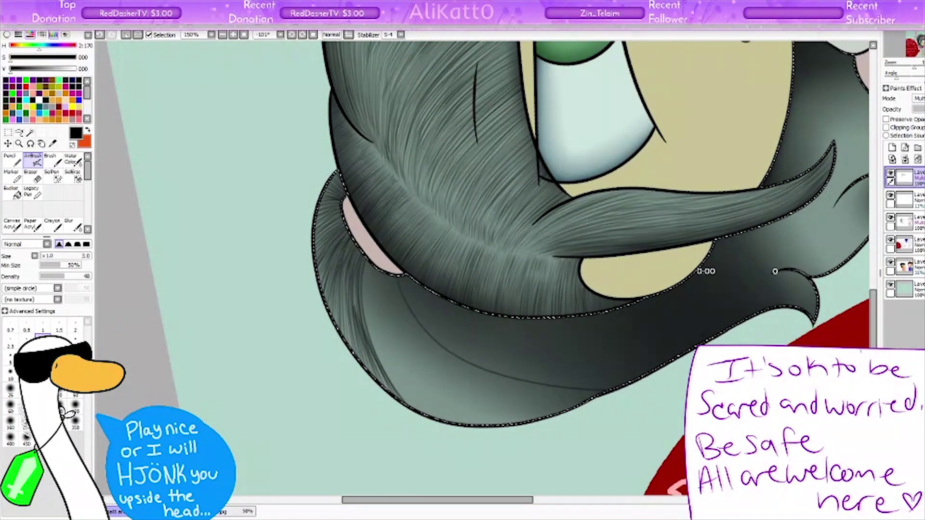
Step: Fill the upper ponytail with fine black strands flowing from the pink hair tie down its curve
left_click_drag(357, 288, 366, 251)
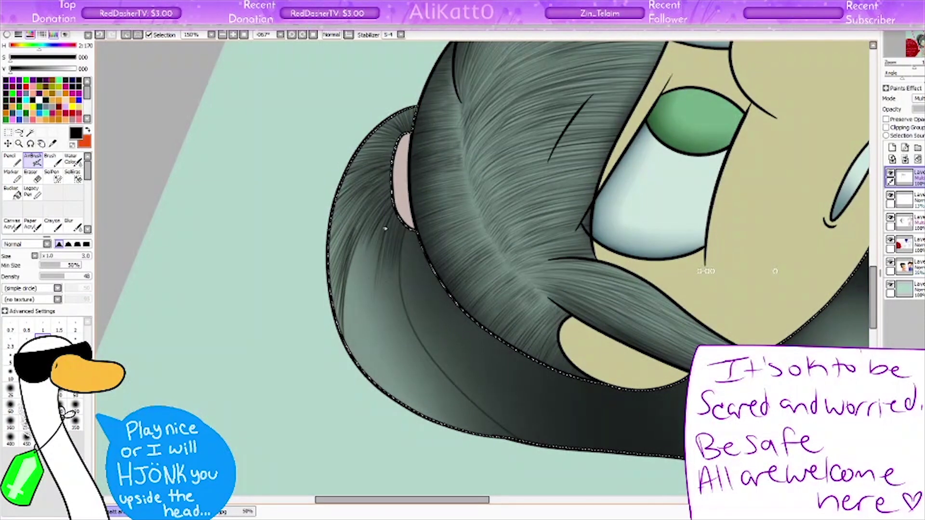
left_click_drag(366, 251, 366, 272)
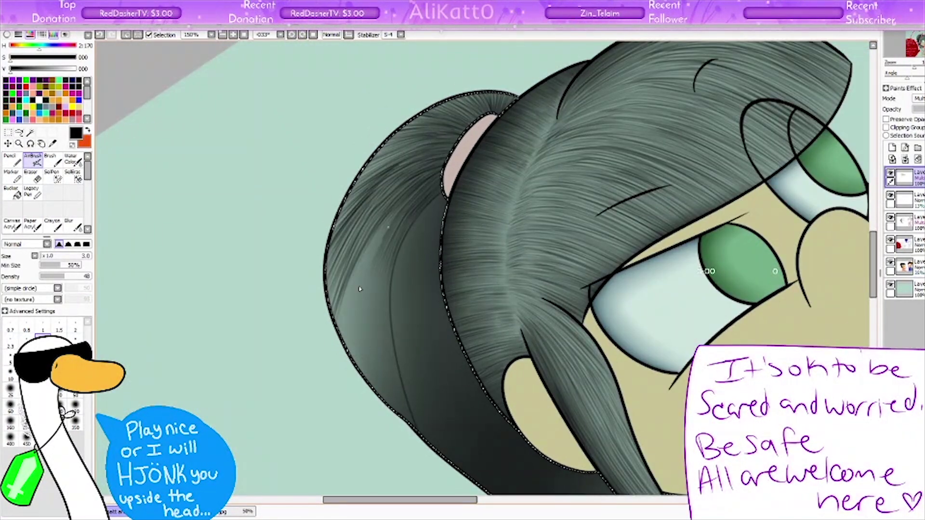
left_click_drag(366, 272, 358, 417)
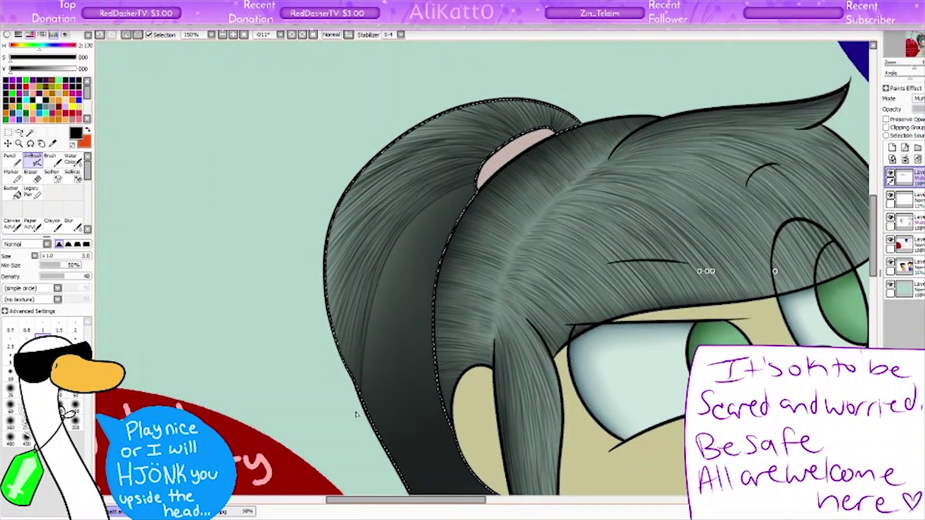
left_click_drag(404, 284, 425, 217)
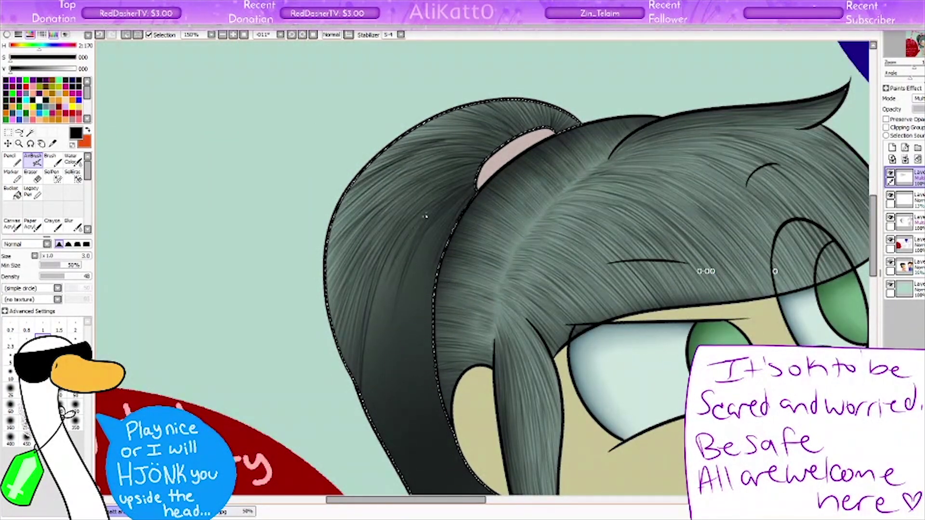
left_click_drag(394, 248, 371, 333)
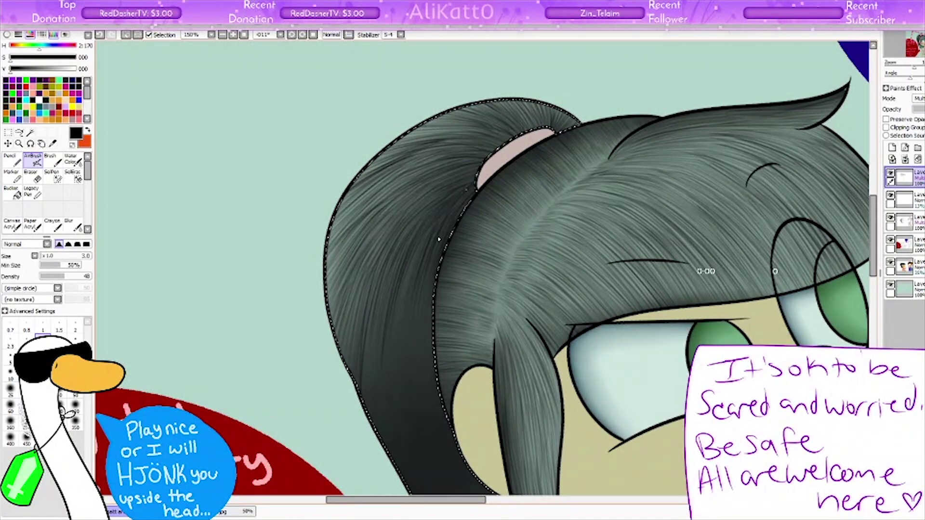
Step: Draw fine black strands down the lower ponytail and through the loose hair behind the neck, and clear the selection
key("Home")
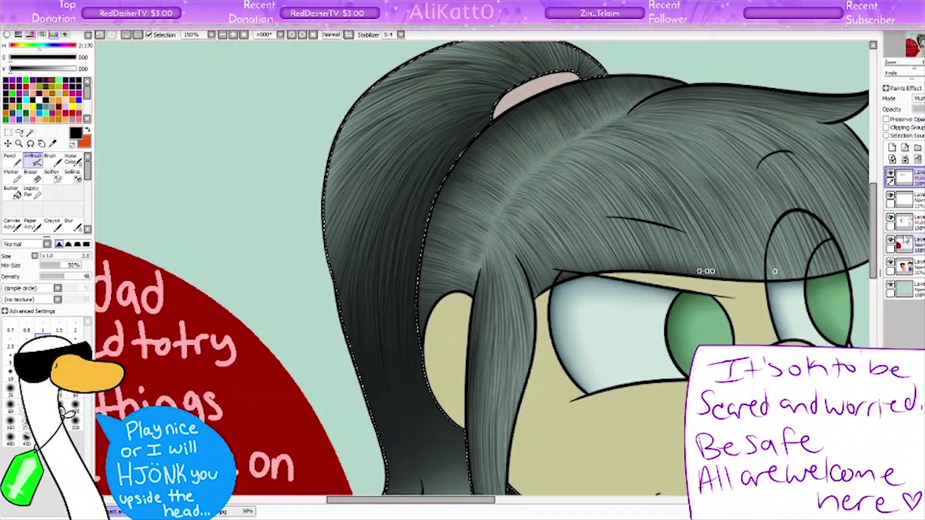
scroll(404, 346, "down", 5)
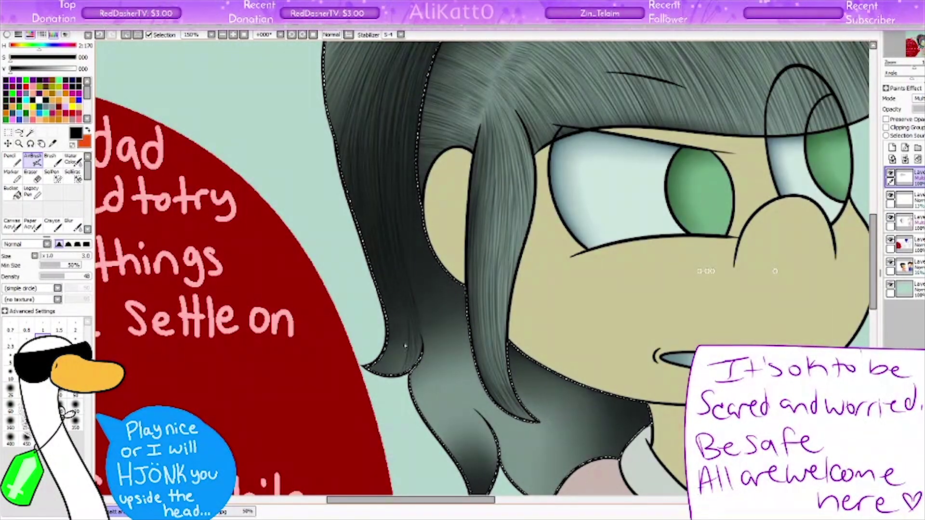
mouse_move(430, 251)
left_mouse_down()
mouse_move(434, 314)
mouse_move(453, 366)
mouse_move(431, 397)
left_mouse_up()
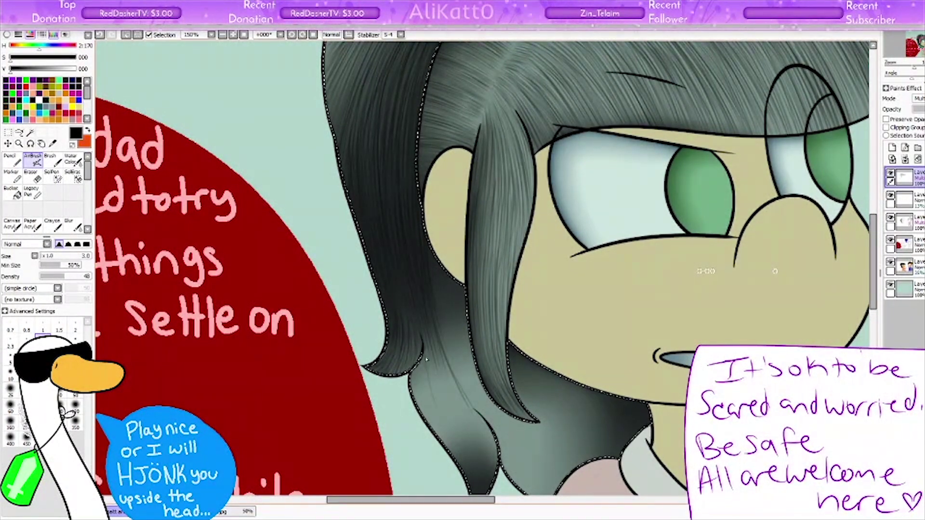
scroll(431, 398, "down", 3)
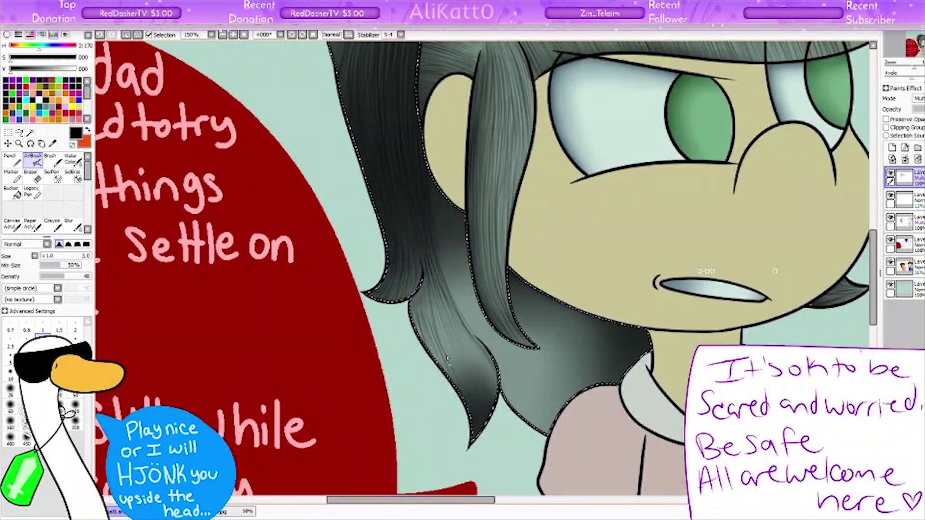
mouse_move(376, 451)
left_mouse_down()
mouse_move(488, 398)
mouse_move(506, 366)
mouse_move(493, 320)
left_mouse_up()
mouse_move(482, 357)
left_mouse_down()
mouse_move(592, 362)
mouse_move(569, 371)
mouse_move(626, 385)
left_mouse_up()
left_click_drag(578, 337, 626, 380)
key("ctrl+d")
key("Home")
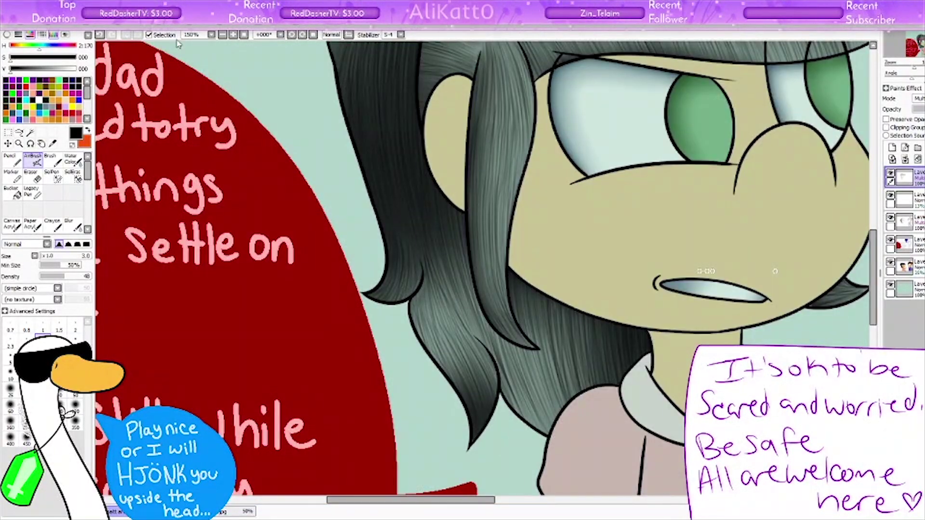
key("minus")
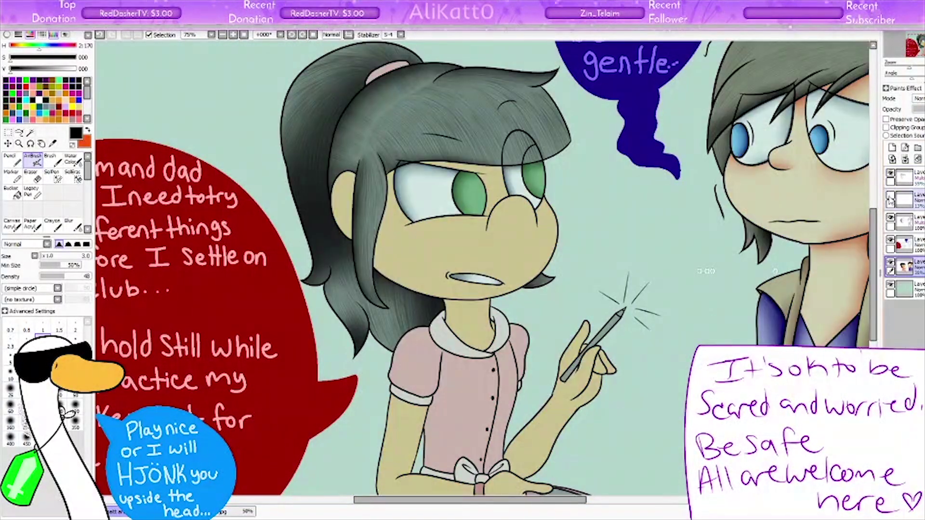
Step: Restore the drawing's full colours and merge the top hair-strand layer down into the shading layer below
key("ctrl+e")
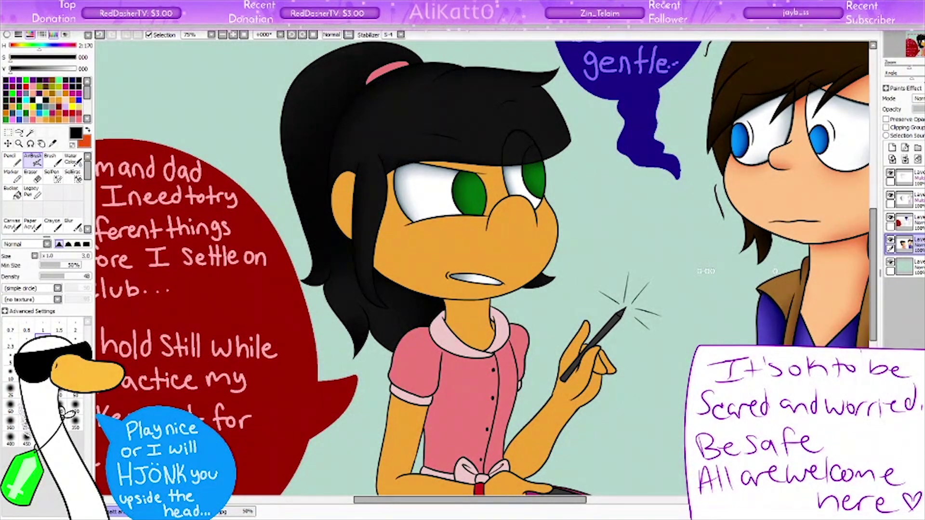
key("ctrl+plus")
key("ctrl+Tab")
key("ctrl+Tab")
left_click(904, 176)
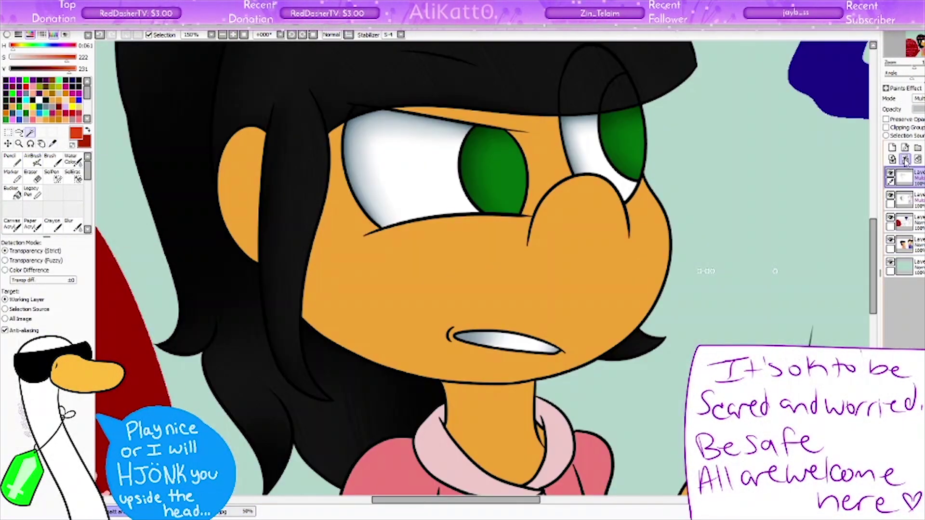
left_click(905, 160)
key("ctrl+Tab")
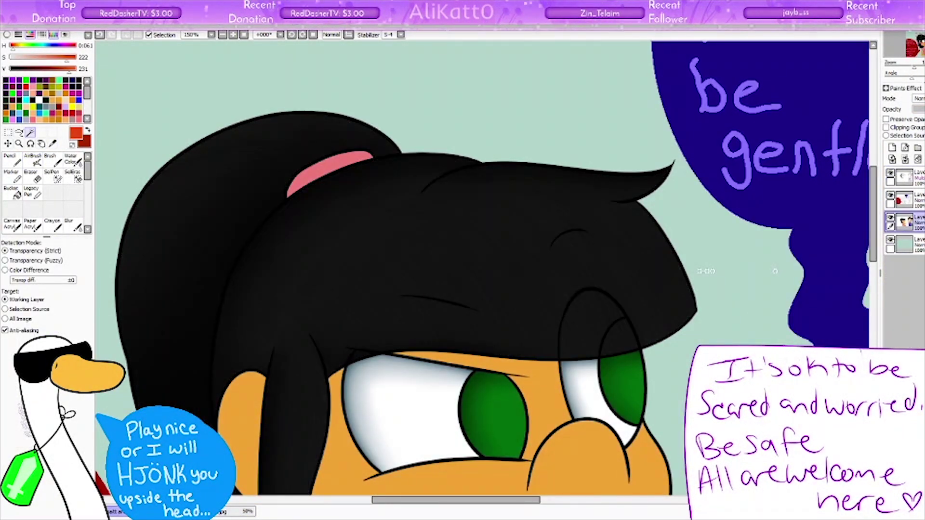
Step: Select the girl's ear and lower face, and airbrush orange-red shadows at size 20 along the hair, jaw, eye and nose edges
key("ctrl+Tab")
left_click(259, 236)
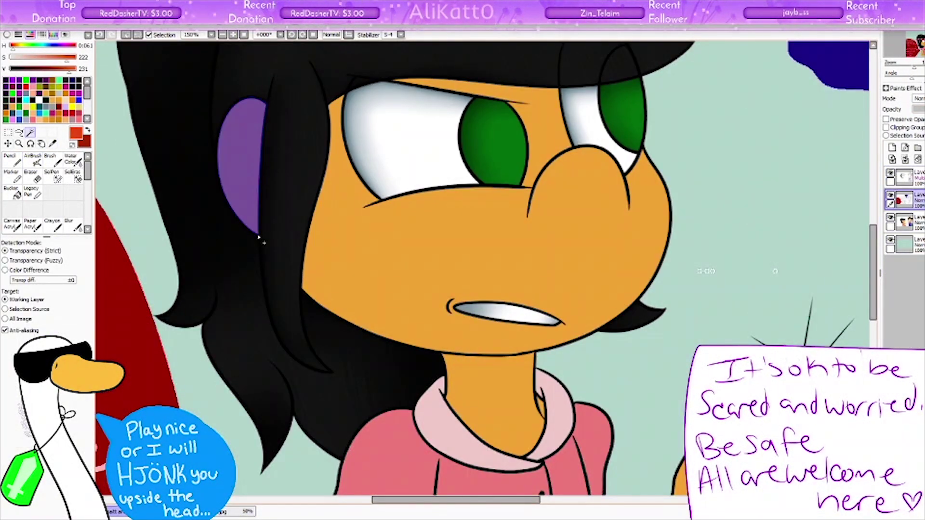
left_click(518, 260)
key("v")
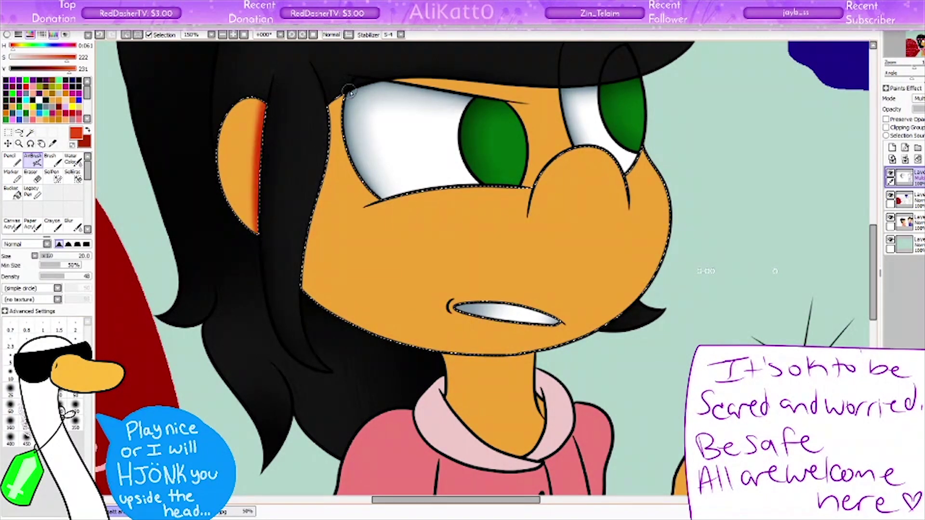
mouse_move(291, 265)
left_mouse_down()
mouse_move(306, 206)
mouse_move(434, 344)
mouse_move(607, 162)
left_mouse_up()
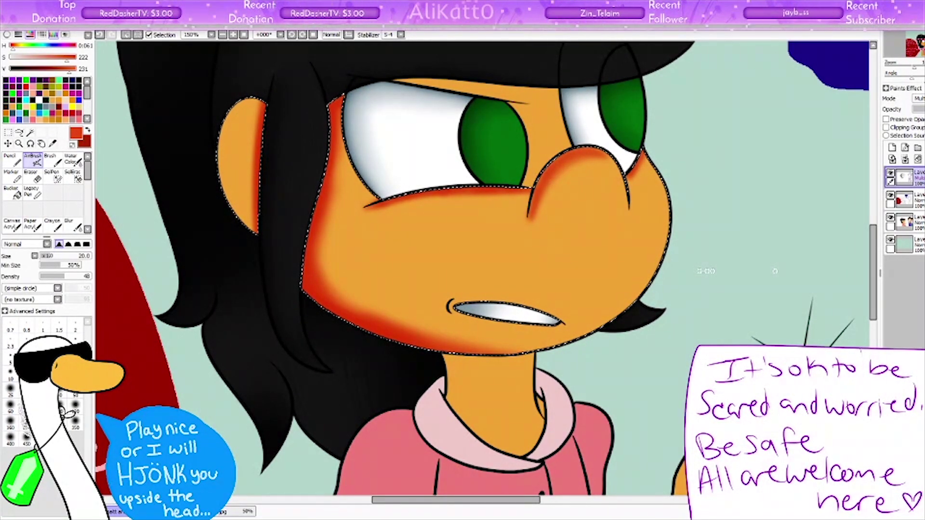
Step: Soften the orange-red face and ear shadows with the Blur brush at sizes 50 and 35
key("b")
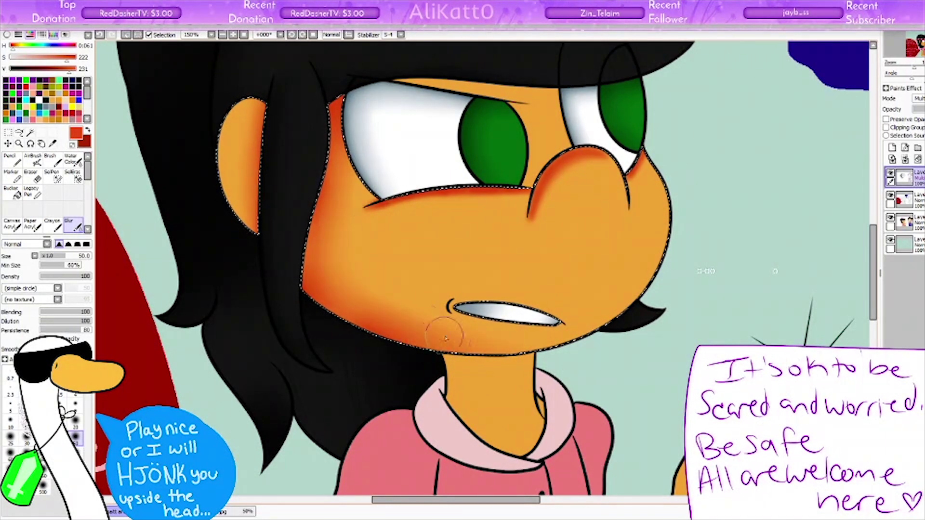
key("bracketleft")
key("bracketleft")
key("bracketleft")
left_click_drag(382, 200, 470, 202)
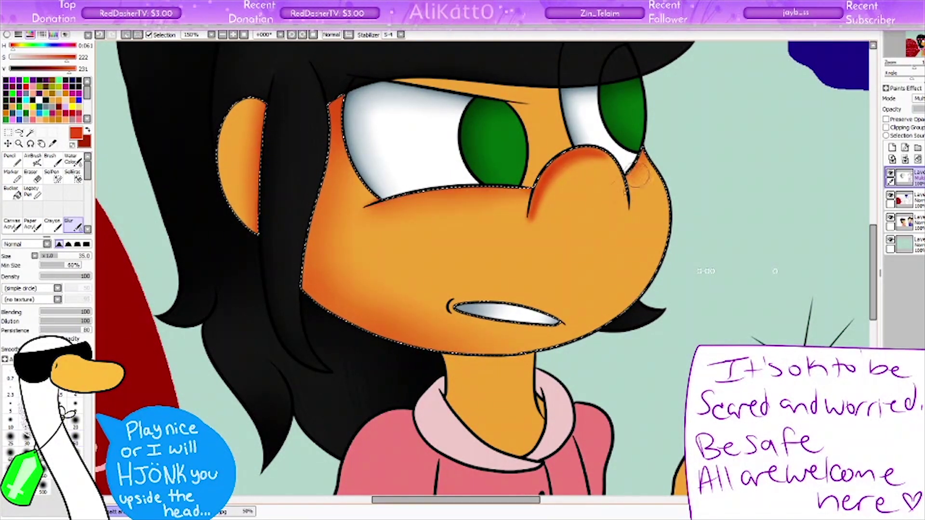
Step: Deepen the face and ear shadow edges with a dark red airbrush at size 14, and blur them
key("x")
key("a")
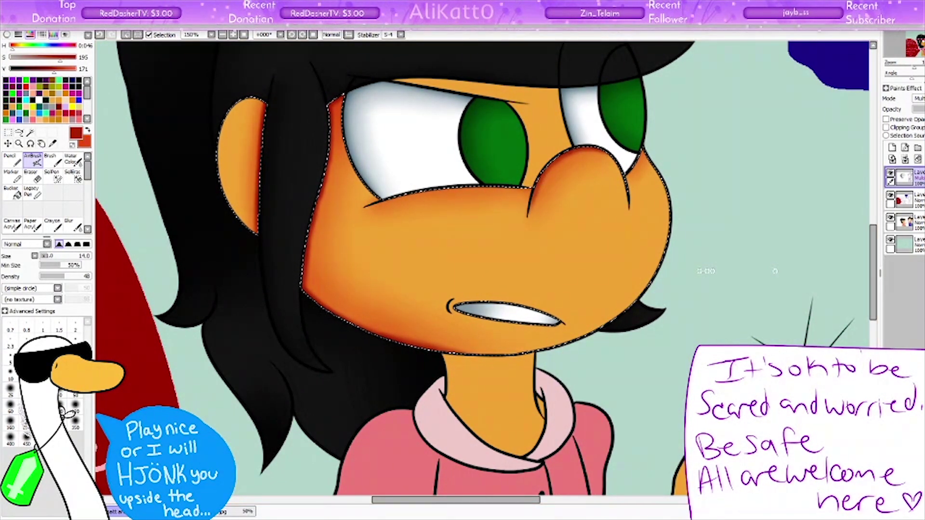
key("b")
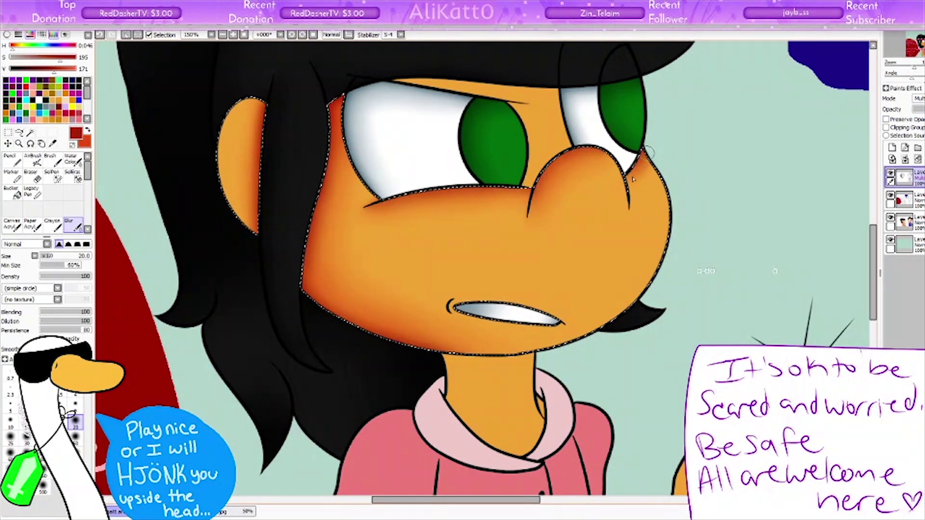
scroll(417, 294, "down", 3)
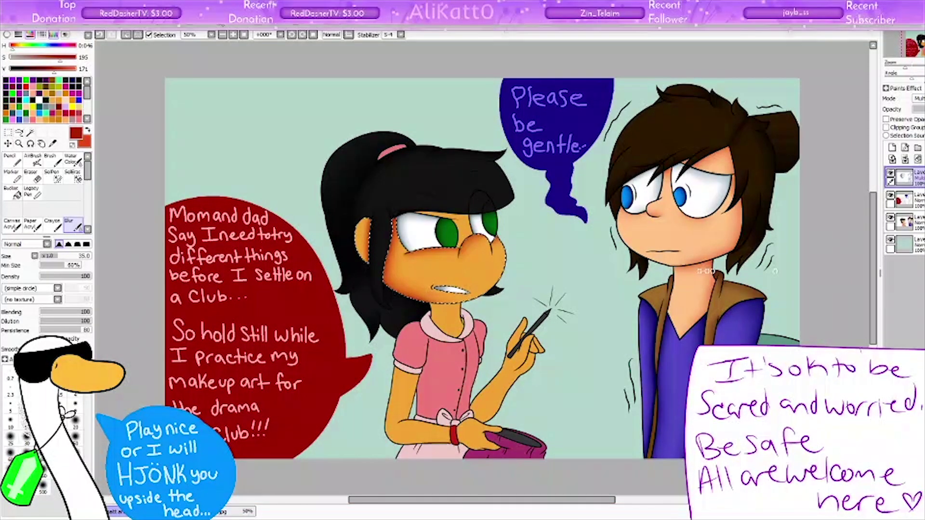
Step: Select the forehead and neck skin, and shade the strip under the fringe and between the eyes with orange-red and dark red
scroll(417, 294, "up", 3)
key("w")
left_click(72, 224)
left_click(903, 177)
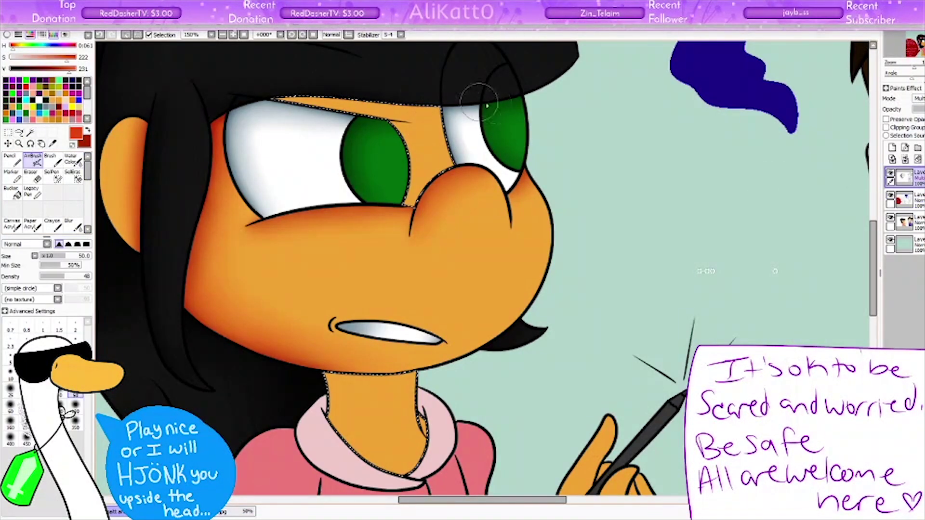
left_click_drag(424, 106, 434, 120)
key("v")
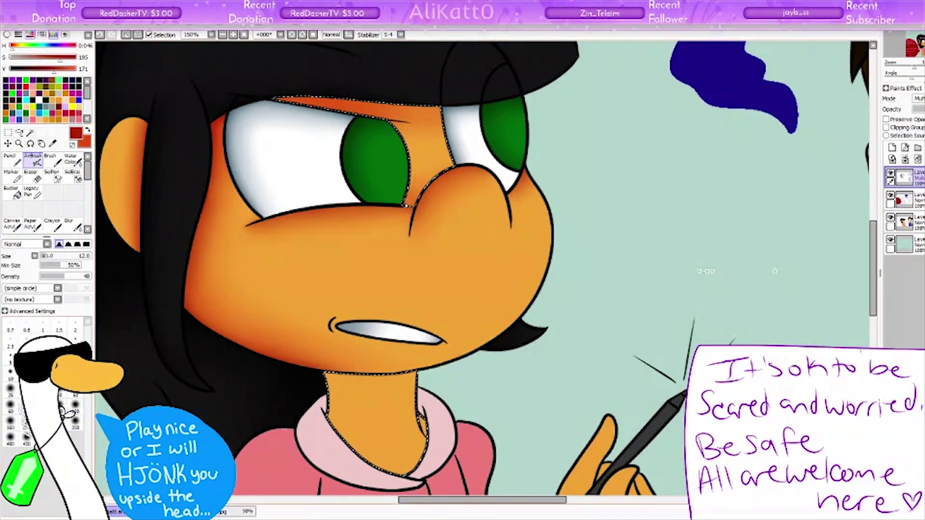
left_click_drag(357, 104, 424, 111)
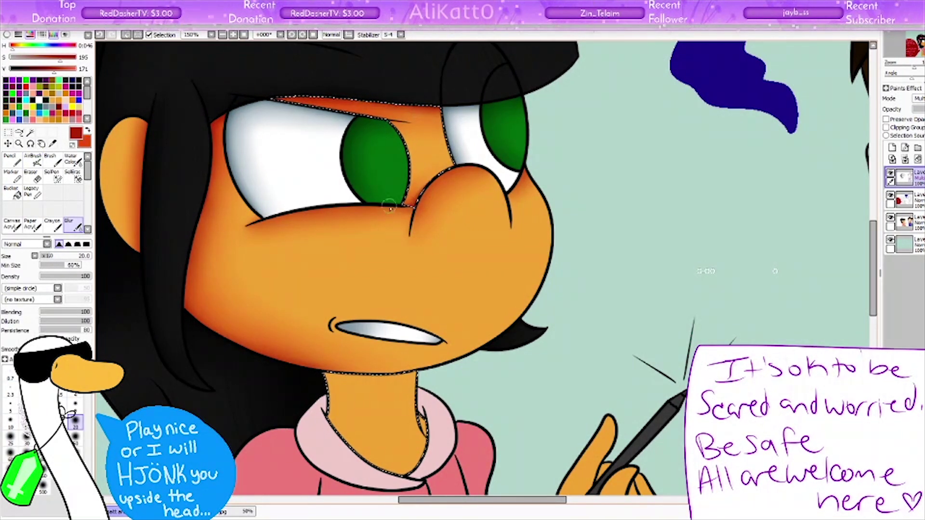
Step: Shade the sides of the neck along the collar and blur the shadows at size 30
mouse_move(414, 378)
left_mouse_down()
mouse_move(316, 415)
mouse_move(414, 463)
left_mouse_up()
key("b")
mouse_move(337, 380)
left_mouse_down()
mouse_move(411, 458)
mouse_move(385, 469)
left_mouse_up()
left_click(350, 428, "alt")
scroll(385, 338, "down", 2)
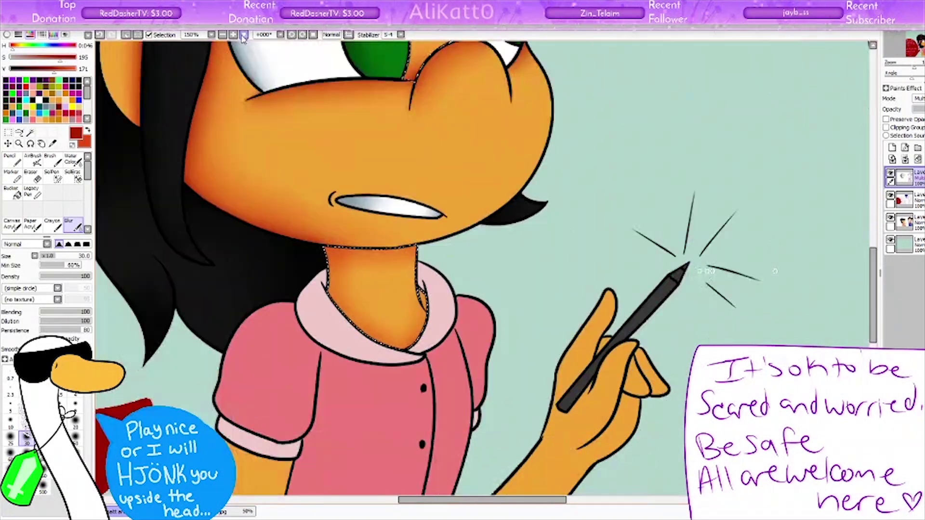
Step: Airbrush dark red shadows under the chin and along the neck's edges, and blend them with Blur at size 20
scroll(433, 236, "up", 3)
key("v")
mouse_move(433, 236)
left_mouse_down()
mouse_move(381, 328)
mouse_move(378, 374)
mouse_move(554, 386)
left_mouse_up()
key("b")
mouse_move(530, 238)
left_mouse_down()
mouse_move(483, 241)
mouse_move(376, 338)
left_mouse_up()
left_click_drag(563, 385, 438, 357)
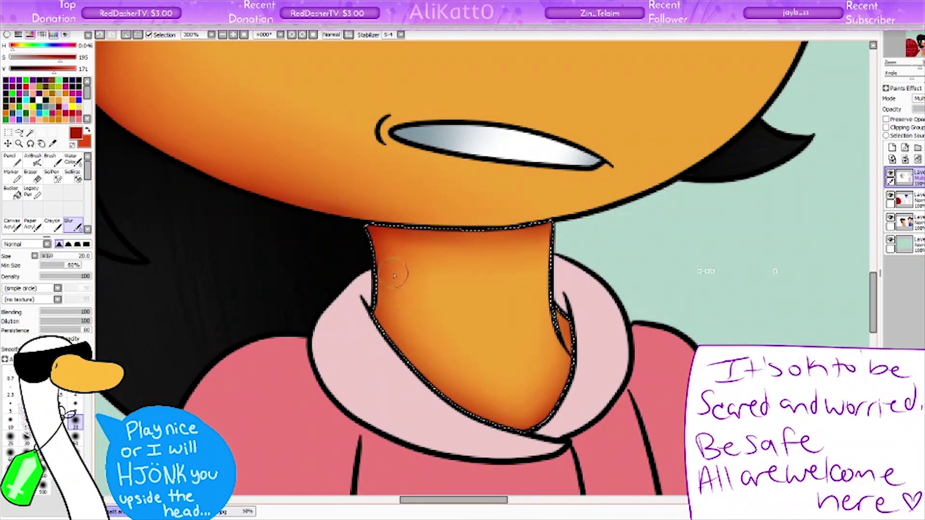
Step: Airbrush orange-red shadows at size 14 on the raised arm and hand around the pen, and blur them at sizes 20 and 35
left_click_drag(453, 500, 517, 500)
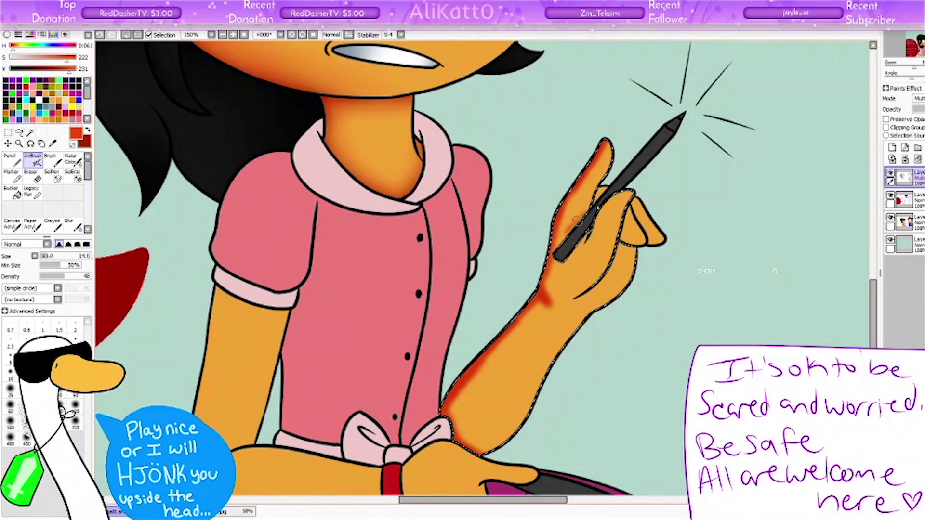
key("b")
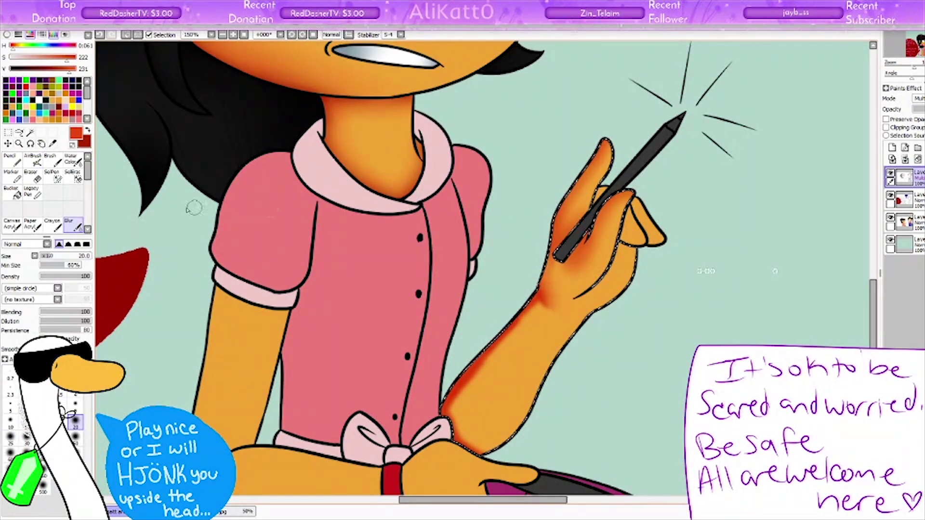
key("]")
key("]")
key("]")
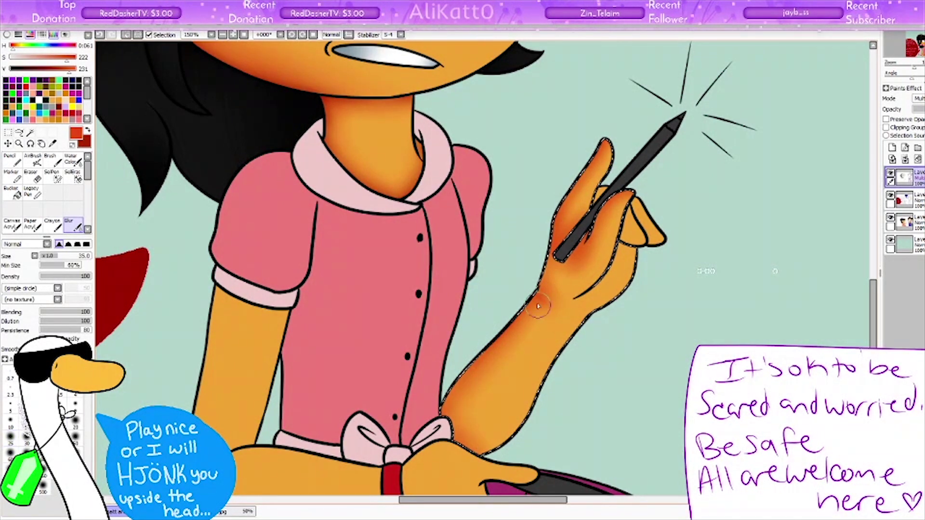
Step: Deepen the raised arm and hand shadows with dark red at size 14, blur them at size 20, and deselect
left_click(586, 170, "alt")
key("a")
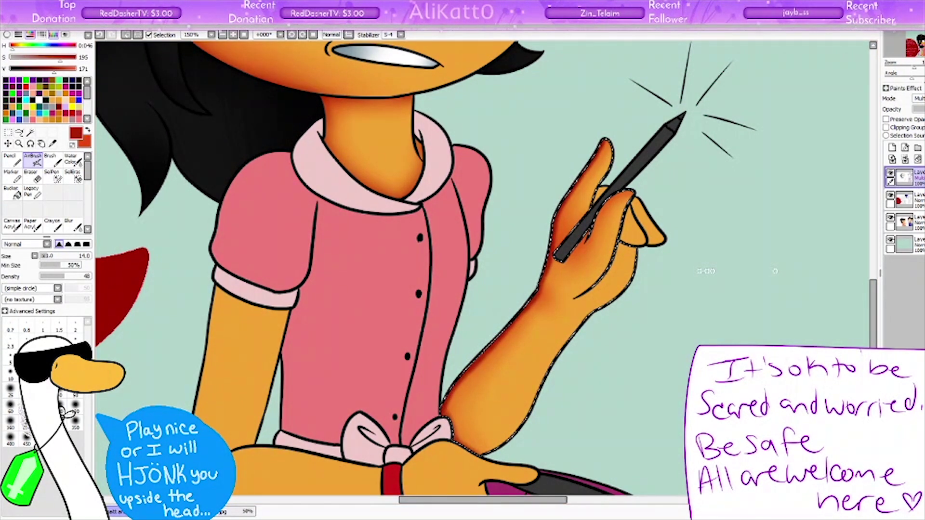
key("b")
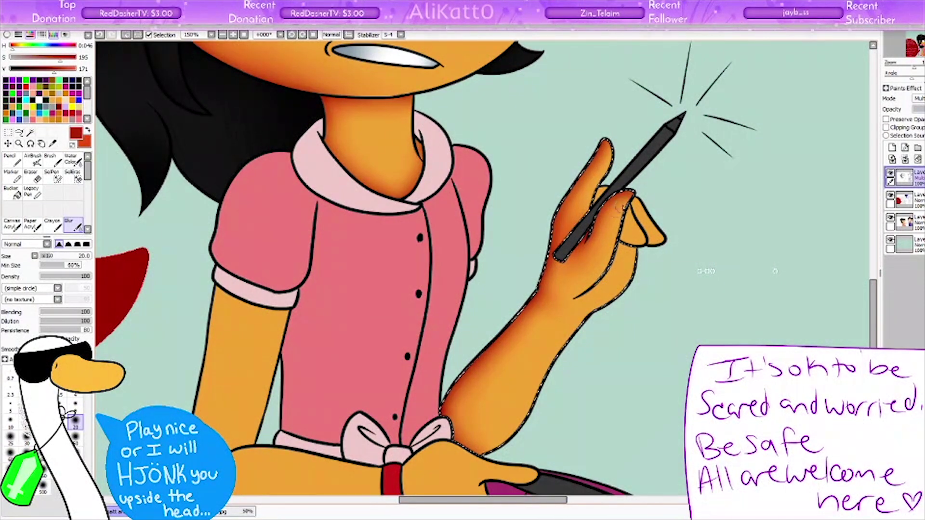
key("v")
key("b")
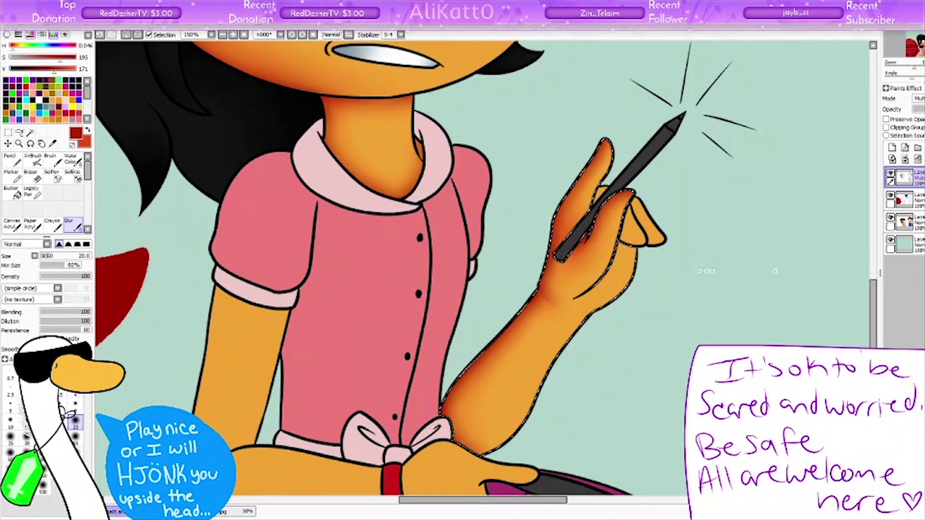
key("x")
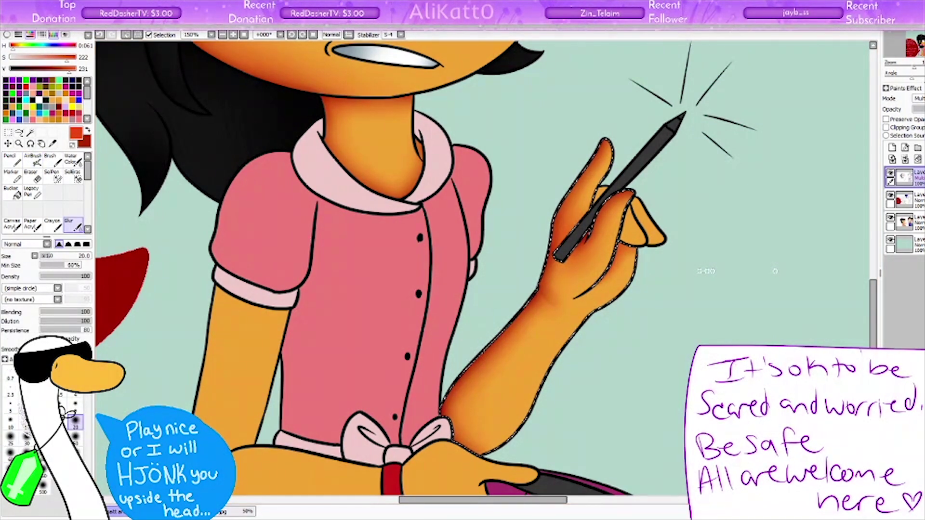
key("ctrl+d")
key("x")
Step: Select the remaining fingers and the lowered arm, and start its orange-red shadows below the sleeve and on the forearm
left_click(30, 133)
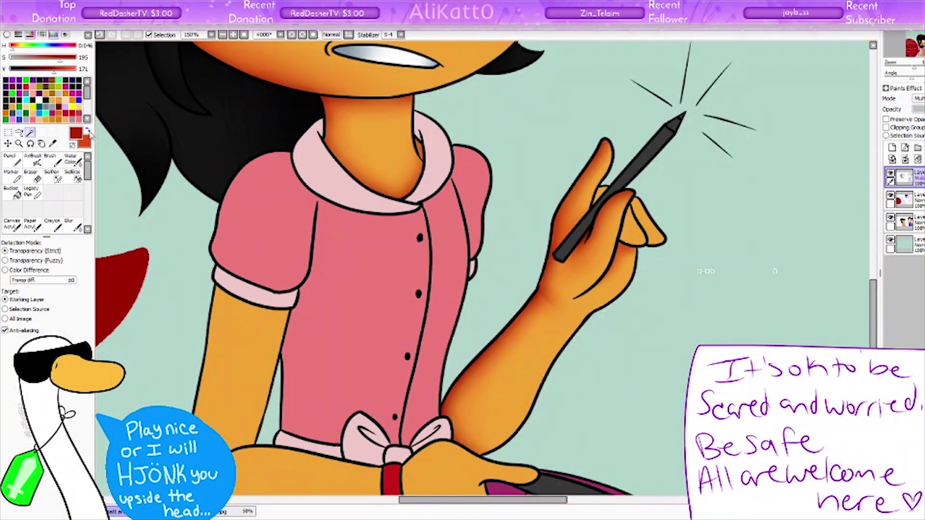
left_click(636, 224)
left_click(241, 386)
scroll(385, 270, "down", 2)
left_click(33, 159)
key("x")
left_click_drag(284, 233, 289, 284)
mouse_move(311, 380)
left_mouse_down()
mouse_move(371, 388)
mouse_move(380, 441)
left_mouse_up()
Step: Airbrush orange-red at size 35 around the lowered arm's edges and underside, and shade the palm at size 20
key("bracketright")
key("bracketright")
key("bracketright")
left_click_drag(231, 221, 277, 244)
left_click_drag(208, 227, 196, 405)
left_click_drag(226, 436, 345, 447)
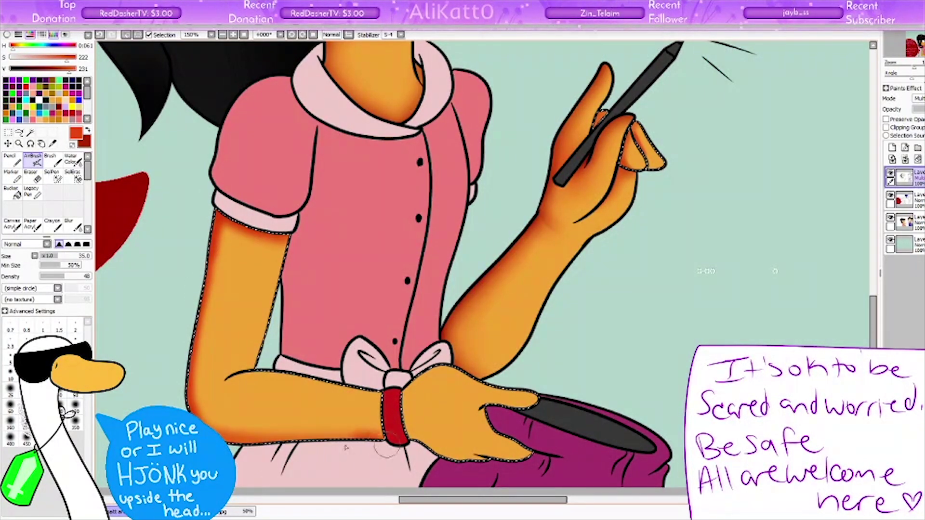
left_click_drag(410, 436, 462, 446)
key("bracketleft")
key("bracketleft")
key("bracketleft")
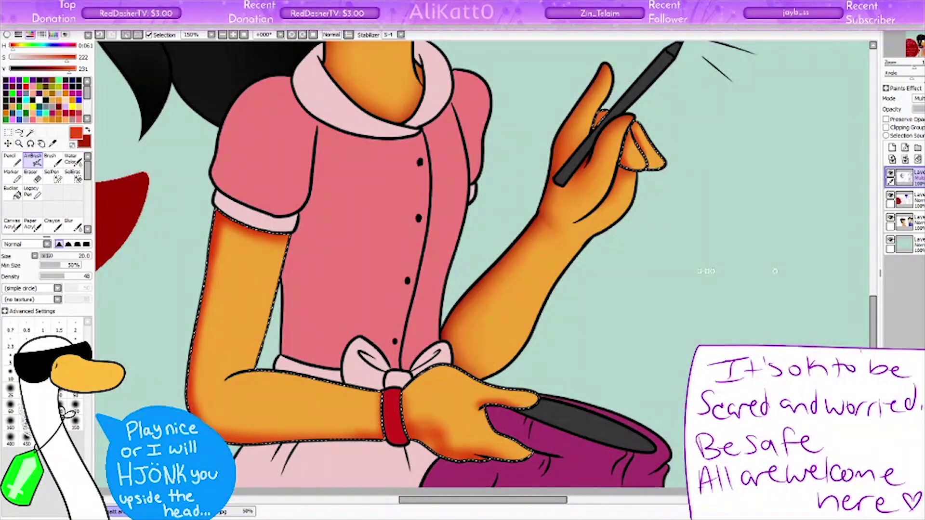
Step: Soften the lowered arm and hand shadows with the Blur brush at sizes 35 and 20
left_click(72, 224)
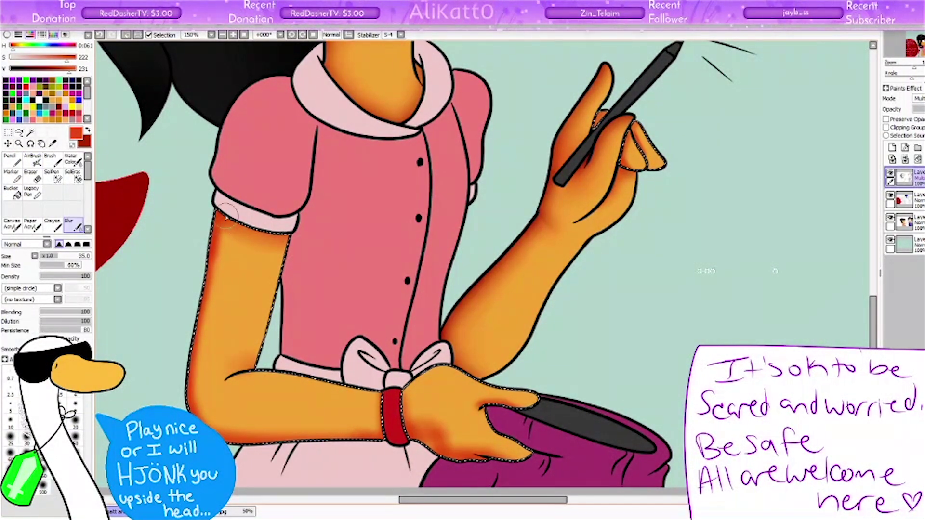
key("bracketleft")
key("bracketleft")
key("bracketleft")
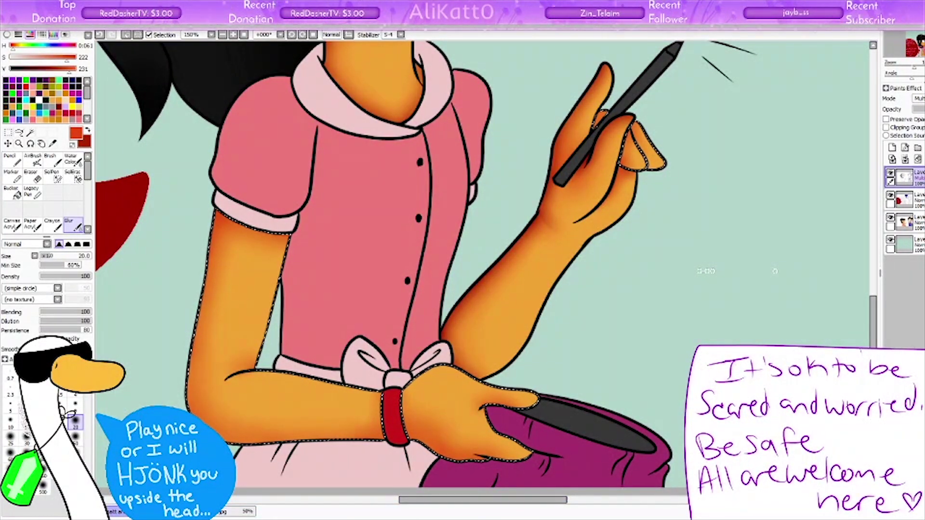
Step: Deepen the lowered arm's edge shadows with a dark red airbrush at size 20, soften them with Blur up to size 50, and deselect
key("v")
key("bracketright")
key("bracketright")
key("bracketright")
key("bracketright")
key("bracketright")
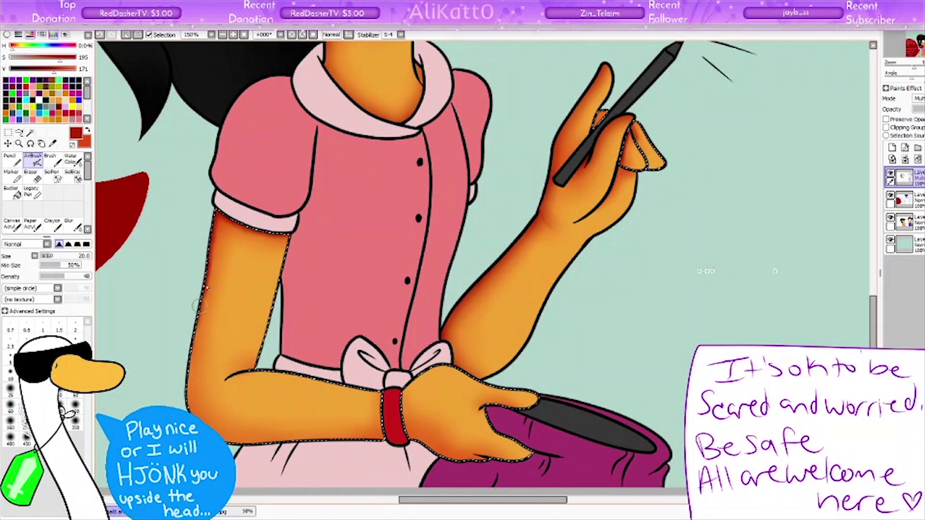
key("b")
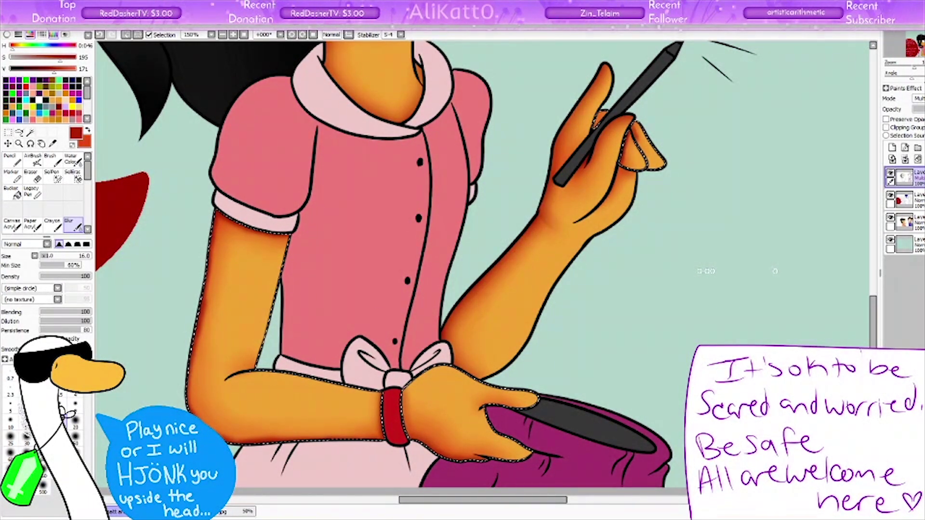
left_click_drag(212, 255, 205, 375)
left_click(26, 436)
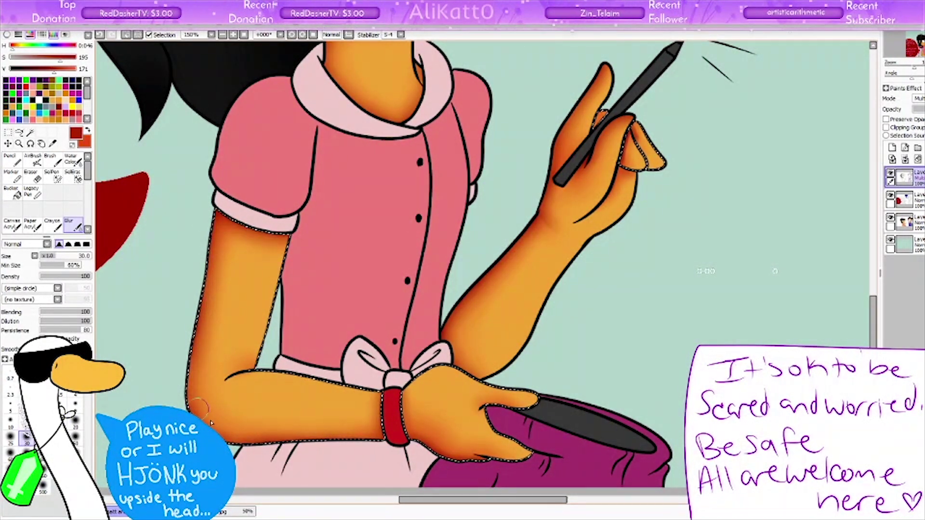
scroll(534, 345, "down", 3)
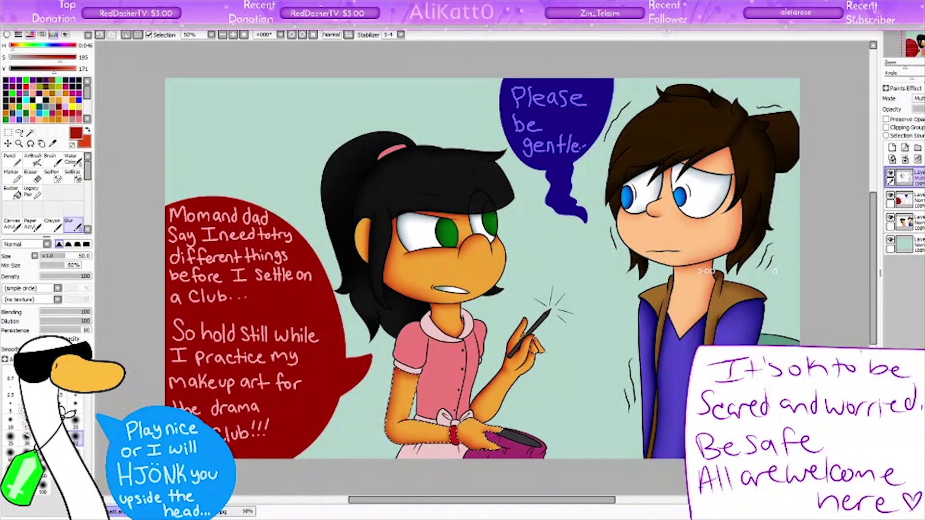
Step: Select the red bracelet, airbrush dark red shadows along its edges down to size 14, blur them, and deselect
key("ctrl+plus")
scroll(775, 272, "down", 5)
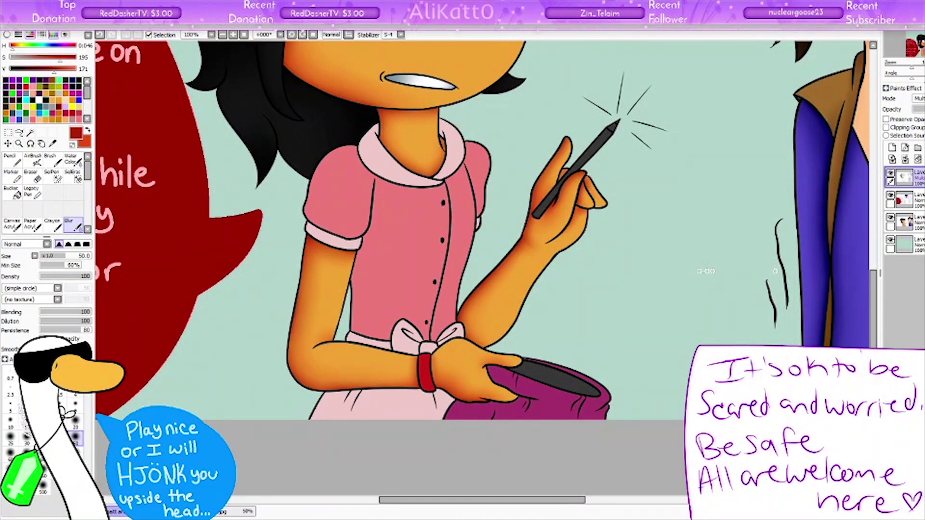
scroll(482, 289, "down", 3)
scroll(477, 337, "up", 2)
left_click(477, 391)
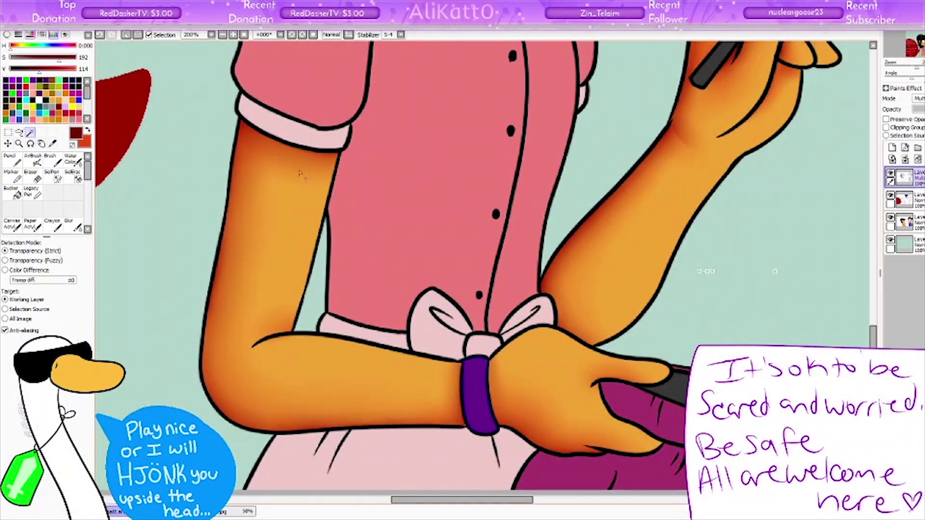
key("a")
key("b")
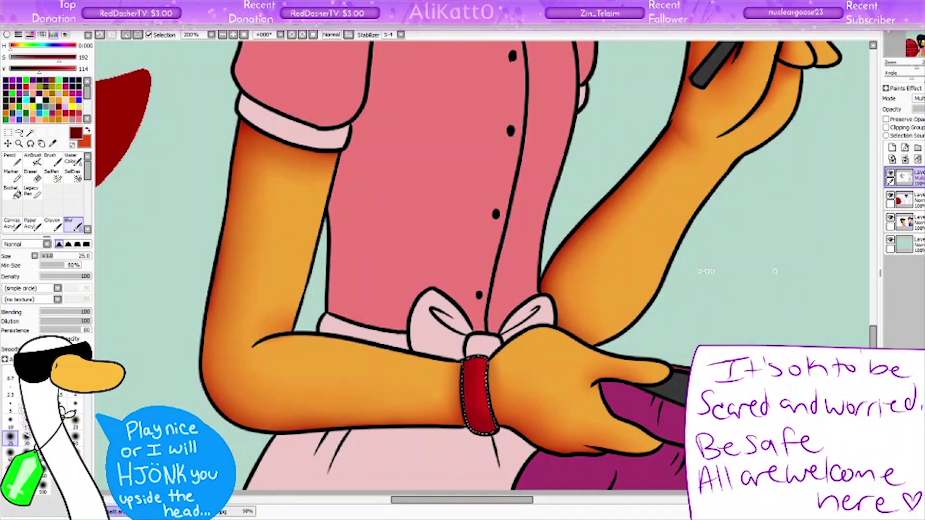
key("bracketleft")
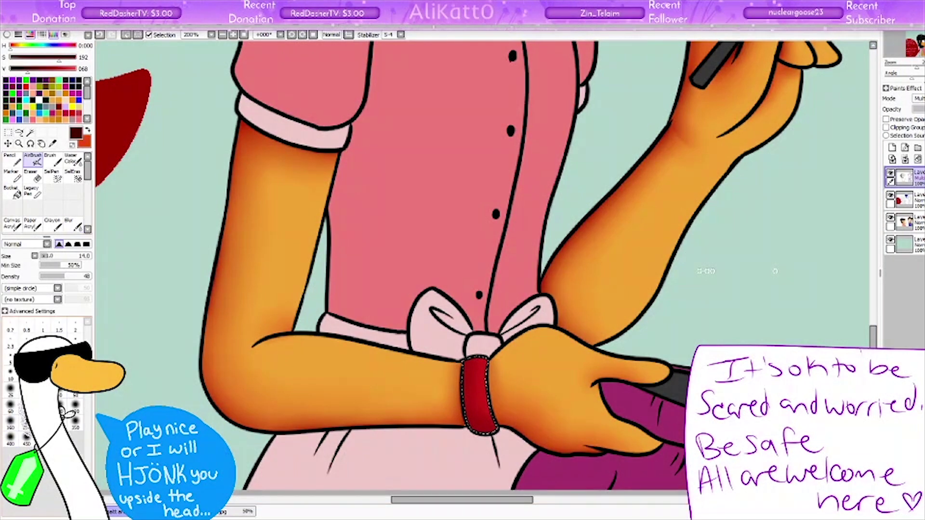
left_click(135, 36)
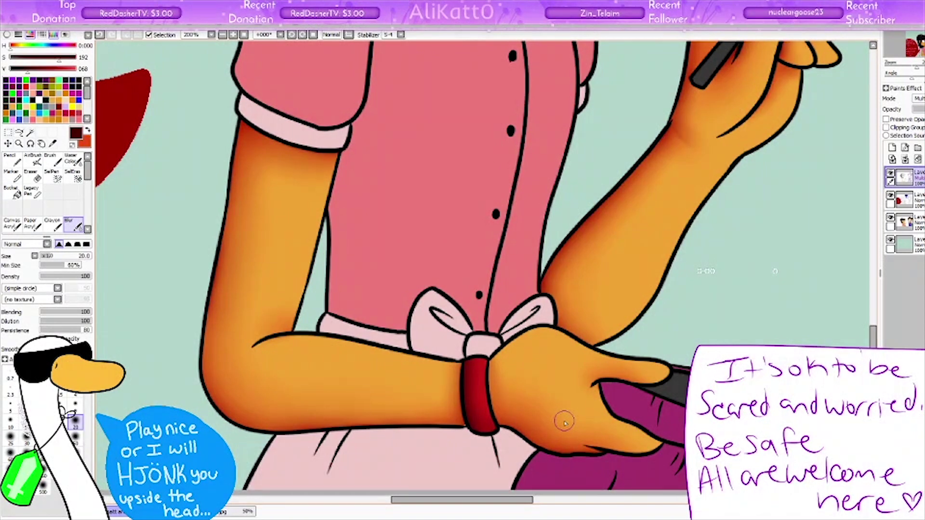
Step: Airbrush black shading at size 50 inside the dark opening of the purple bag
scroll(441, 227, "down", 3)
key("v")
left_click(441, 226, "alt")
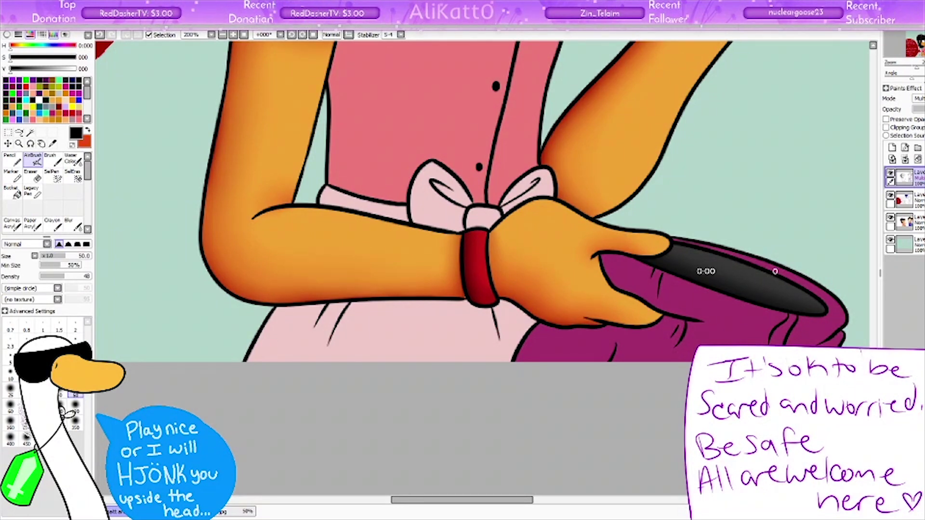
Step: Select the purple bag and airbrush dark maroon shadows under the hand and along its folds on the shading layer
key("n")
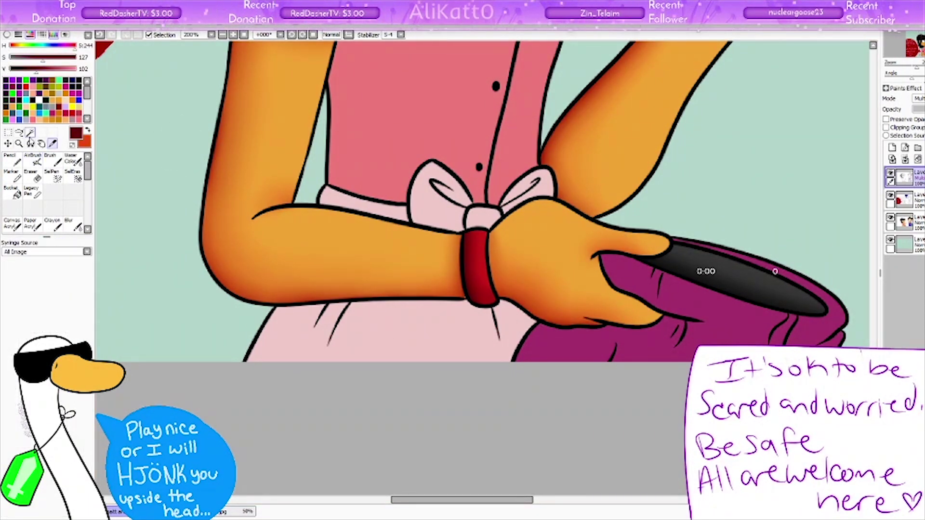
key("v")
left_click(905, 177)
mouse_move(535, 347)
left_mouse_down()
mouse_move(647, 330)
mouse_move(635, 295)
left_mouse_up()
Step: Soften the purple bag's shadows with the Blur brush up to size 40 and deselect
key("b")
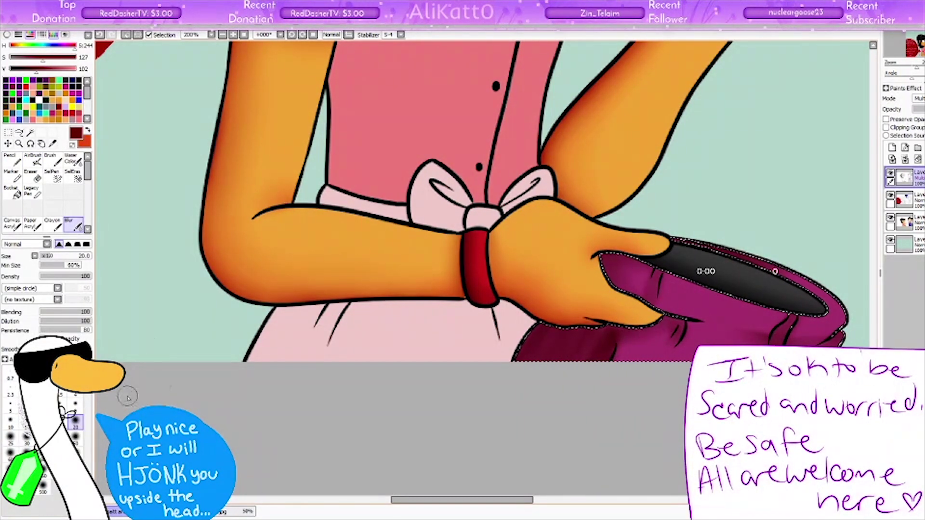
key("bracketright")
key("bracketright")
key("bracketright")
key("bracketright")
mouse_move(649, 332)
left_mouse_down()
mouse_move(627, 314)
mouse_move(655, 313)
mouse_move(636, 332)
mouse_move(654, 329)
left_mouse_up()
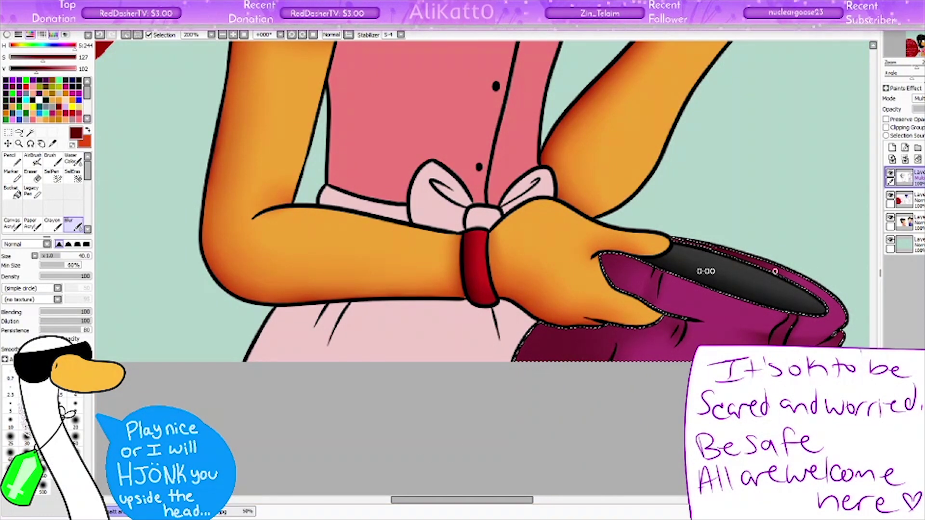
left_click_drag(462, 500, 502, 500)
left_click(126, 35)
scroll(115, 93, "up", 3)
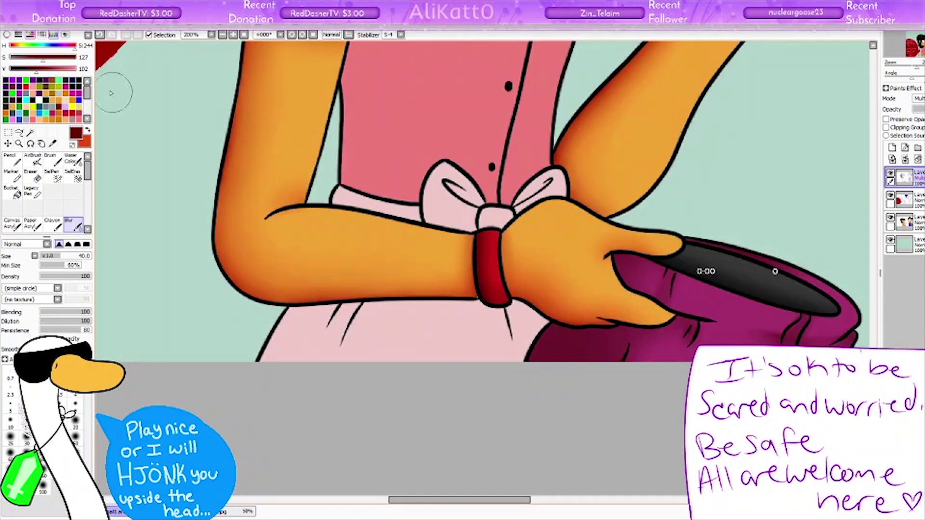
Step: Select the pink bodice and sleeves, add a new layer, and airbrush dark red shadows along their edges at size 14
key("w")
scroll(330, 158, "up", 5)
key("a")
key("ctrl+shift+n")
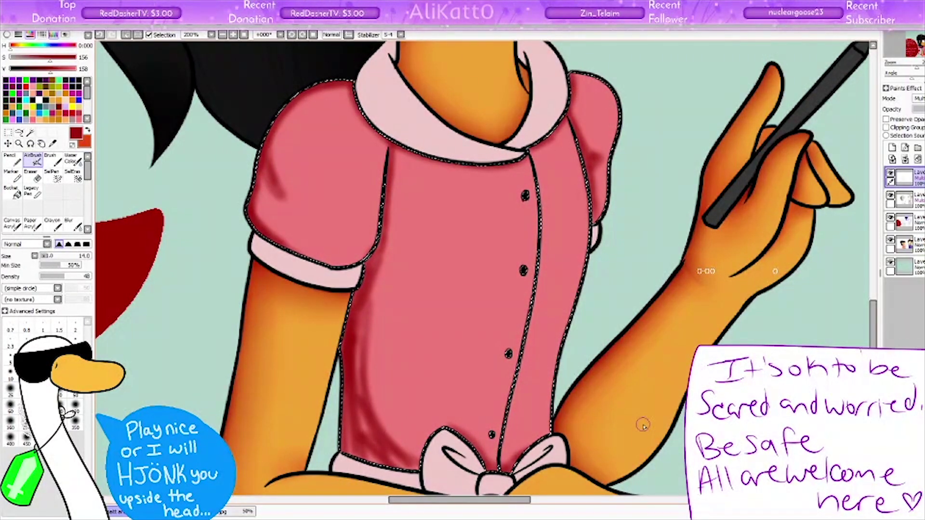
Step: Soften the bodice and sleeve shadows with the Blur brush at sizes 20 and 35
key("b")
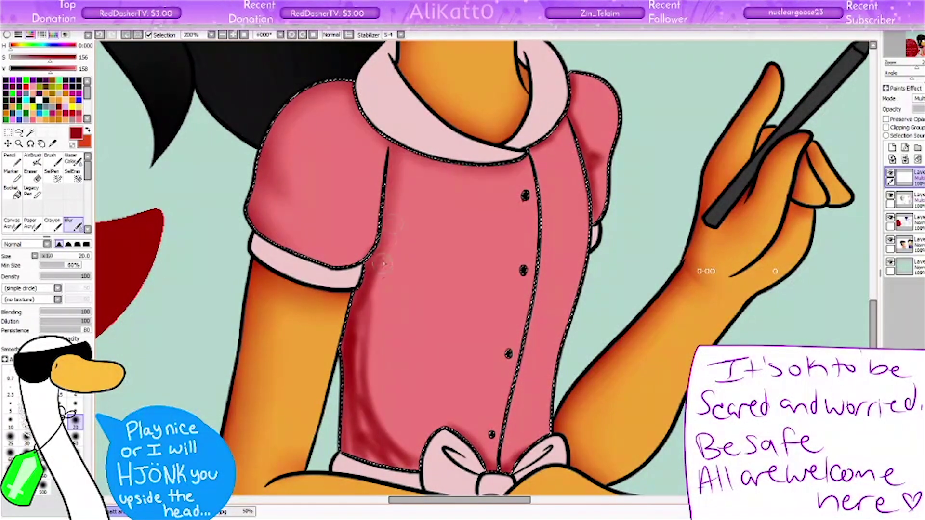
key("bracketright")
key("bracketright")
key("bracketright")
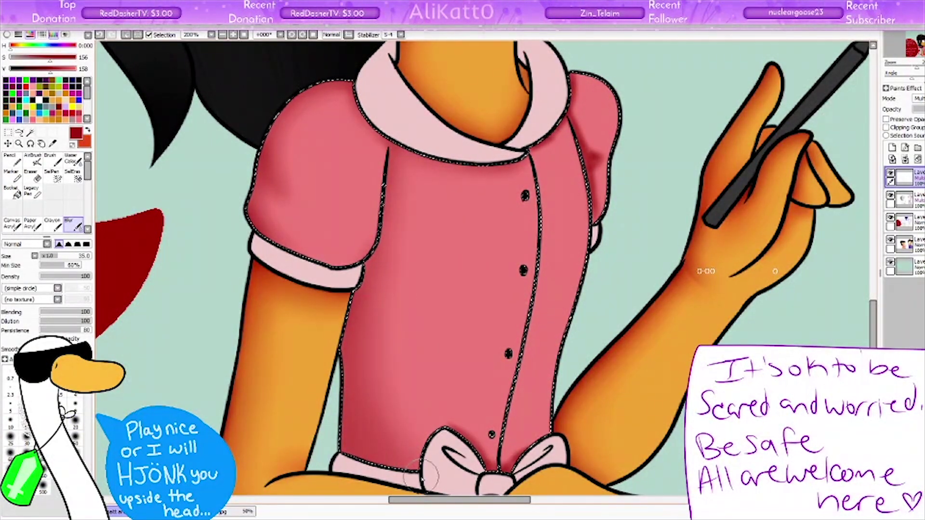
left_click(75, 422)
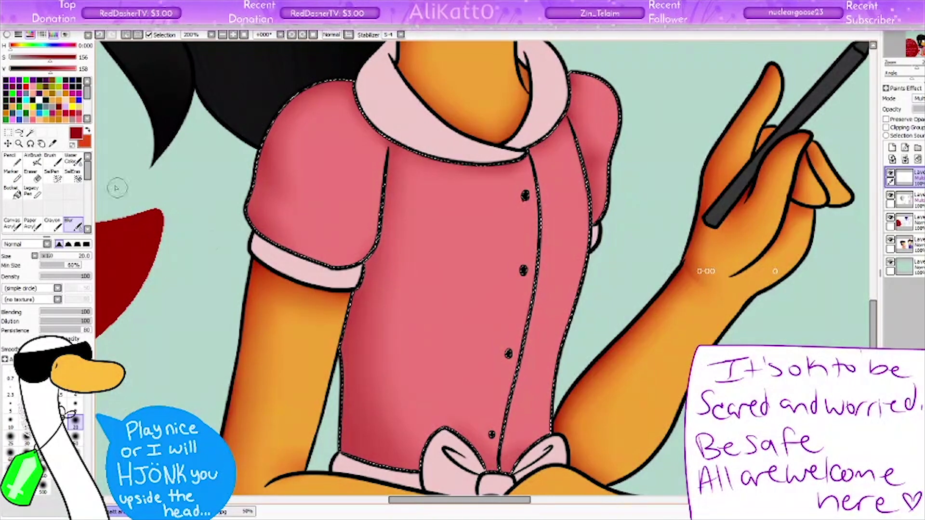
Step: Deepen the bodice and sleeve edges with a darker red airbrush at size 10 and blur them at size 14
key("v")
key("bracketleft")
key("bracketleft")
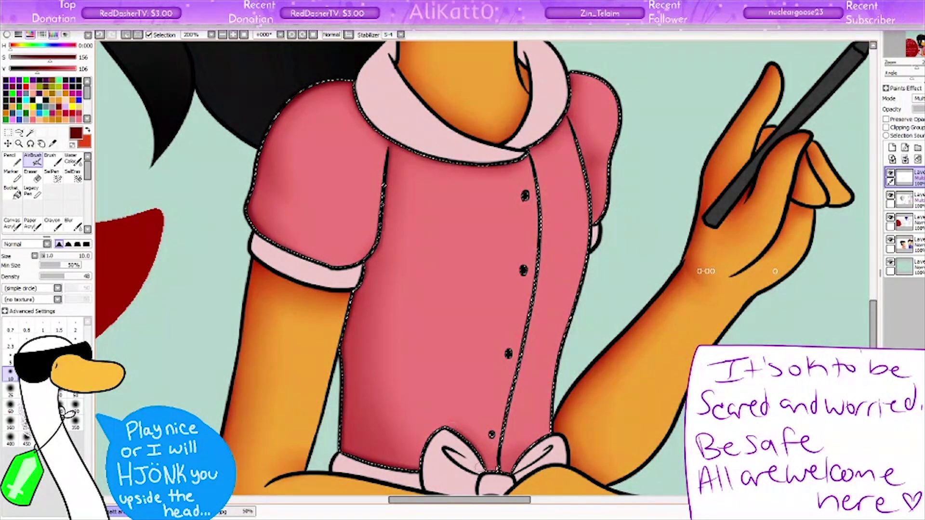
key("b")
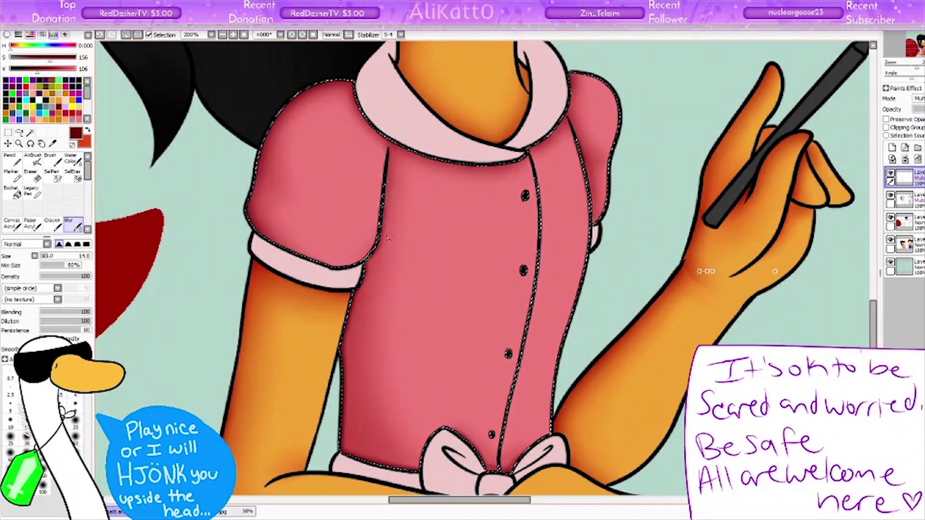
Step: Airbrush thin dark red fold lines on the puffed sleeves at size 9 and blur them at size 20
key("bracketleft")
key("bracketleft")
key("bracketleft")
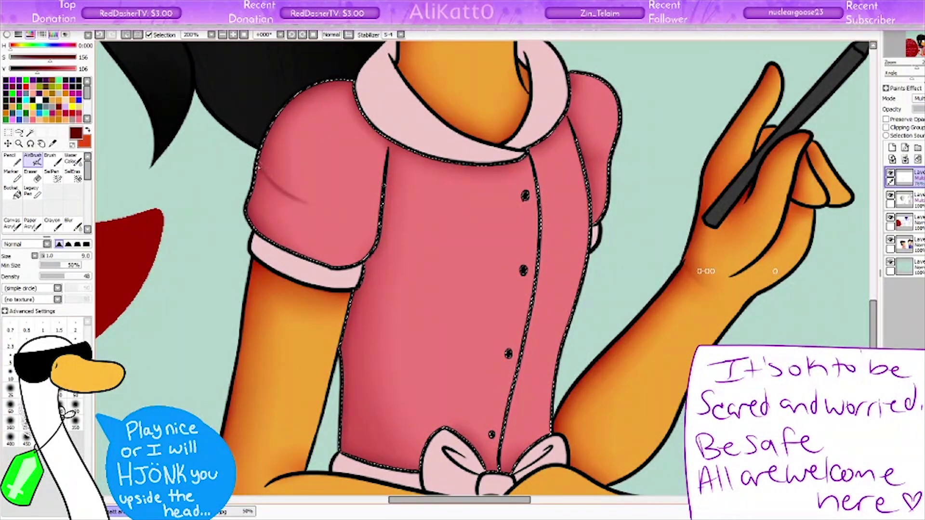
key("bracketright")
key("bracketright")
key("bracketright")
key("bracketright")
key("bracketright")
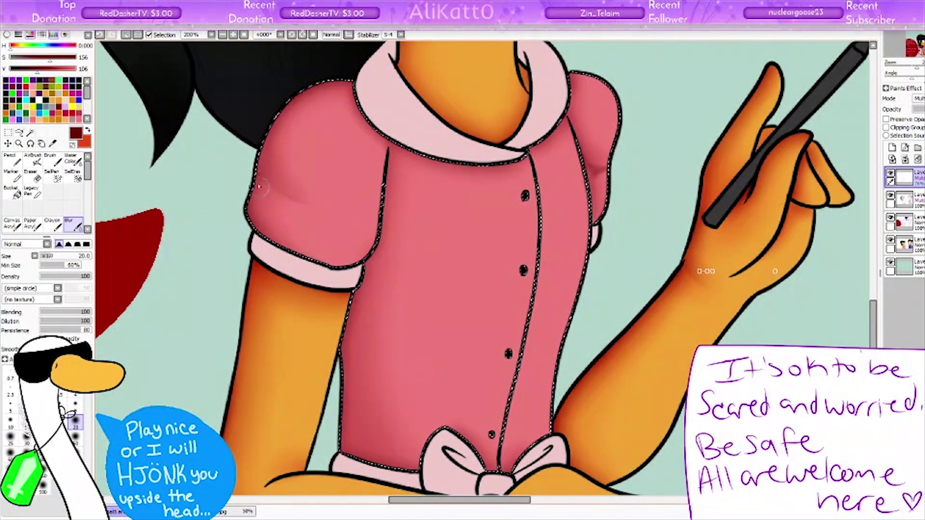
Step: Select the pink hair tie, airbrush dark red shading onto it at size 50, and deselect
scroll(523, 337, "up", 10)
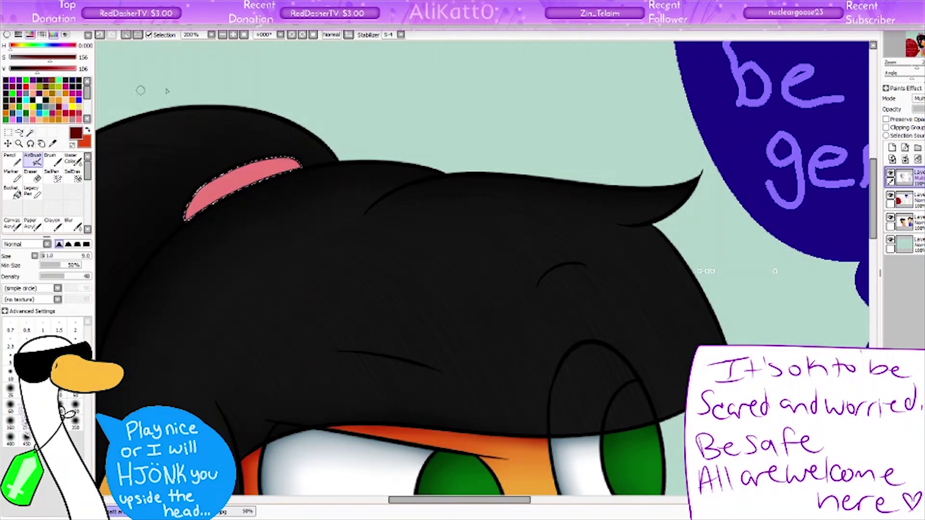
left_click_drag(253, 155, 186, 223)
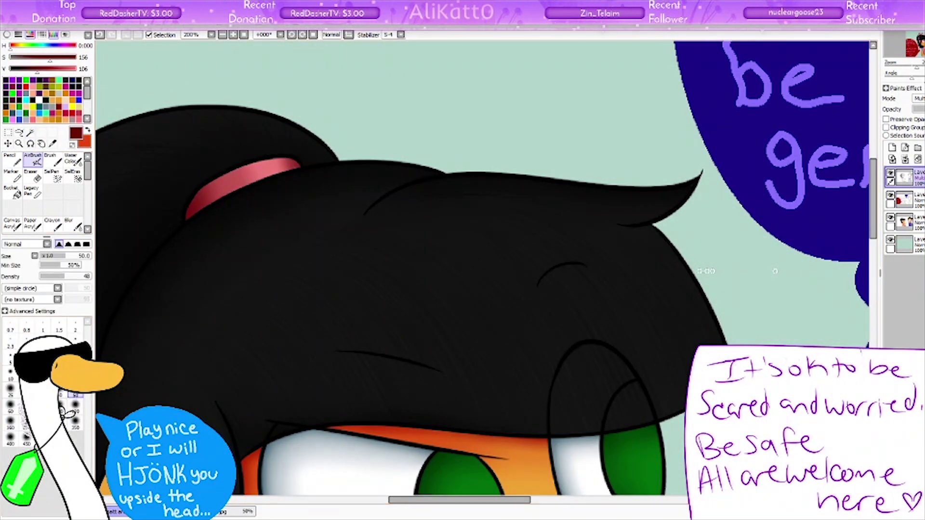
Step: Select the pale pink near collar, sleeve cuff, belt and waist bow on the character's colour layer
scroll(482, 270, "down", 10)
key("w")
left_click(455, 227)
left_click(309, 344, "shift")
scroll(482, 269, "down", 10)
key("s")
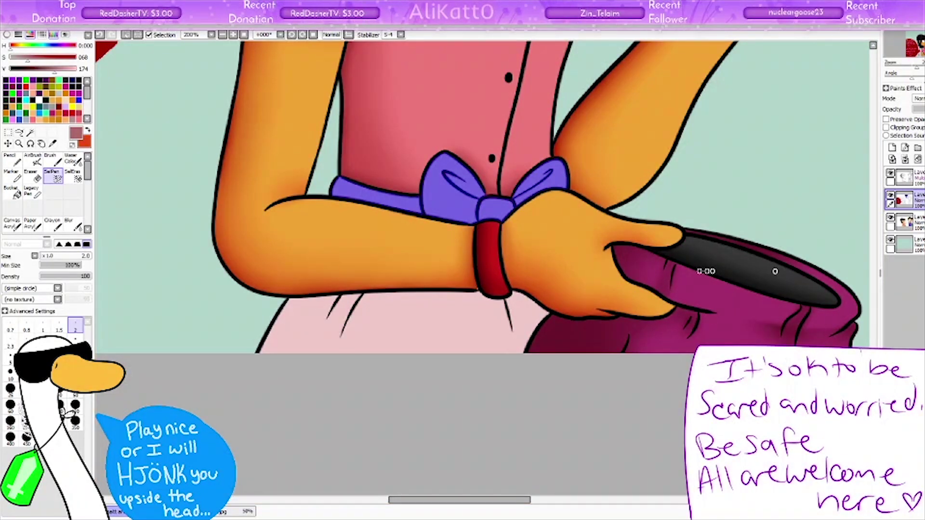
Step: Airbrush muted pink shadows at size 9 on the belt, bow, sleeve cuff and collar on the shading layer
key("v")
left_click(905, 177)
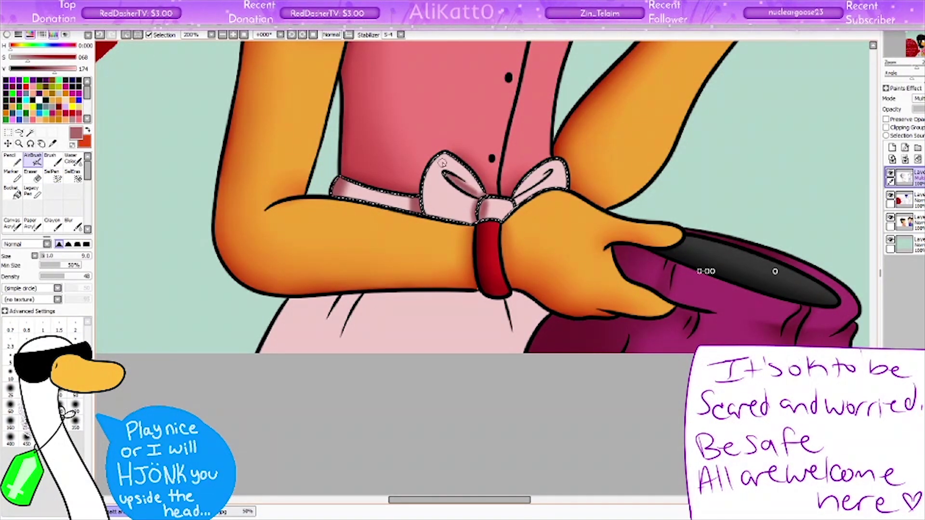
scroll(434, 145, "up", 10)
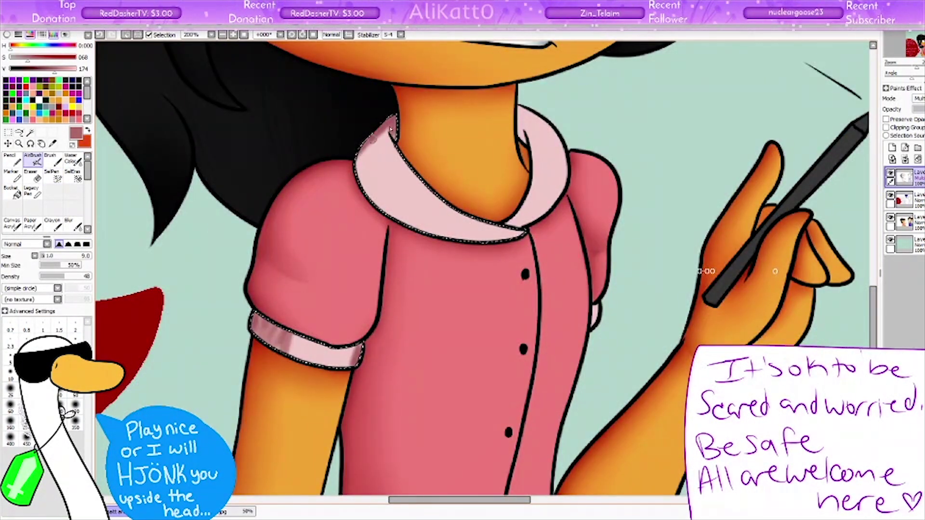
Step: Soften the collar, cuff, belt and bow shadows with the Blur brush at sizes 20 and 14
key("b")
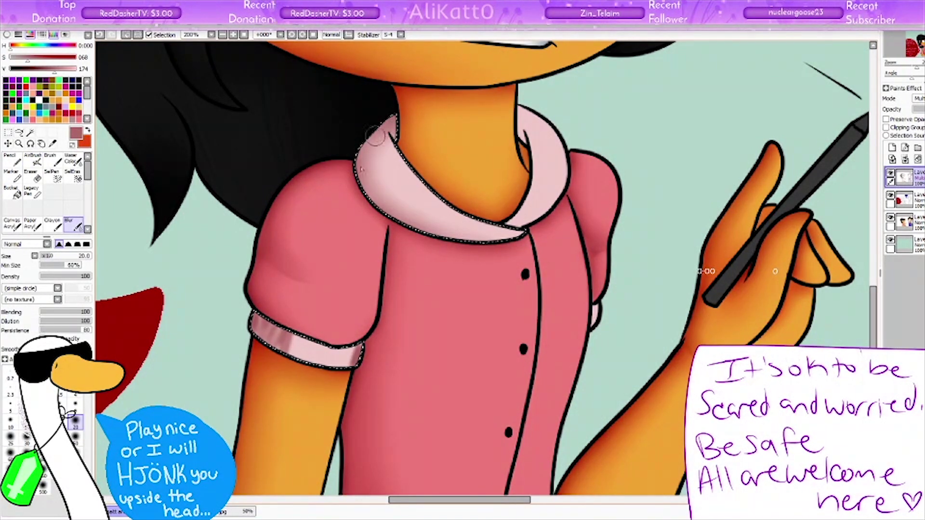
scroll(356, 358, "down", 10)
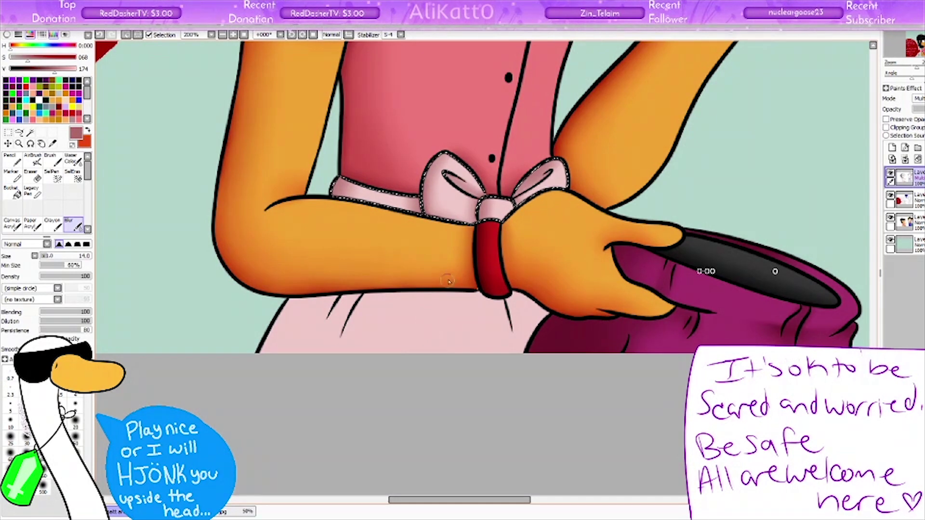
scroll(432, 332, "up", 10)
scroll(431, 332, "down", 2)
Step: Sample the pink, darken it to value 150, deepen the bow, belt, cuff and collar shadows at size 9, and blur them at size 14
left_click(53, 143)
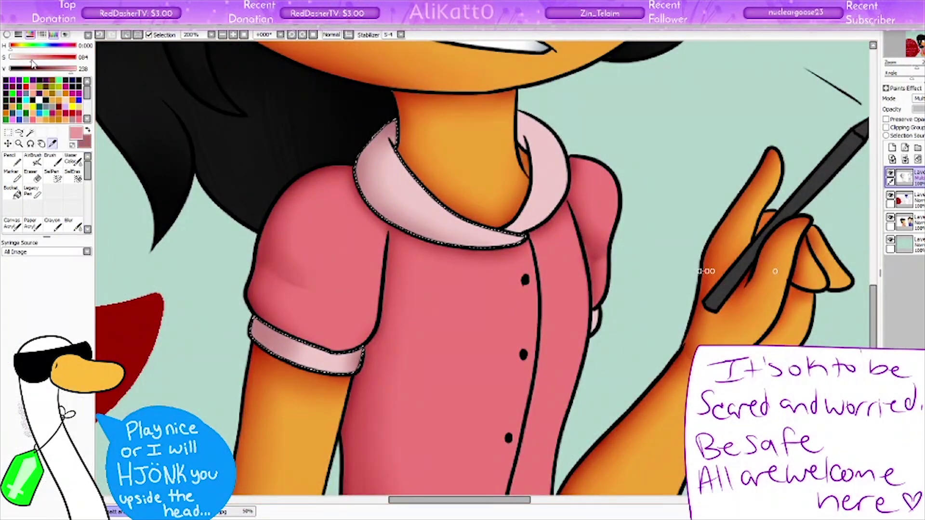
left_click(32, 159)
left_click_drag(71, 68, 49, 68)
scroll(482, 269, "down", 5)
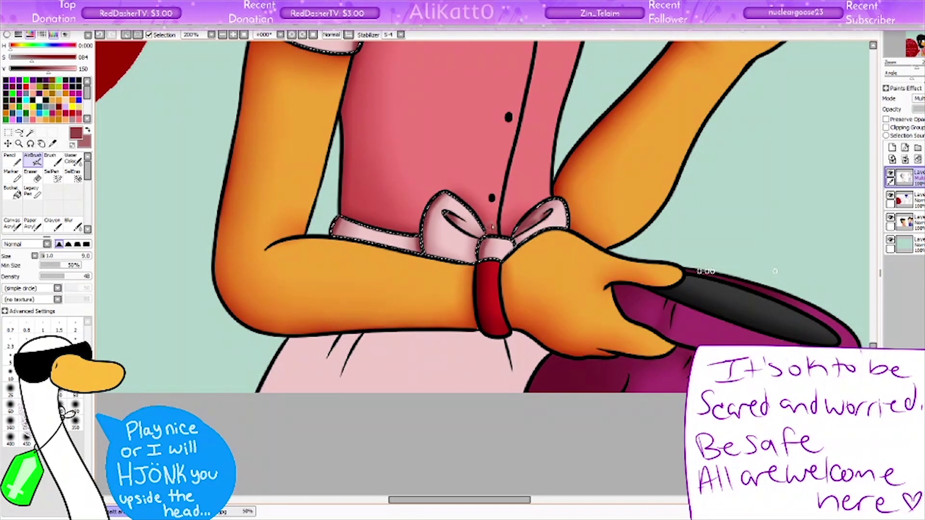
key("b")
scroll(361, 294, "up", 5)
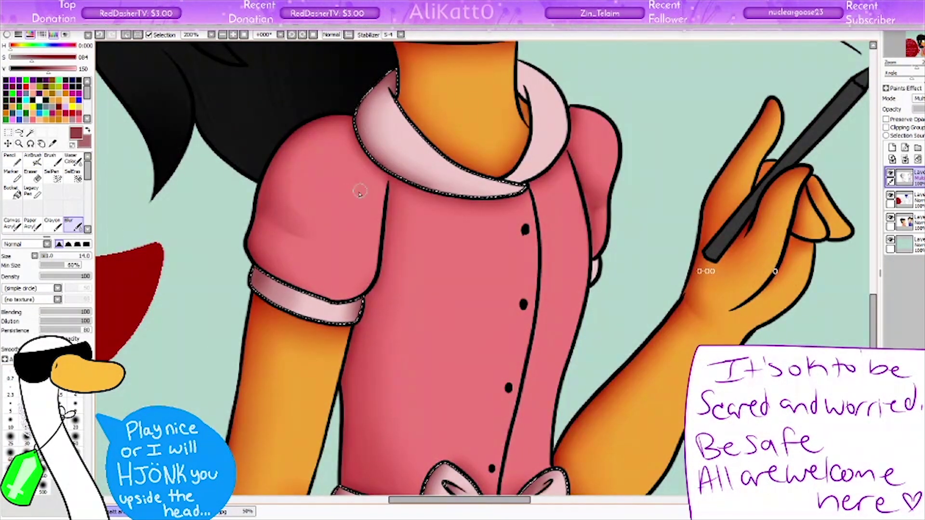
Step: Select the far side of the collar, the far sleeve cuff and the pale pink skirt on the colour layer
key("w")
left_click(535, 125)
scroll(363, 229, "down", 6)
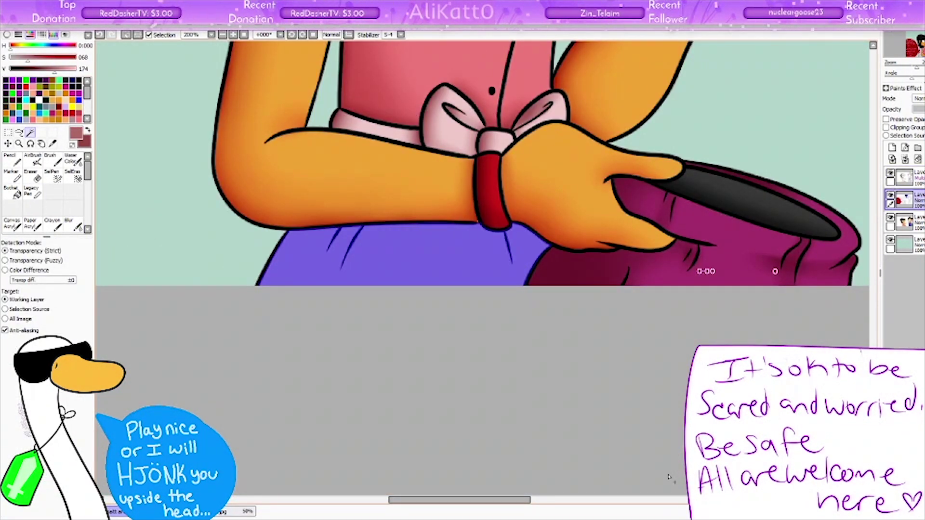
scroll(669, 477, "up", 6)
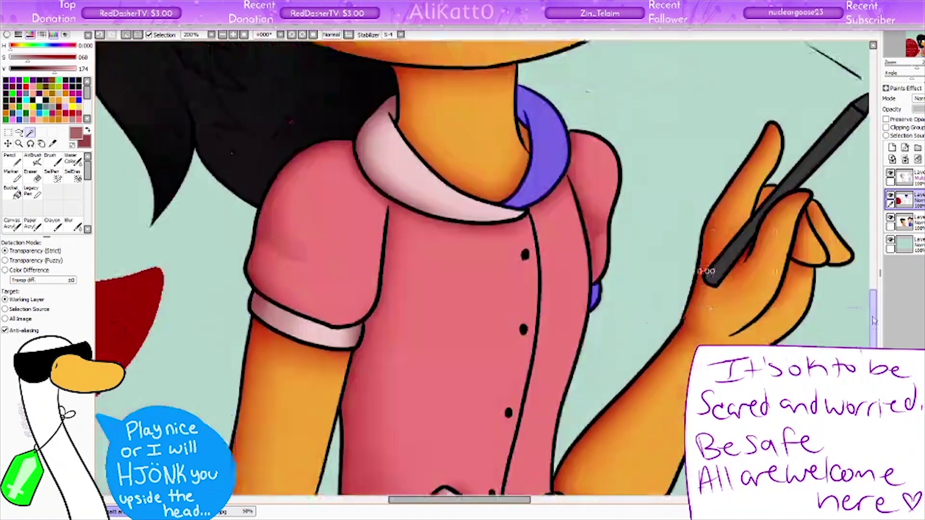
Step: Airbrush muted pink shadows along the pale skirt's folds at size 9 and soften them with the Blur brush at sizes 25 and 20
key("a")
mouse_move(503, 385)
left_mouse_down()
mouse_move(361, 385)
mouse_move(334, 392)
left_mouse_up()
key("b")
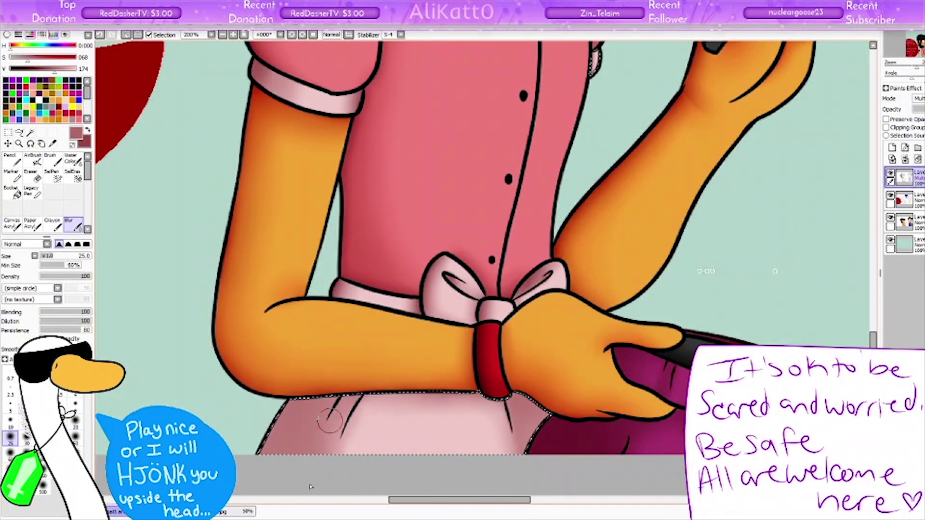
key("a")
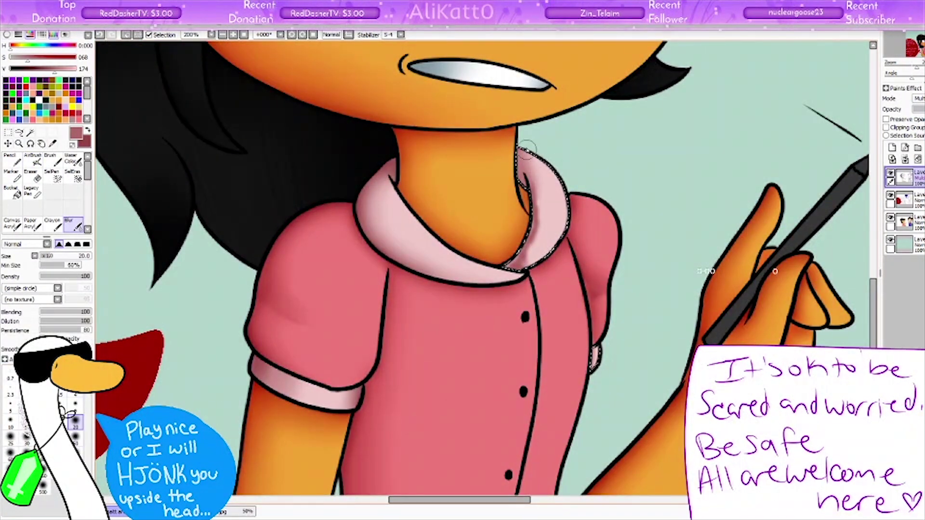
scroll(872, 342, "down", 8)
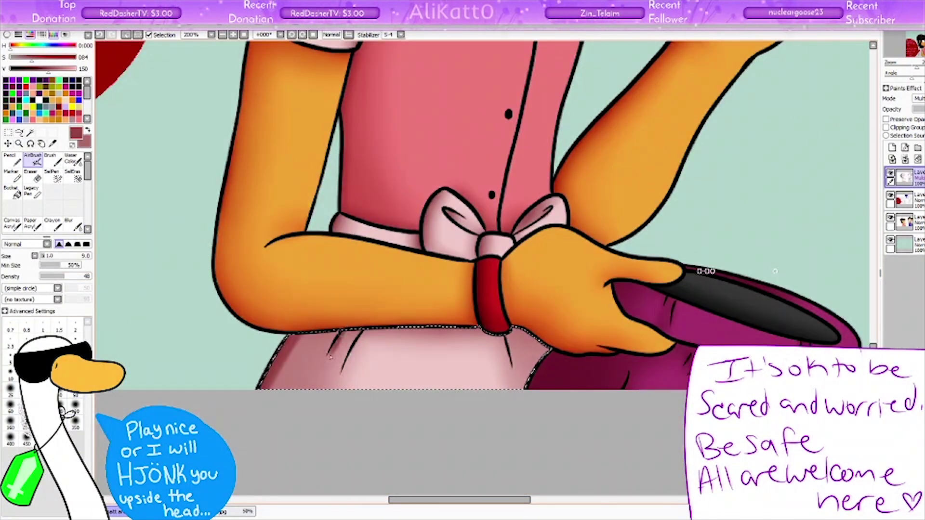
key("b")
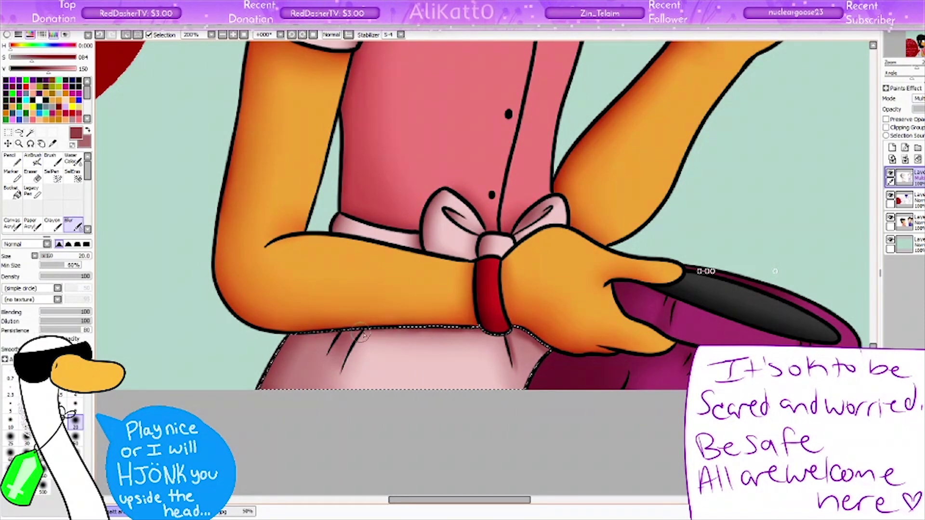
Step: Reselect the far side of the collar, blur its shadow at size 20 and clear the selection
scroll(166, 93, "up", 8)
key("w")
left_click(527, 166)
key("b")
left_click_drag(525, 126, 530, 250)
key("ctrl+d")
Step: Select the raised makeup pencil on the colour layer, airbrush black shadows along it on the shading layer, and blur them at size 20
scroll(482, 269, "right", 5)
left_click(903, 198)
key("w")
left_click(554, 212)
left_click(33, 159)
left_click(904, 176)
mouse_move(619, 140)
left_mouse_down()
mouse_move(460, 323)
mouse_move(496, 270)
left_mouse_up()
left_click(74, 224)
left_click_drag(604, 149, 499, 274)
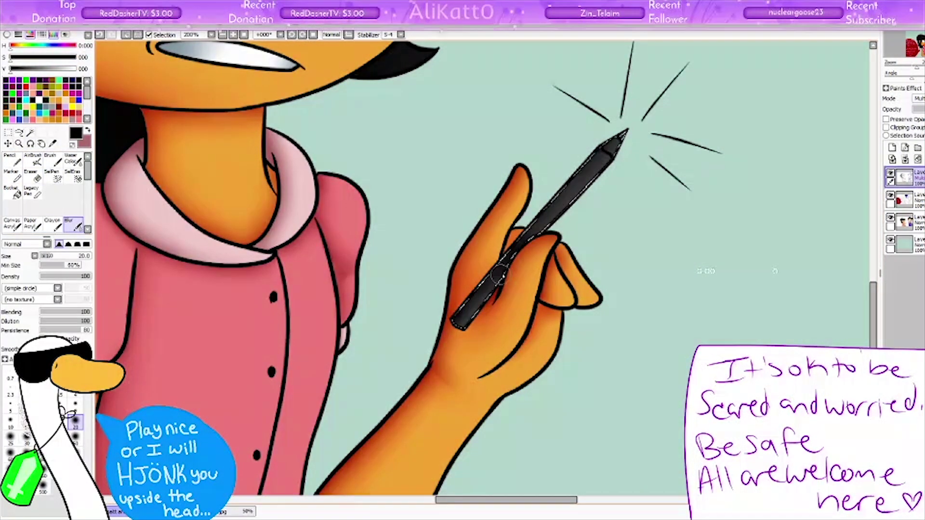
Step: Shade the green chair behind the second character with dark green at size 120 and blur the shadow
key("minus")
key("minus")
mouse_move(626, 347)
left_mouse_down()
mouse_move(607, 433)
mouse_move(612, 407)
mouse_move(640, 370)
left_mouse_up()
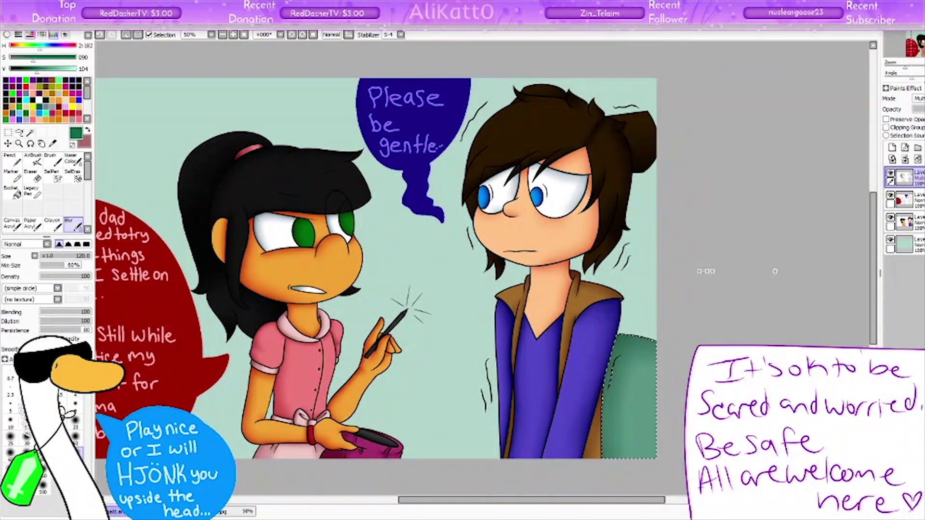
Step: Deselect the chair, airbrush a muted green shade over the lower background on a Multiply layer, and add a luminosity layer for highlights
key("v")
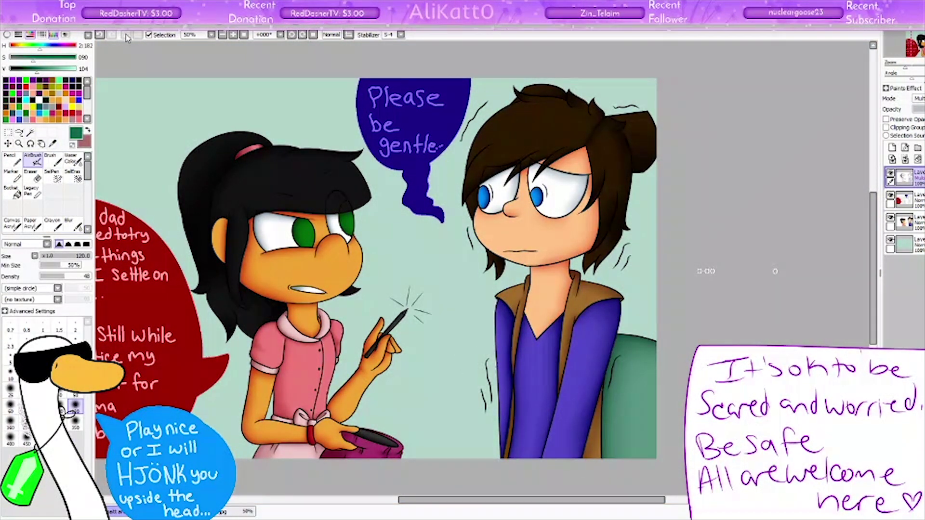
scroll(376, 270, "left", 5)
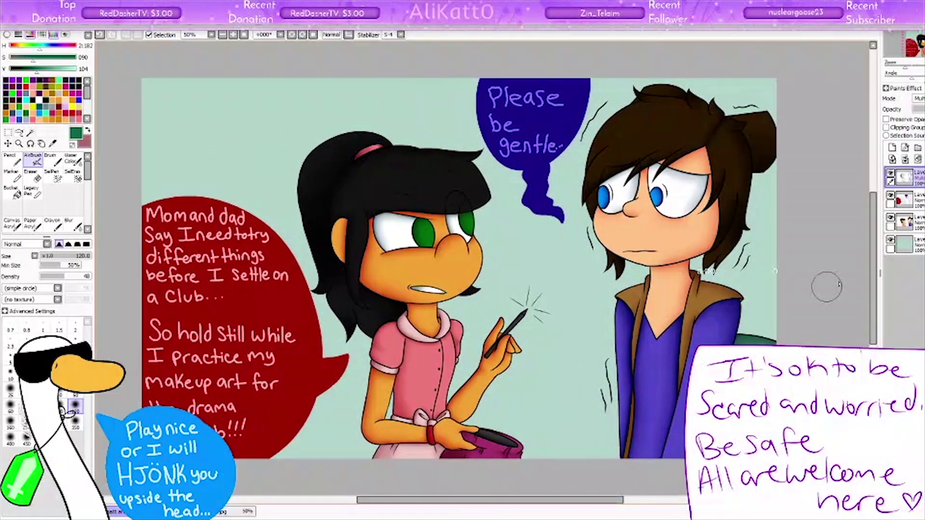
left_click(76, 63)
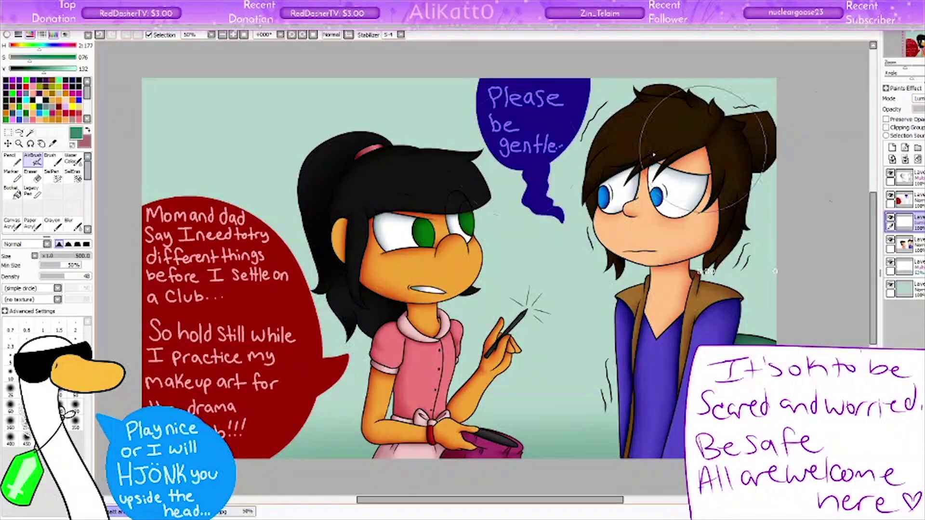
Step: Select both of the dark-haired girl's irises on the colour layer with the Magic Wand
key("ctrl+plus")
key("ctrl+plus")
key("ctrl+plus")
left_click(30, 132)
left_click(304, 161)
left_click(433, 133)
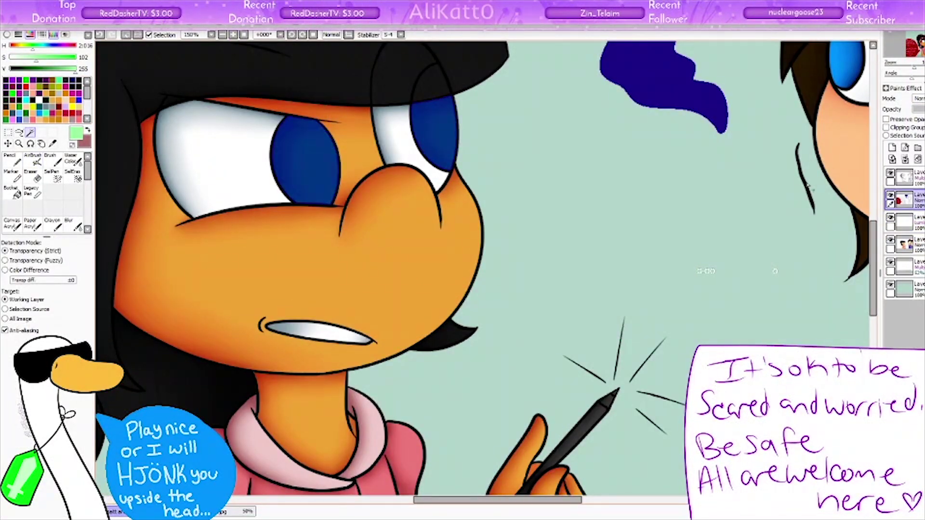
Step: Airbrush light green highlights and glints into both irises at size 14 on the luminosity layer
left_click(72, 224)
key("h")
key("v")
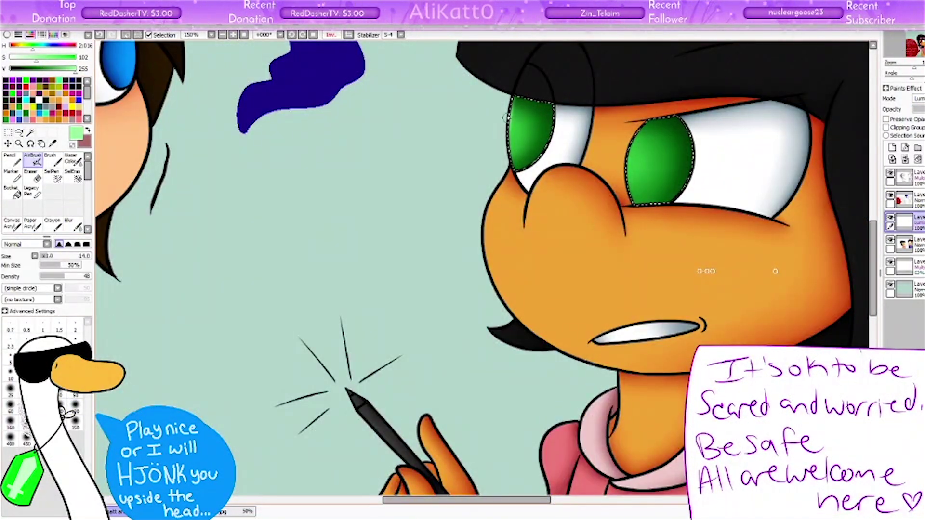
key("h")
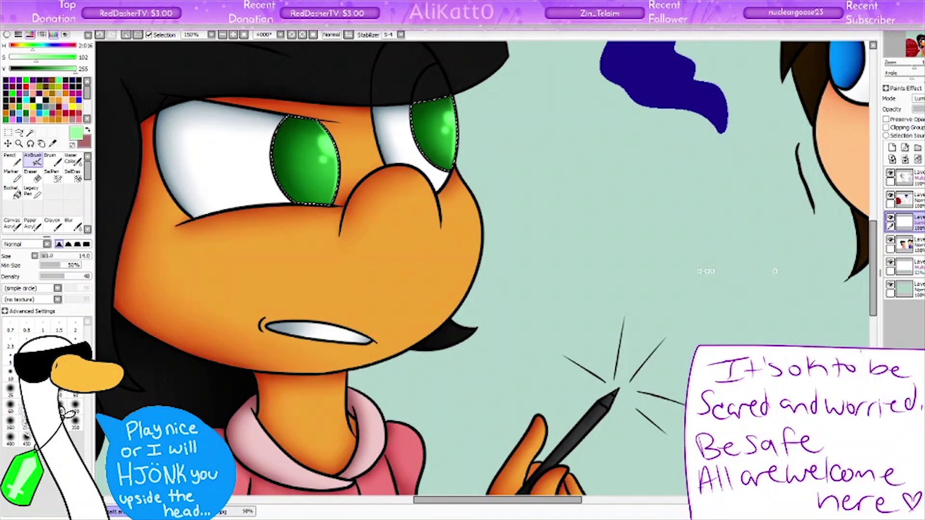
Step: Select the girl's face and ear, airbrush pale orange highlights on them at sizes 120 and 14, and deselect
left_click_drag(672, 495, 792, 495)
key("w")
left_click(413, 250)
left_click(172, 188, "shift")
left_click(33, 159)
left_click(74, 407)
left_click_drag(569, 241, 578, 337)
left_click_drag(578, 192, 593, 289)
left_click_drag(159, 125, 164, 241)
left_click_drag(588, 203, 583, 180)
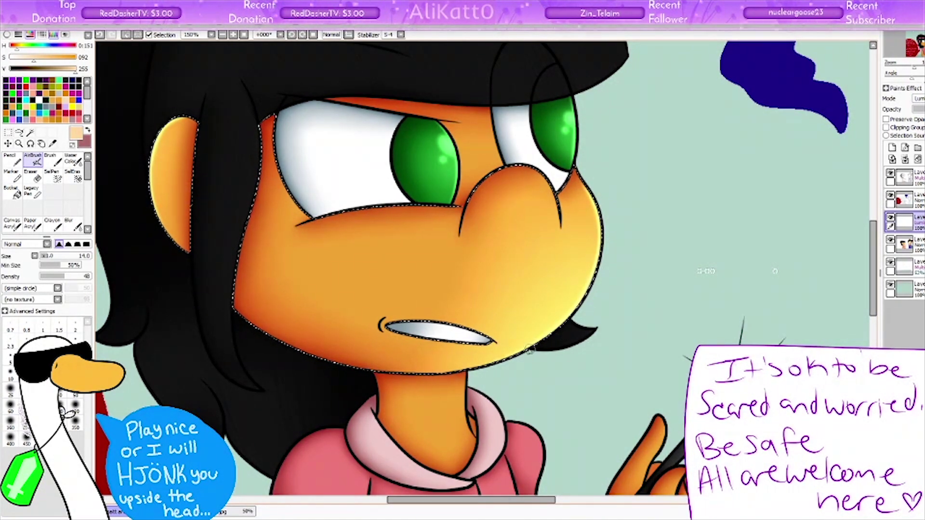
left_click(124, 35)
Step: Select the girl's neck, airbrush a pale orange highlight on it, and soften it with the Blur brush at size 120
key("w")
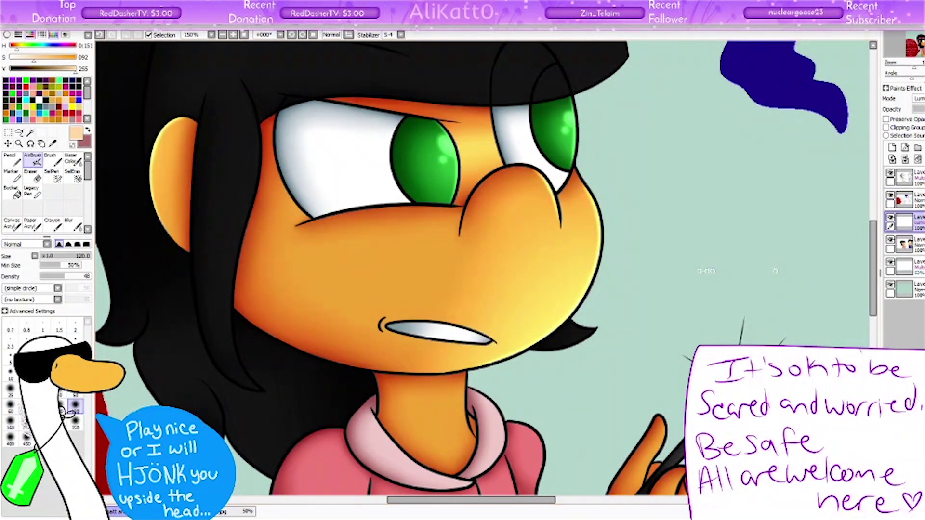
scroll(419, 289, "down", 5)
left_click(419, 231)
left_click(33, 159)
left_click(69, 224)
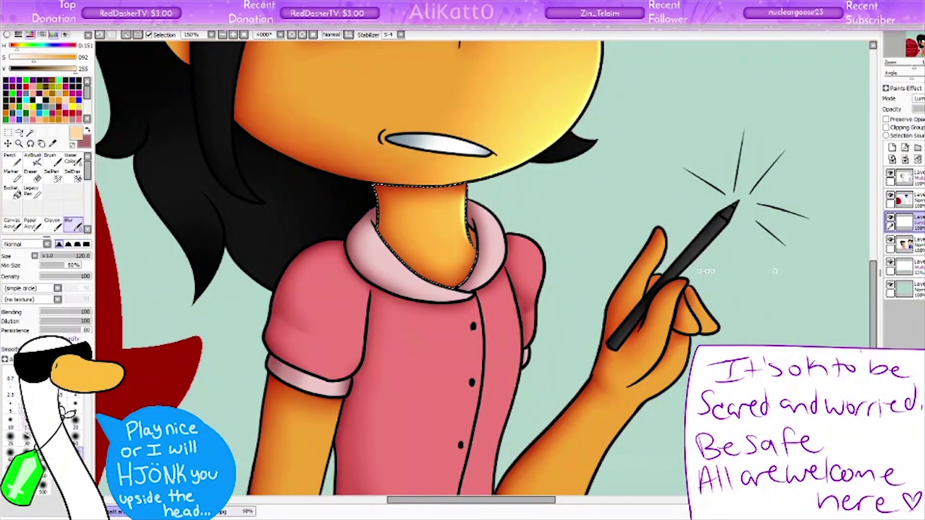
left_click_drag(457, 223, 435, 229)
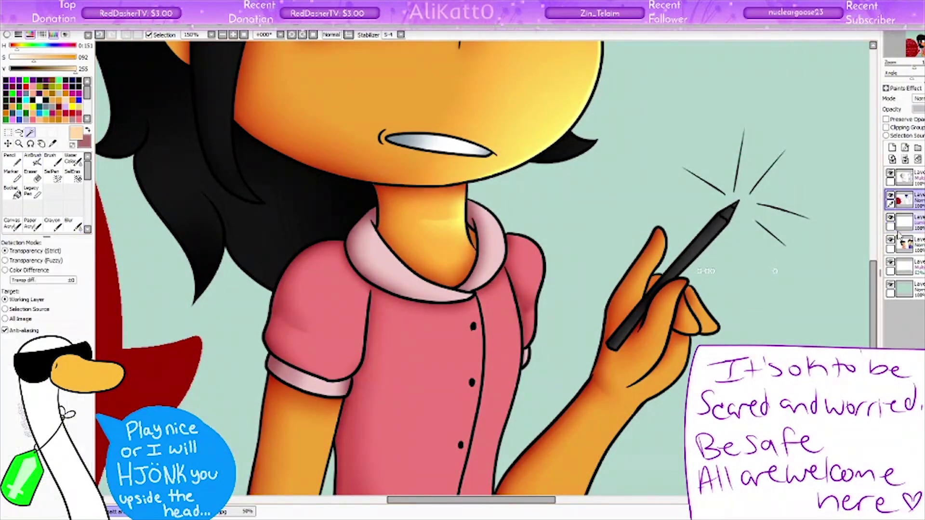
Step: Highlight the near arm and hand in pale orange, blur at size 80, add crisp edge highlights at size 9, and deselect
scroll(434, 236, "down", 5)
left_click_drag(308, 188, 303, 250)
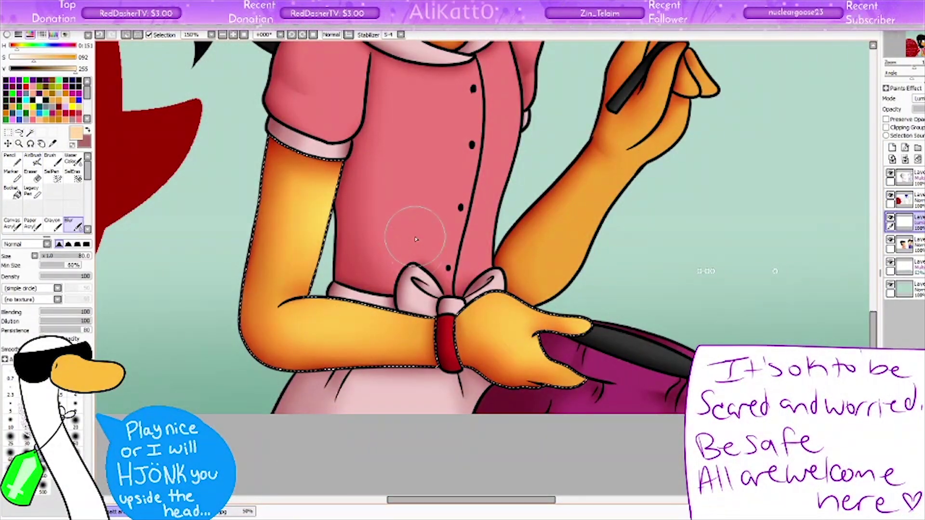
left_click(33, 159)
left_click_drag(337, 164, 320, 255)
left_click_drag(281, 304, 429, 313)
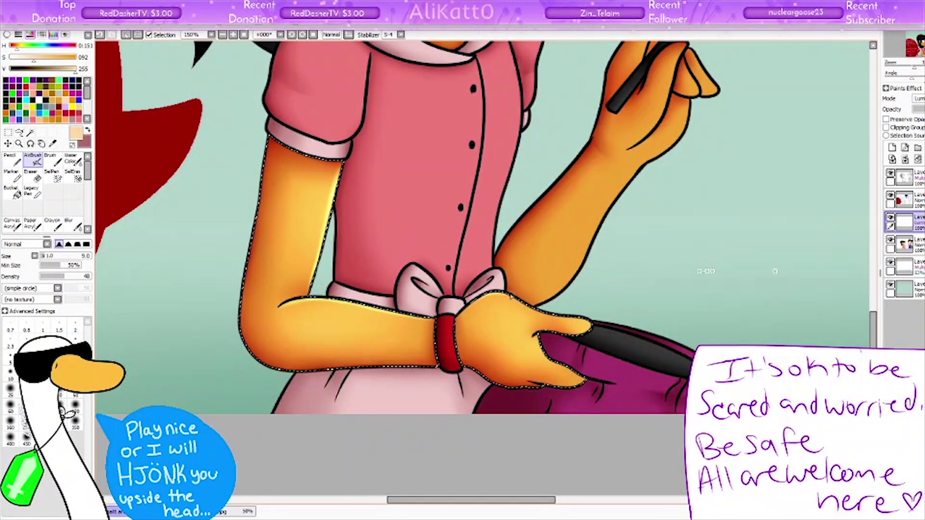
left_click(30, 133)
key("ctrl+d")
Step: Select the far arm and raised hand on the colour layer and airbrush pale orange highlights on them on the luminosity layer
scroll(97, 140, "up", 3)
left_click(578, 299)
left_click(905, 221)
left_click(33, 159)
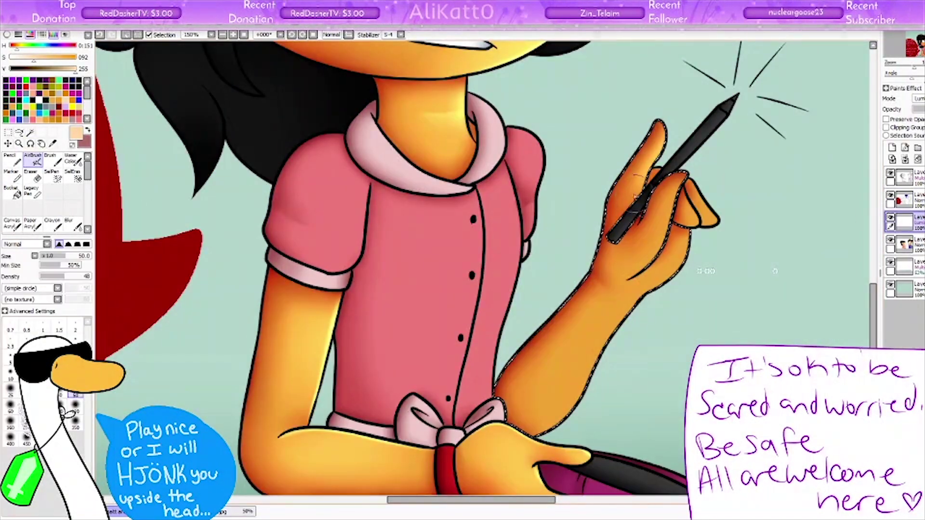
left_click_drag(665, 192, 602, 347)
left_click_drag(674, 231, 554, 415)
left_click_drag(621, 308, 537, 372)
mouse_move(664, 145)
left_mouse_down()
mouse_move(668, 265)
mouse_move(626, 313)
mouse_move(636, 192)
mouse_move(624, 325)
mouse_move(626, 308)
mouse_move(603, 338)
left_mouse_up()
Step: Airbrush pale cyan highlights over the girl's fringe and side lock at size 350, blur them at size 120, and deselect
left_click(30, 133)
left_click(33, 159)
left_click(904, 222)
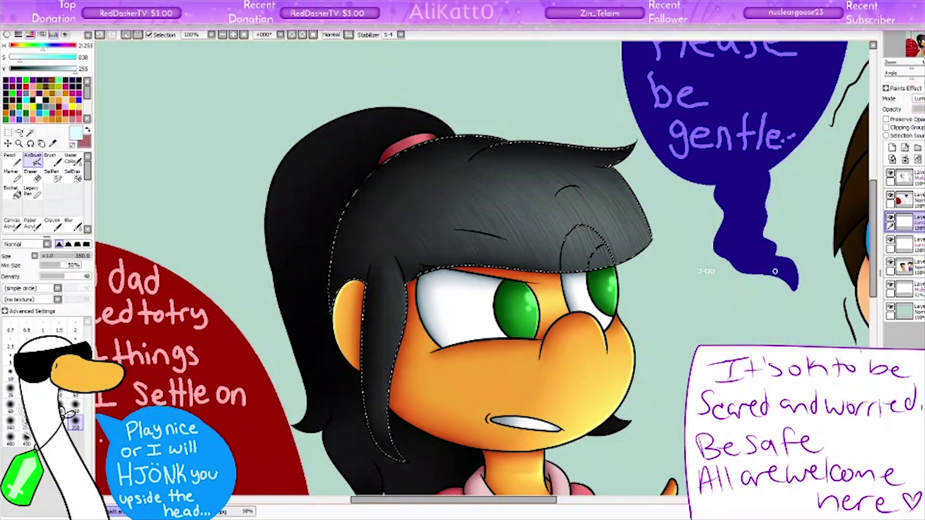
key("h")
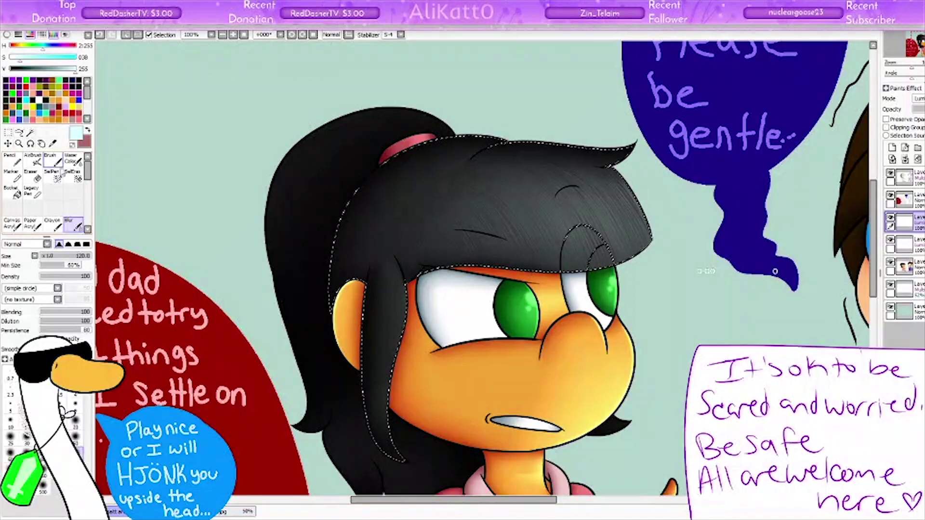
left_click(30, 132)
key("ctrl+d")
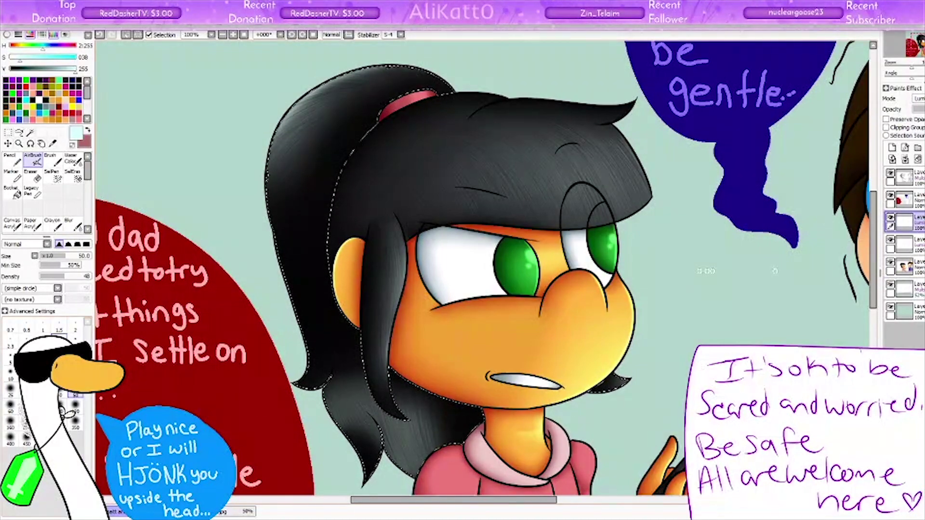
Step: Airbrush pale cyan highlights on the ponytail and the hair behind the neck at size 50, and deselect
left_click_drag(395, 424, 357, 477)
left_click_drag(332, 351, 309, 414)
left_click(115, 34)
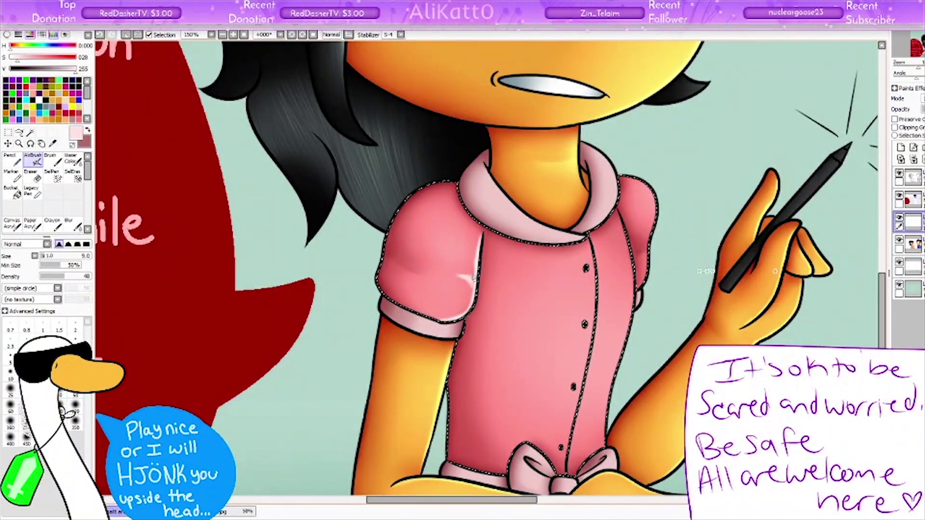
Step: Blend the pale pink highlights on the dress sleeve and bodice with the Blur brush at size 16, adding edge highlights at size 9
key("b")
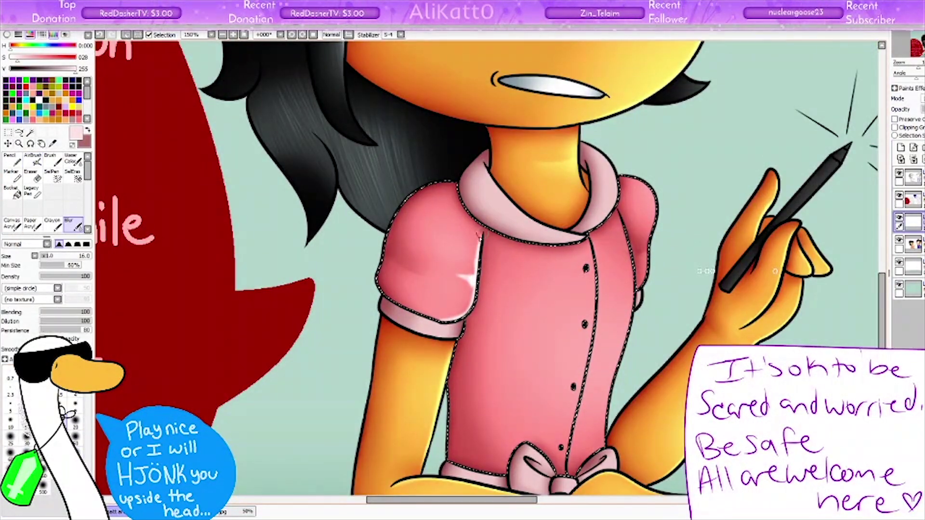
key("a")
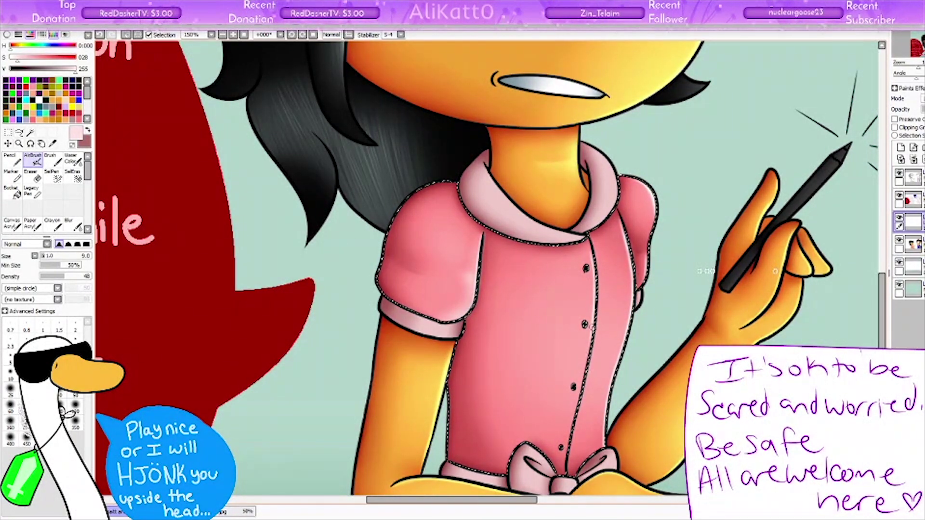
Step: Select the collar, cuffs, belt, bow and skirt, airbrush near-white pink highlights at size 20, and blur them at sizes 35 and 40
left_click(58, 179)
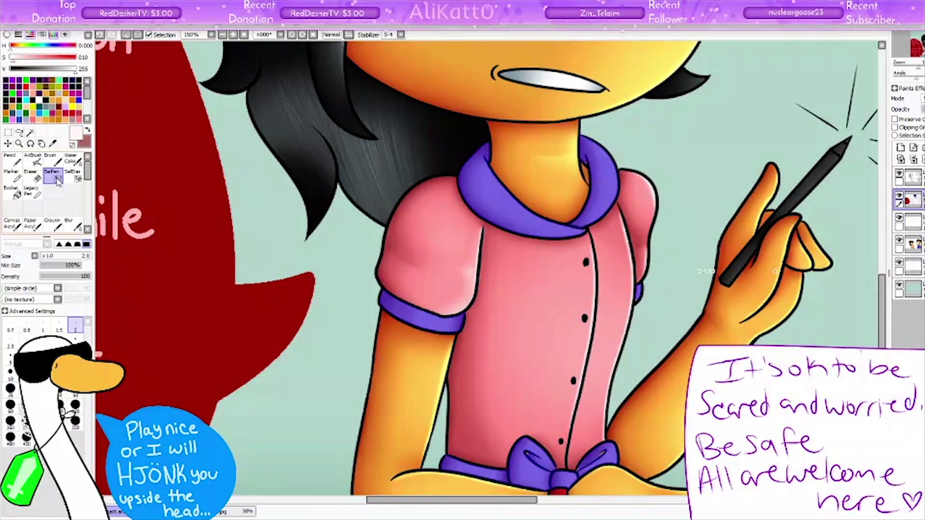
scroll(830, 268, "down", 5)
key("a")
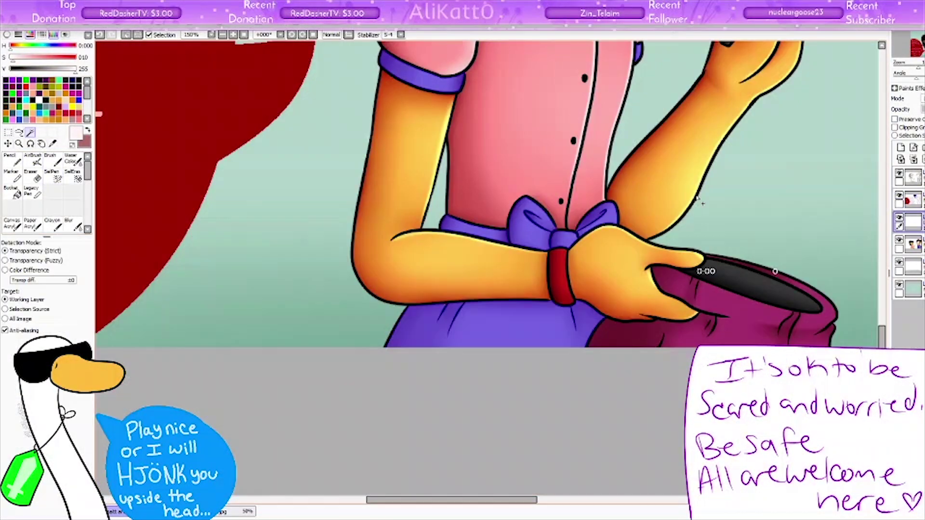
scroll(511, 169, "up", 3)
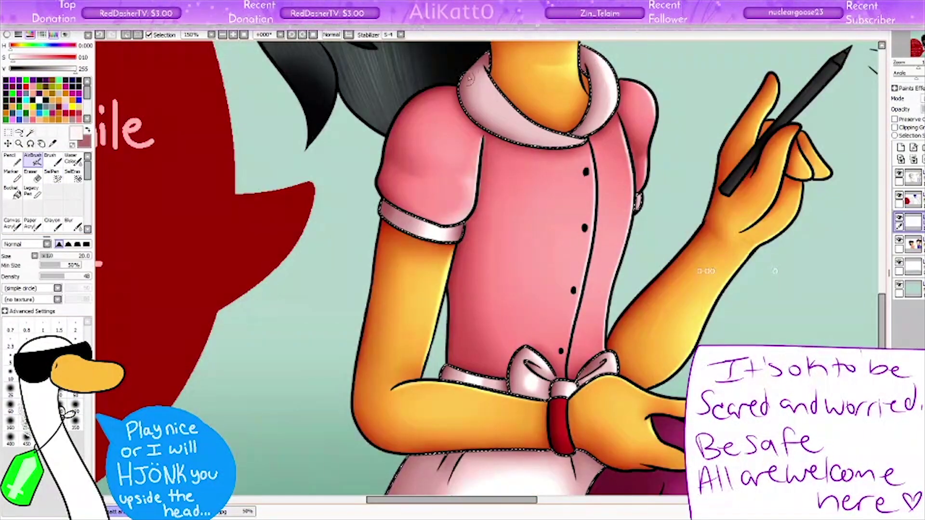
key("b")
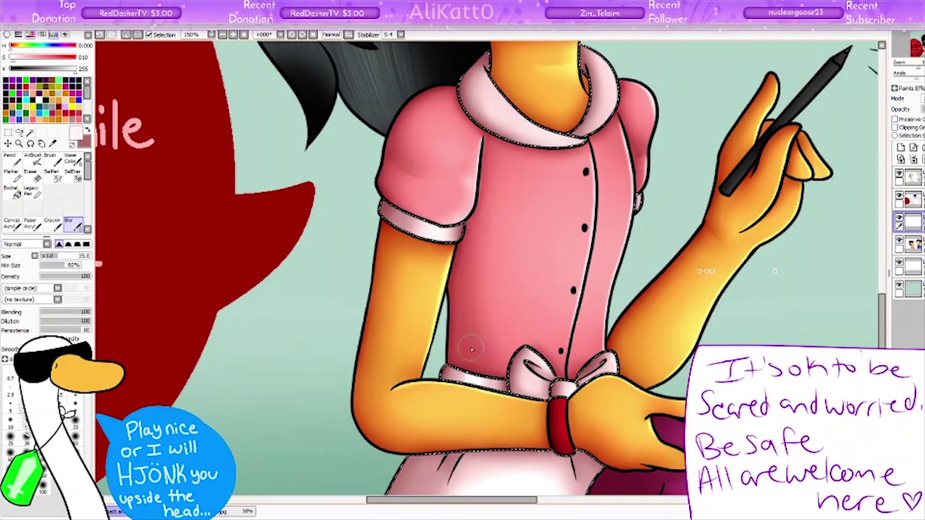
scroll(491, 364, "down", 3)
scroll(889, 310, "up", 4)
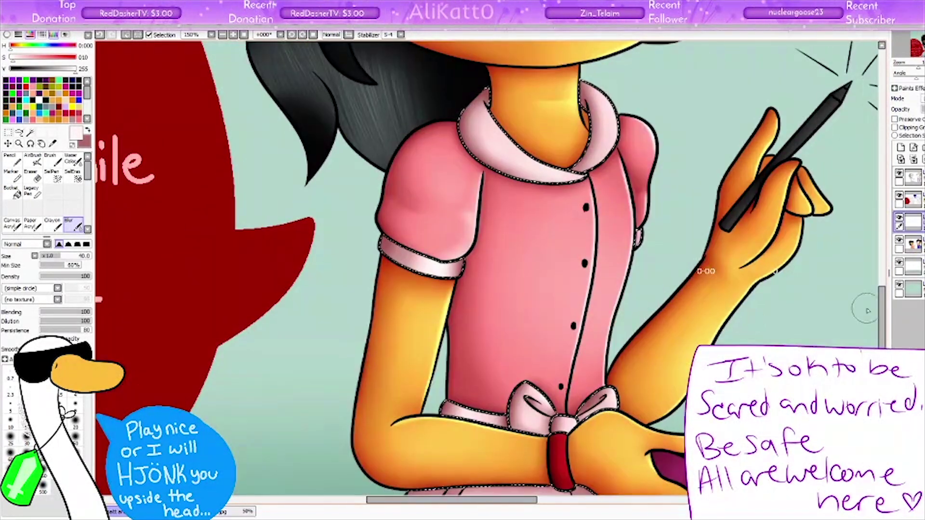
Step: Select the red bracelet and airbrush a light pink highlight on it at size 9
scroll(752, 299, "down", 2)
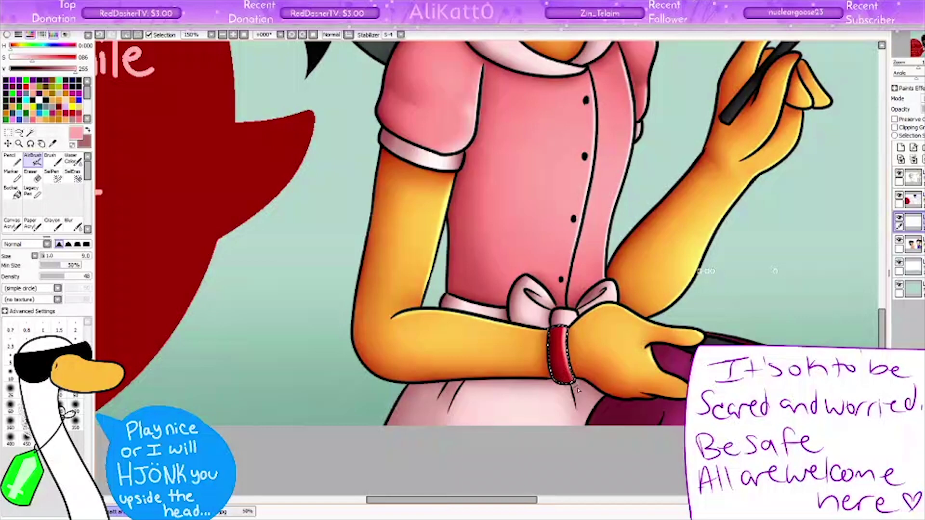
key("v")
left_click(556, 332, "alt")
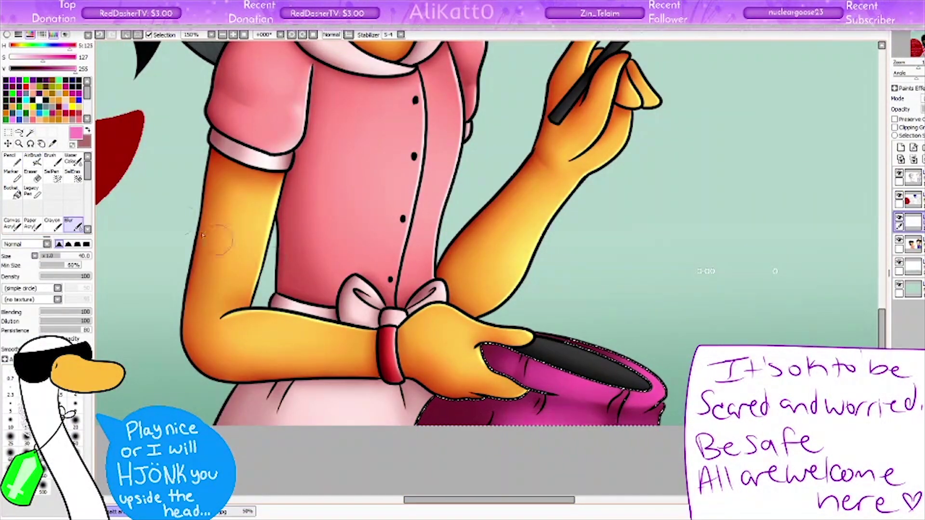
Step: Airbrush pink highlights on the magenta makeup bag, add lighter pink edge highlights at size 9, and blur them at sizes 40 and 14
left_click_drag(539, 413, 586, 423)
key("v")
left_click(654, 371, "alt")
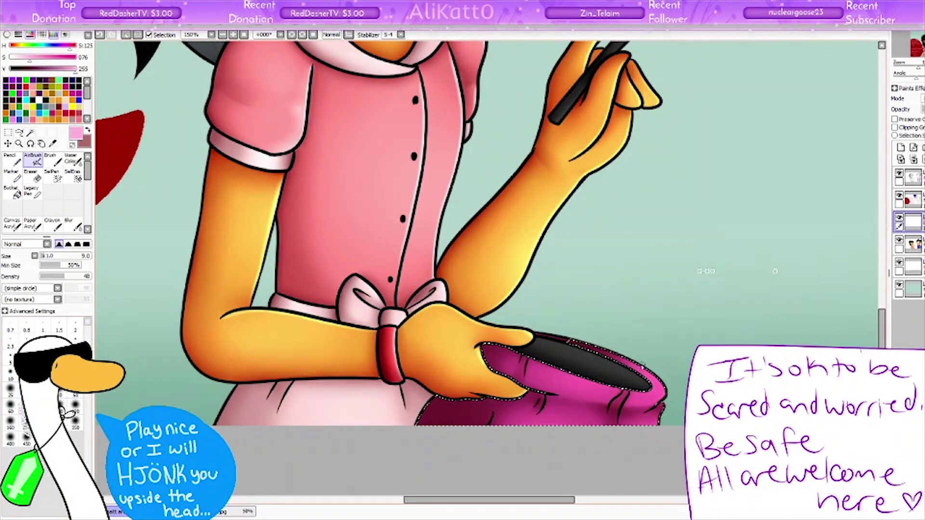
key("b")
Step: Select the black pen in the girl's hand and airbrush a very pale cyan highlight along it at size 20
scroll(489, 270, "up", 5)
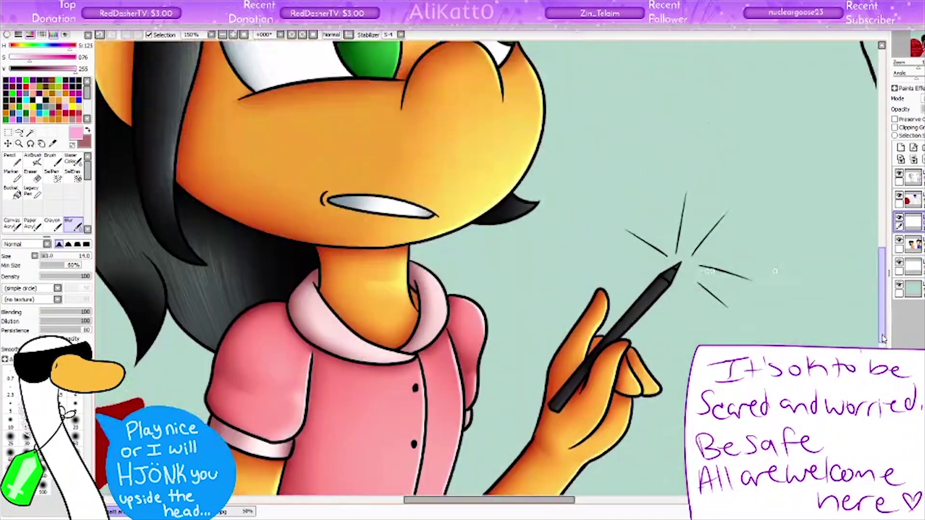
key("v")
left_click(662, 244, "alt")
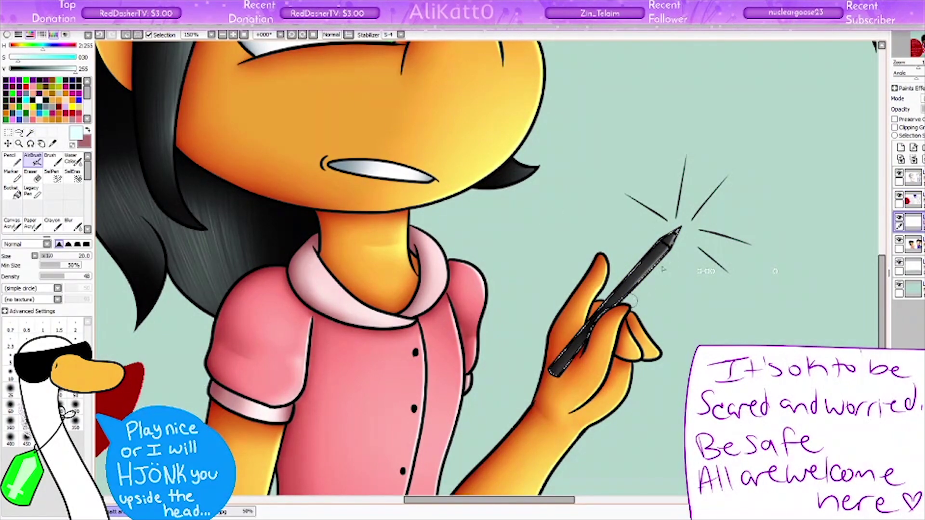
scroll(775, 271, "down", 5)
scroll(775, 271, "up", 4)
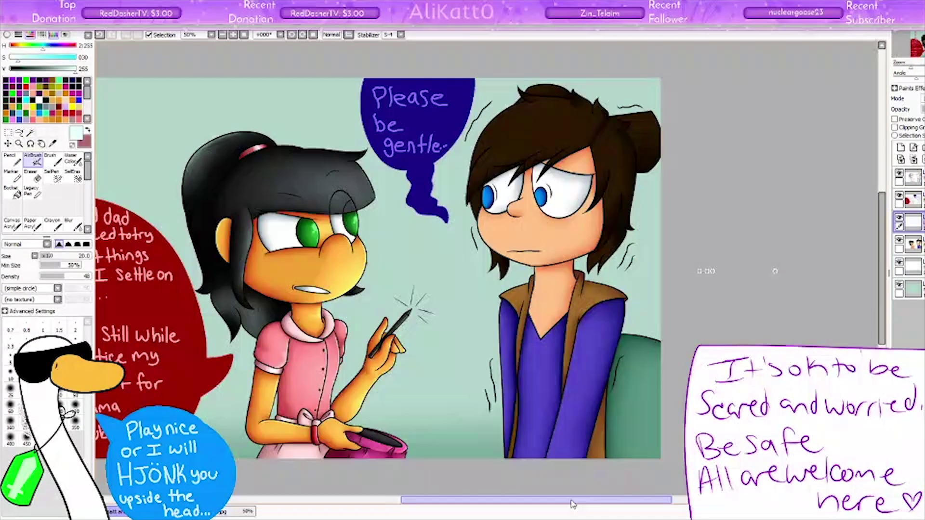
Step: Select the boy's brown front hair, airbrush orange highlights at size 350, add fine strands at size 3, and deselect
key("w")
left_click(413, 285)
key("b")
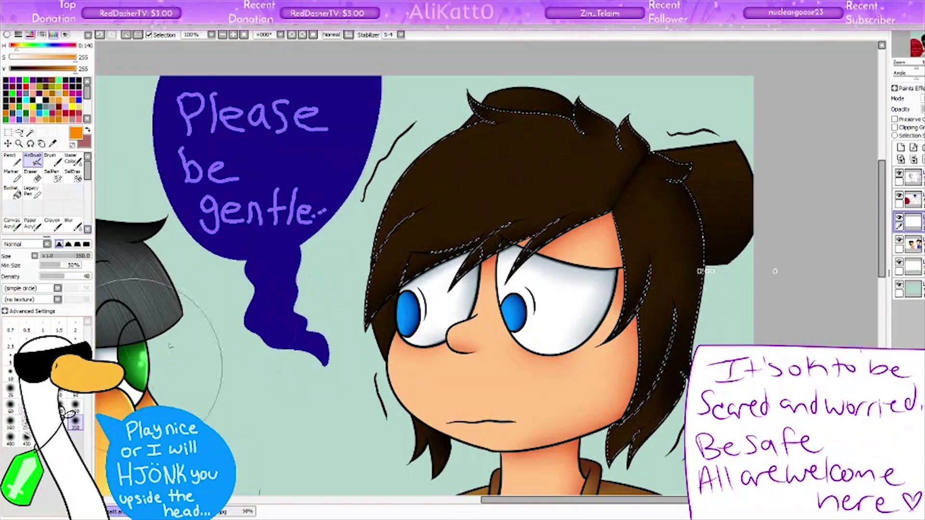
key("a")
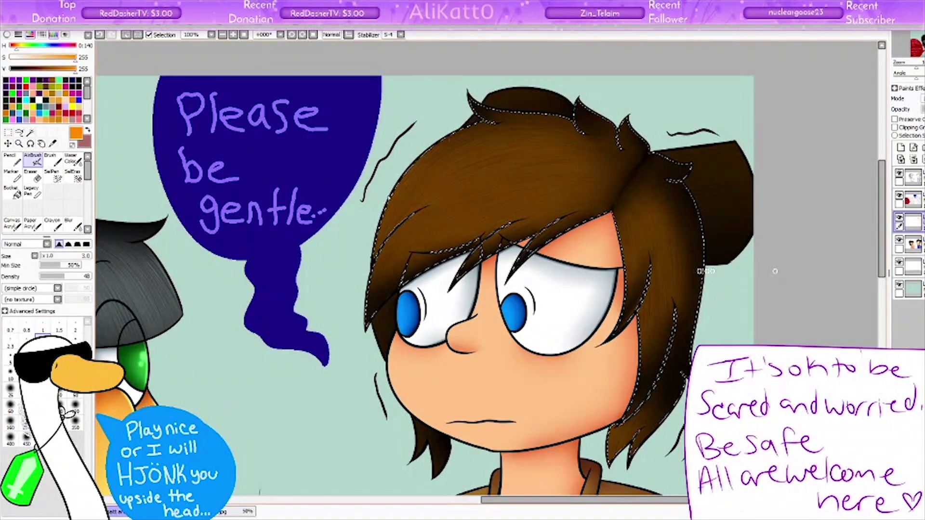
key("h")
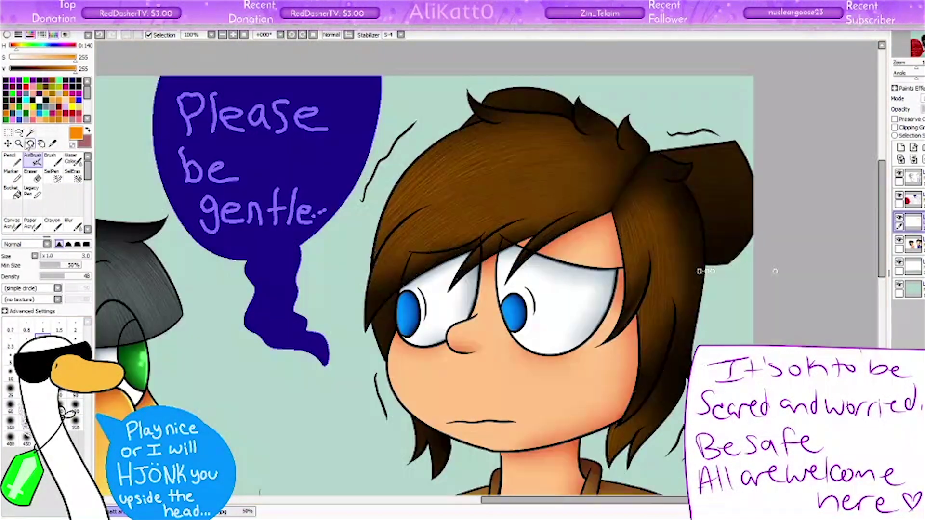
Step: Try to airbrush orange highlights at size 350 and fine strands at size 3 on the boy's bun, ponytail and hair ends
key("h")
left_click(75, 407)
key("b")
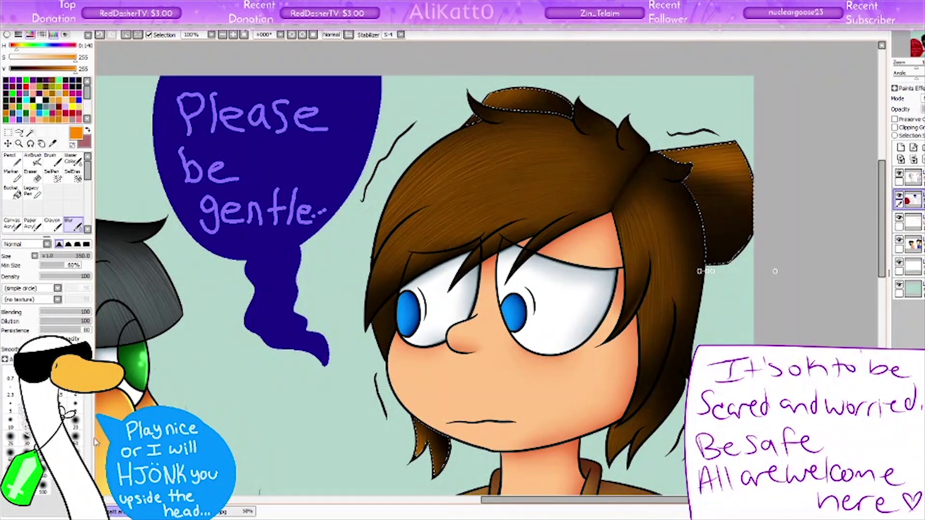
key("a")
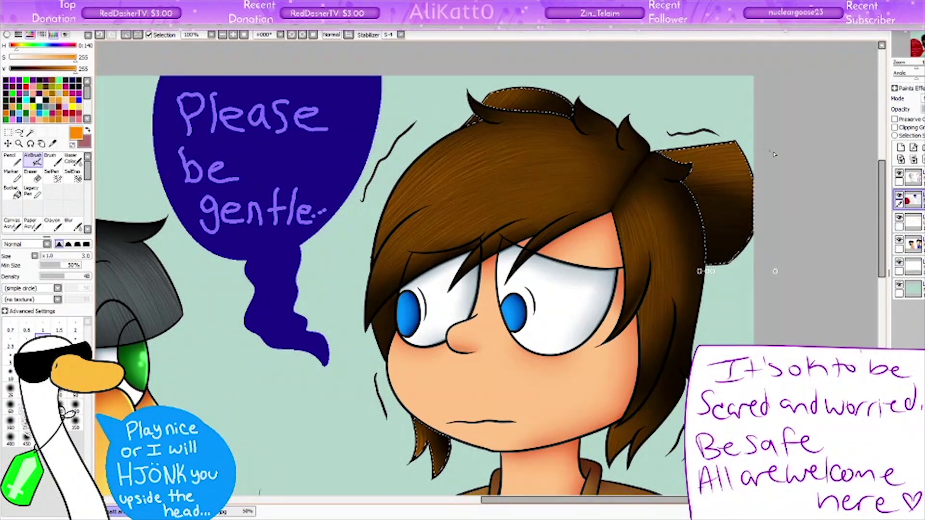
Step: Reselect the boy's bun, ponytail and hair ends and airbrush orange highlights at size 120 with fine strands on the highlight layer
scroll(488, 101, "up", 1)
key("w")
scroll(488, 101, "up", 1)
key("ctrl+d")
scroll(489, 270, "down", 3)
scroll(489, 270, "up", 3)
left_click(459, 113)
key("a")
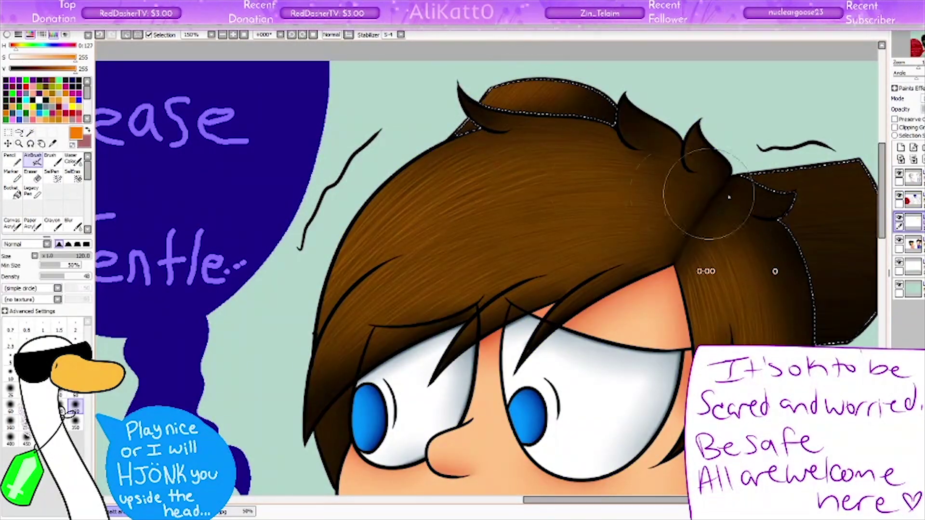
scroll(489, 270, "down", 3)
left_click(222, 35)
scroll(488, 270, "up", 1)
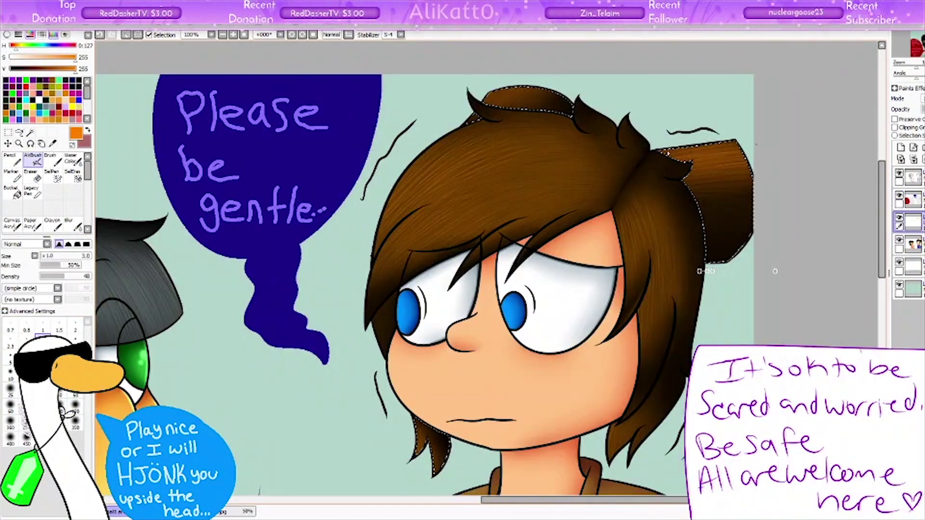
Step: Select the boy's face skin, airbrush pale peach highlights on it, and blur them at size 100
scroll(488, 270, "up", 1)
left_click(482, 313)
mouse_move(433, 289)
left_mouse_down()
mouse_move(335, 331)
mouse_move(561, 233)
left_mouse_up()
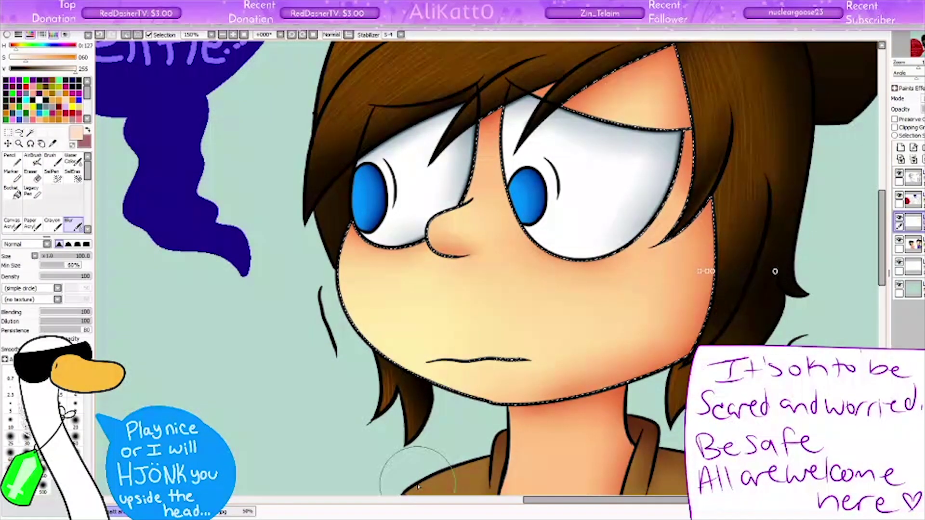
Step: Airbrush thin pale peach highlights along the edges of the boy's face at size 9 and deselect
key("v")
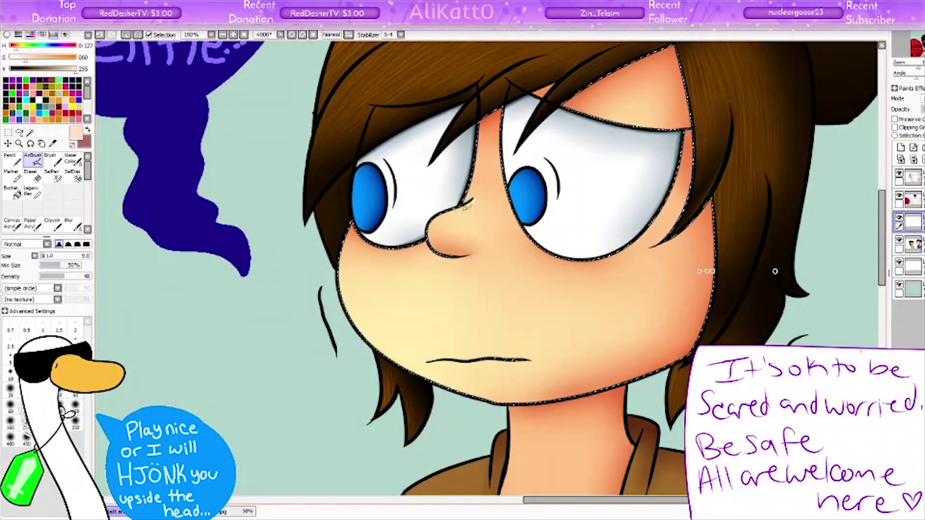
key("Delete")
key("Delete")
key("Delete")
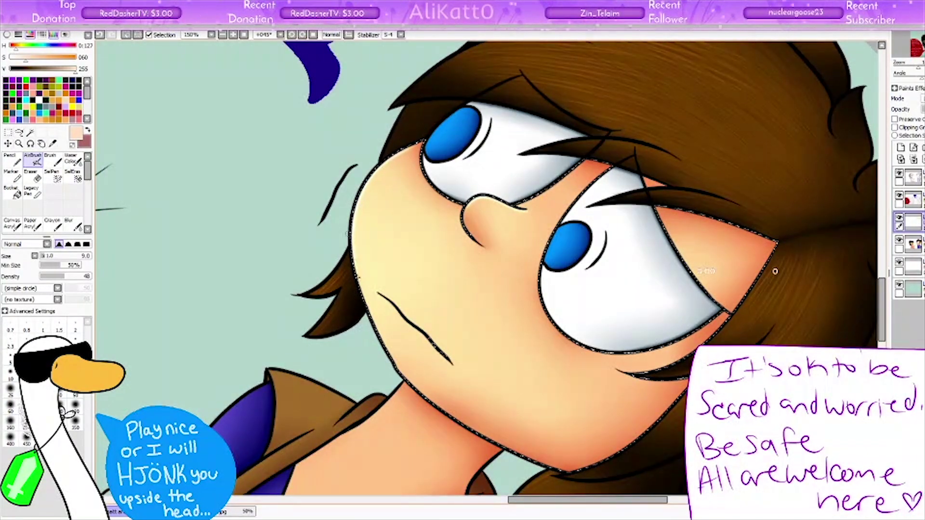
key("ctrl+d")
key("Home")
Step: Select the boy's neck, airbrush pale peach highlights at size 120, and blur them at size 20
left_click(75, 406)
scroll(861, 250, "down", 5)
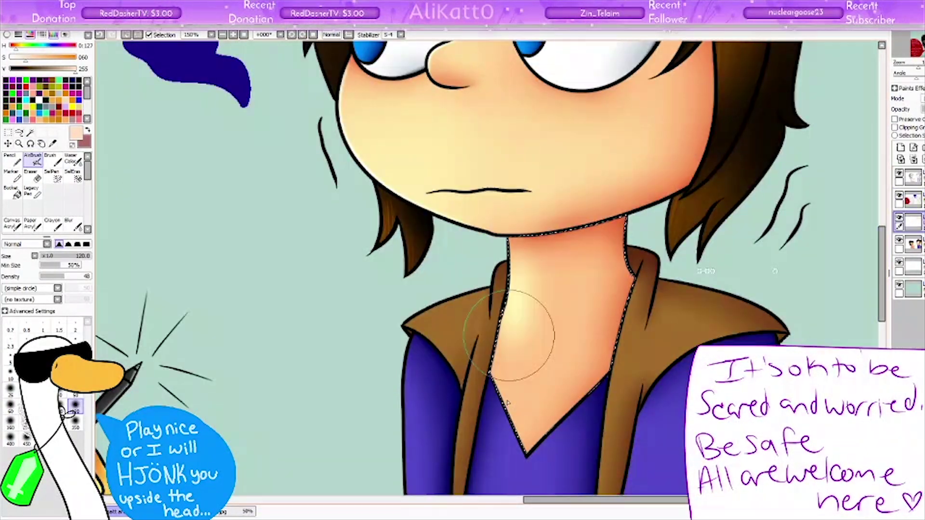
key("b")
left_click_drag(511, 280, 578, 278)
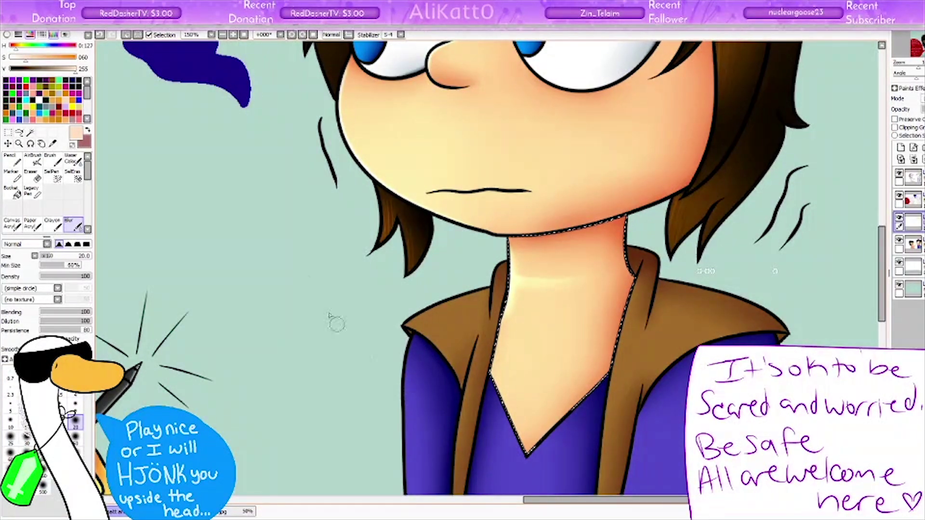
Step: Select the boy's brown vest, airbrush orange highlights on it, and add light peach edge highlights at size 9
scroll(883, 262, "down", 10)
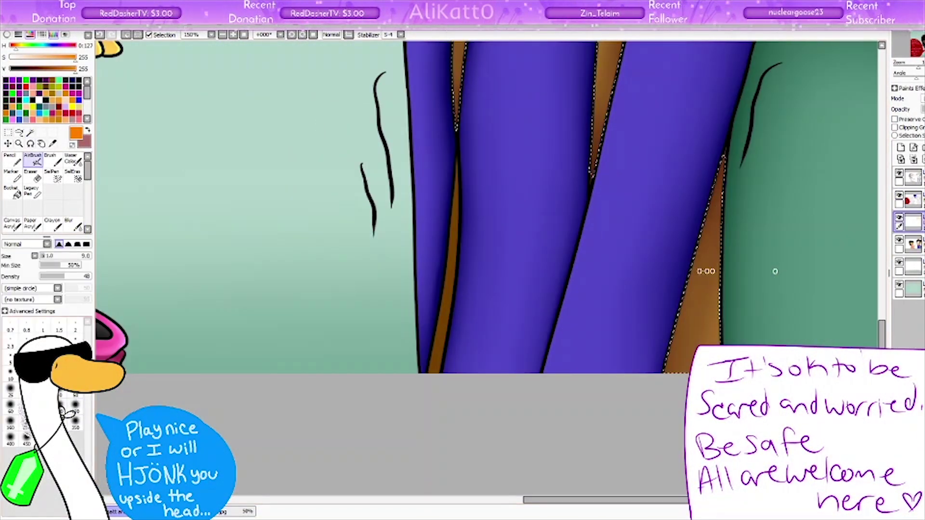
scroll(527, 165, "up", 8)
left_click(32, 159)
left_click(77, 222)
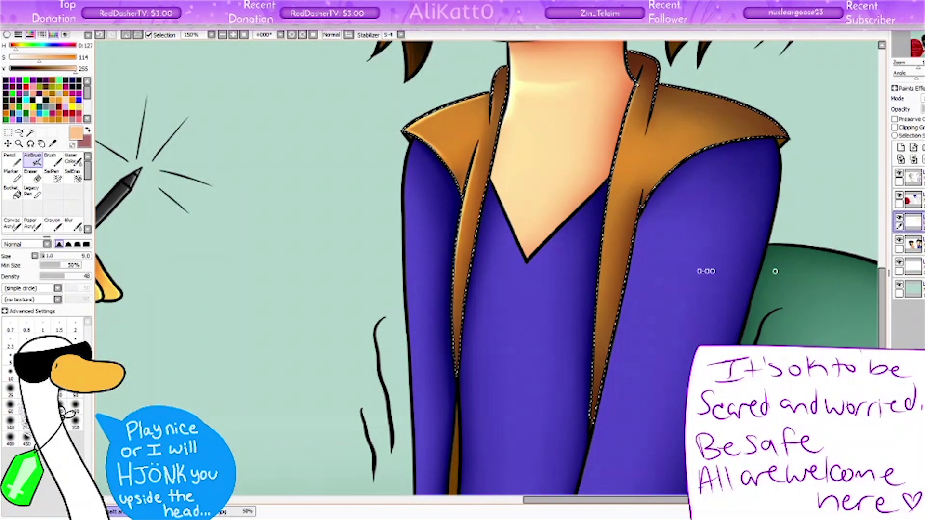
scroll(469, 362, "down", 5)
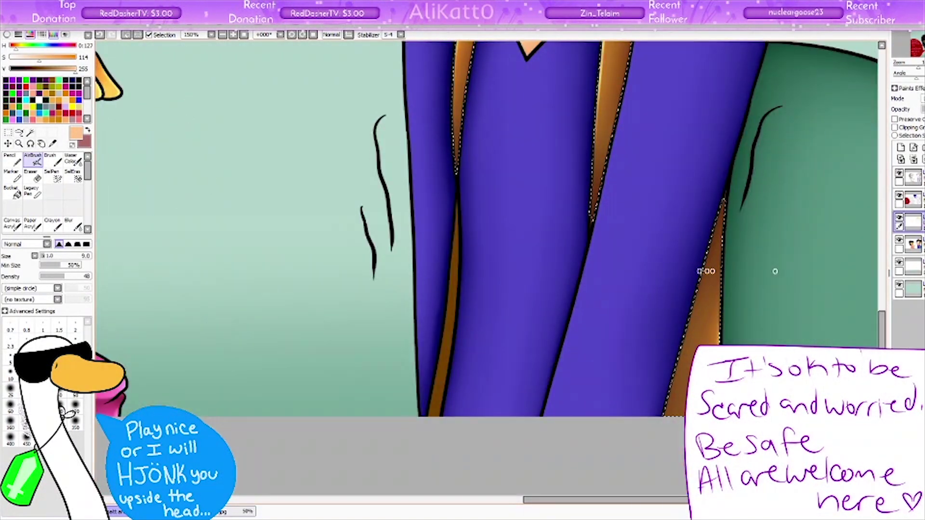
Step: Select the boy's purple sleeves, airbrush lavender highlights at size 120, and add pale edge highlights at size 16
left_click(75, 406)
scroll(579, 212, "down", 2)
left_click_drag(579, 212, 530, 356)
left_click_drag(569, 198, 568, 289)
scroll(568, 289, "up", 2)
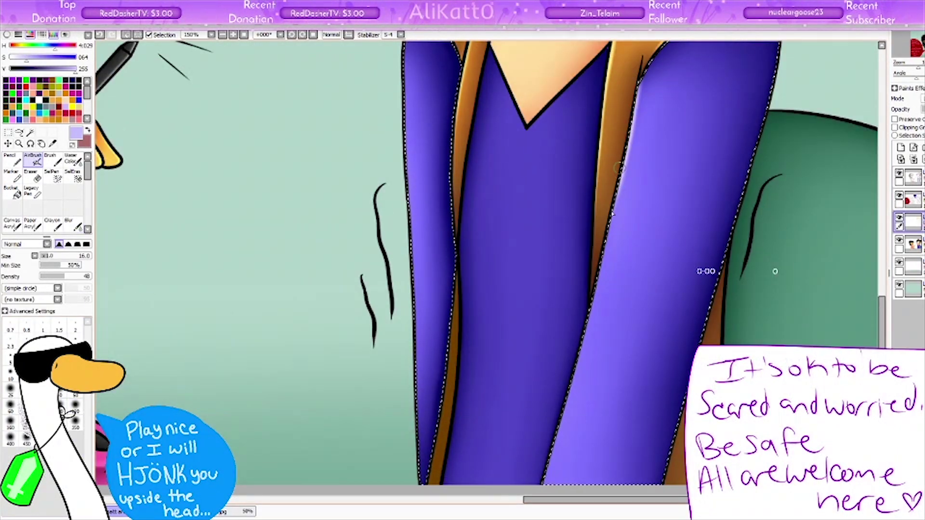
scroll(571, 310, "down", 2)
key("bracketleft")
scroll(571, 310, "up", 3)
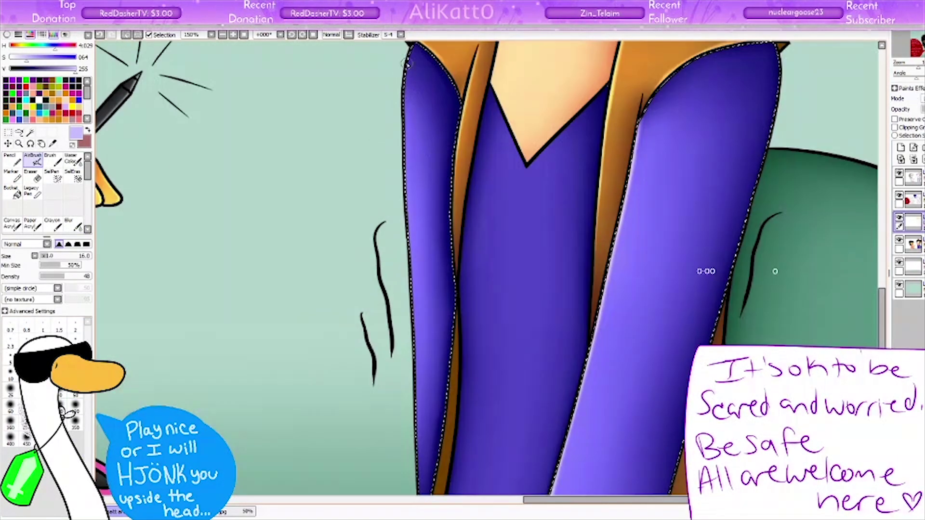
Step: Select the torso of the boy's purple shirt and airbrush soft lavender highlights down it at size 120
left_click(30, 176)
left_click(69, 223)
scroll(530, 289, "down", 2)
left_click_drag(530, 149, 527, 361)
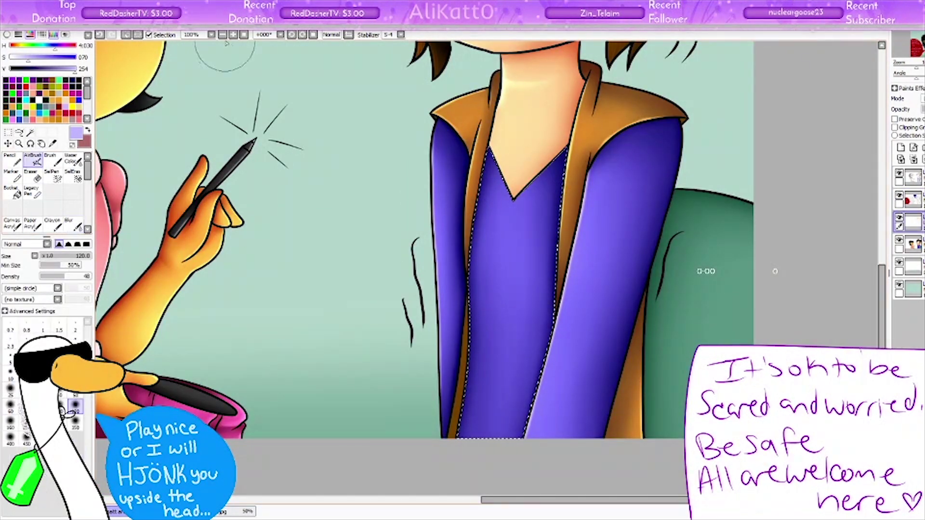
scroll(468, 172, "up", 2)
left_click(74, 422)
scroll(147, 375, "down", 2)
mouse_move(484, 352)
left_mouse_down()
mouse_move(589, 366)
mouse_move(541, 347)
mouse_move(489, 391)
left_mouse_up()
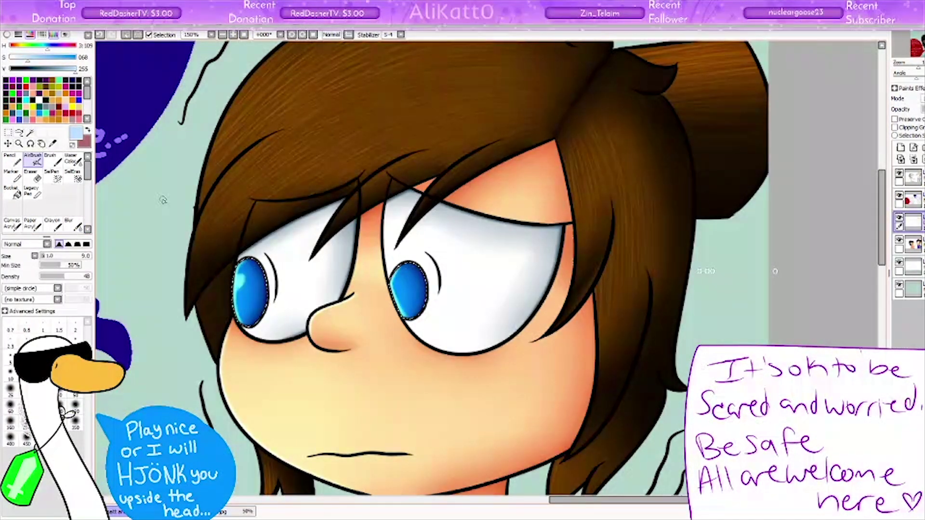
Step: Select the boy's blue irises and airbrush light blue highlights on them at size 7
left_click(74, 395)
left_click_drag(241, 275, 250, 308)
key("ctrl+minus")
key("ctrl+minus")
key("ctrl+minus")
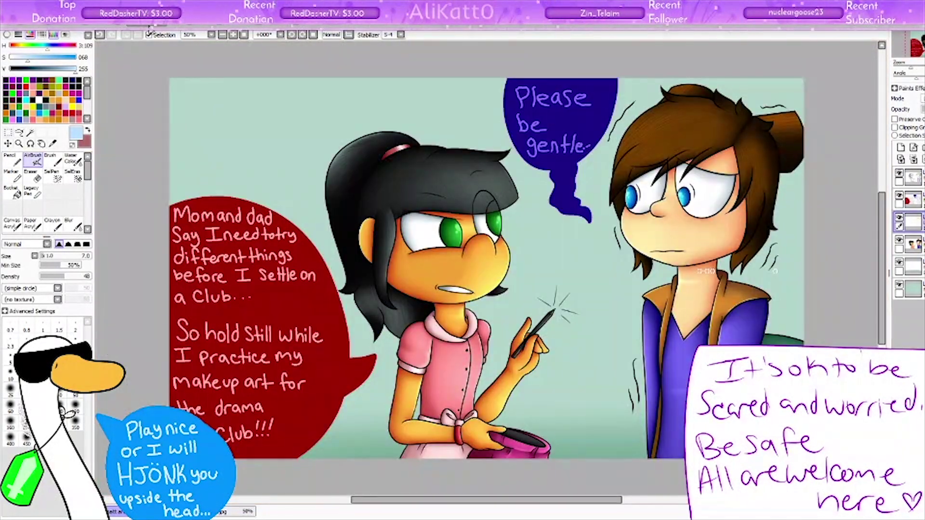
Step: Select the green chair, airbrush a pale mint highlight on it at size 500, and blur it at size 120
left_click(371, 115, "alt")
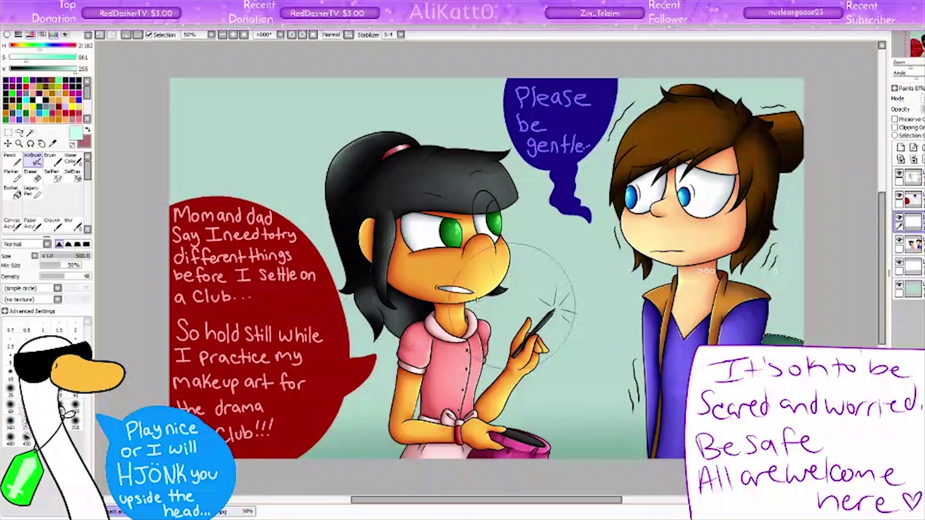
left_click(73, 224)
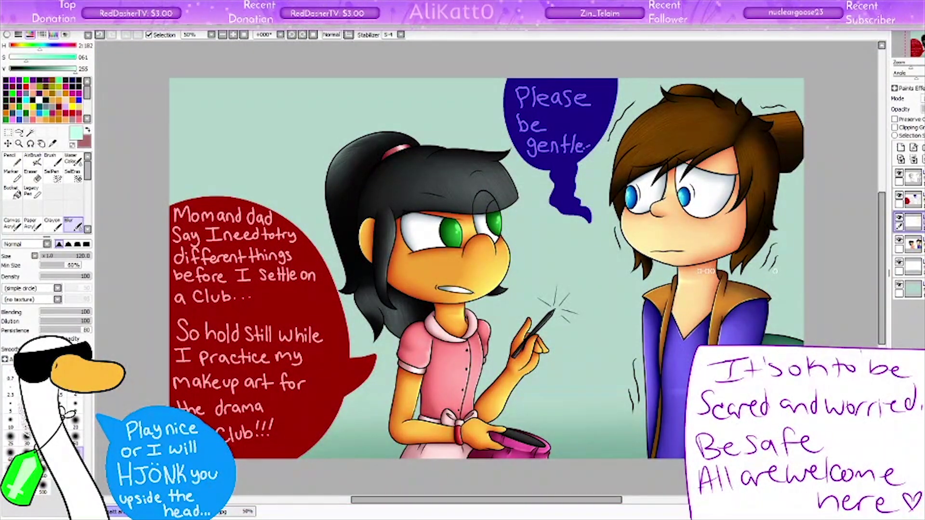
Step: Add a new layer and cover the canvas with vertical pencil bands at size 400, from pale cream in the middle to darker yellow outwards
left_click(67, 94)
key("ctrl+shift+n")
left_click(12, 159)
left_click_drag(482, 82, 482, 457)
left_click_drag(344, 82, 345, 458)
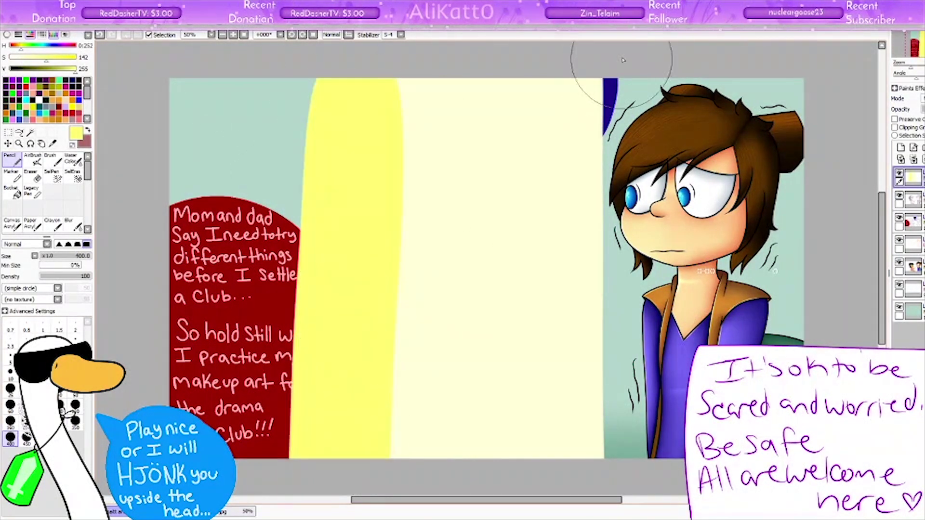
left_click_drag(615, 82, 614, 458)
left_click_drag(279, 81, 279, 458)
left_click_drag(686, 82, 686, 458)
left_click_drag(217, 82, 217, 458)
left_click_drag(767, 82, 768, 352)
Step: Blur the vertical yellow bands into a smooth gradient at size 200 and reduce the layer to a faint yellow tint
left_click(74, 224)
left_click_drag(263, 82, 263, 457)
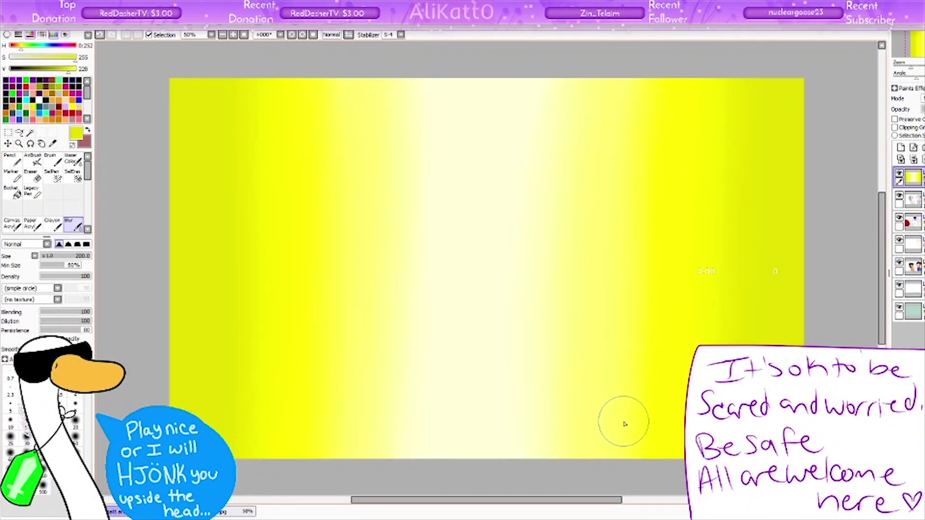
left_click(899, 172)
Step: On a new layer, write the artist's signature vertically in purple pencil at size 8 beside both characters' hair, and fade it
key("End")
key("End")
key("End")
key("End")
key("End")
key("End")
key("ctrl+plus")
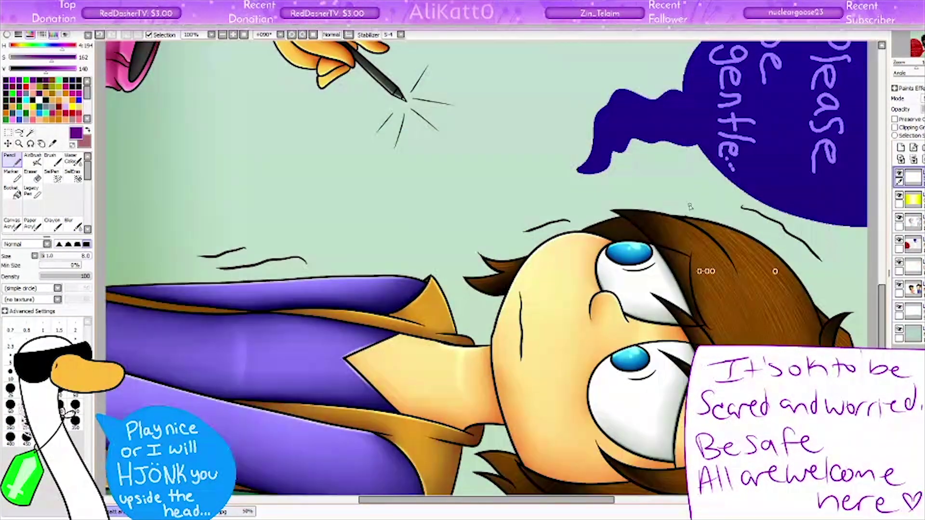
left_click_drag(690, 206, 747, 214)
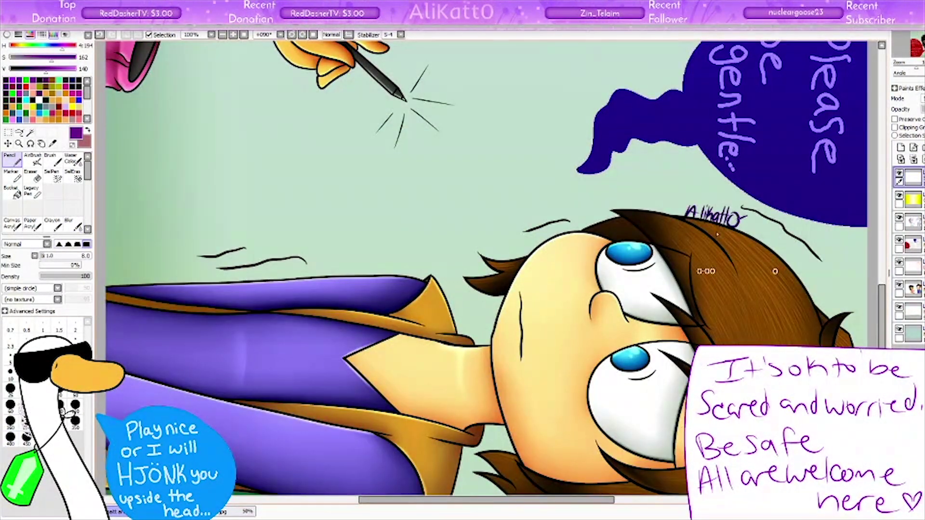
key("Home")
key("ctrl+minus")
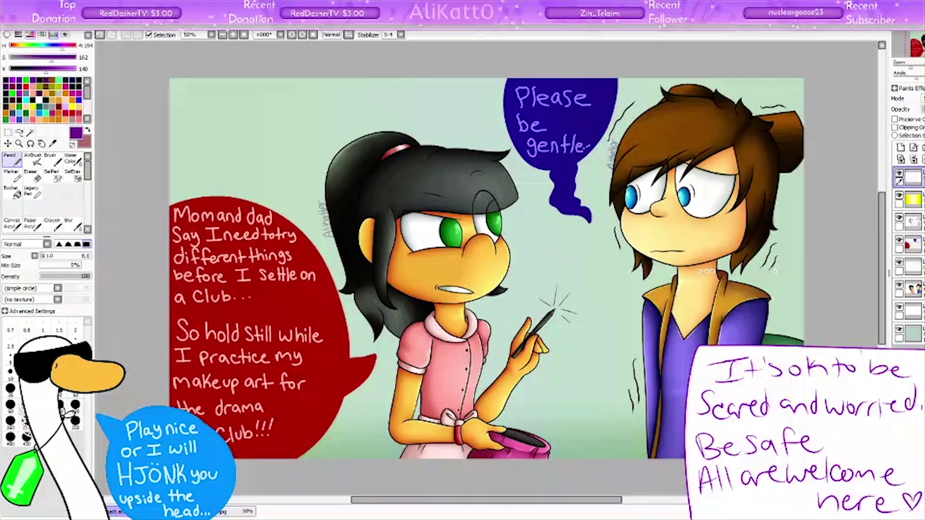